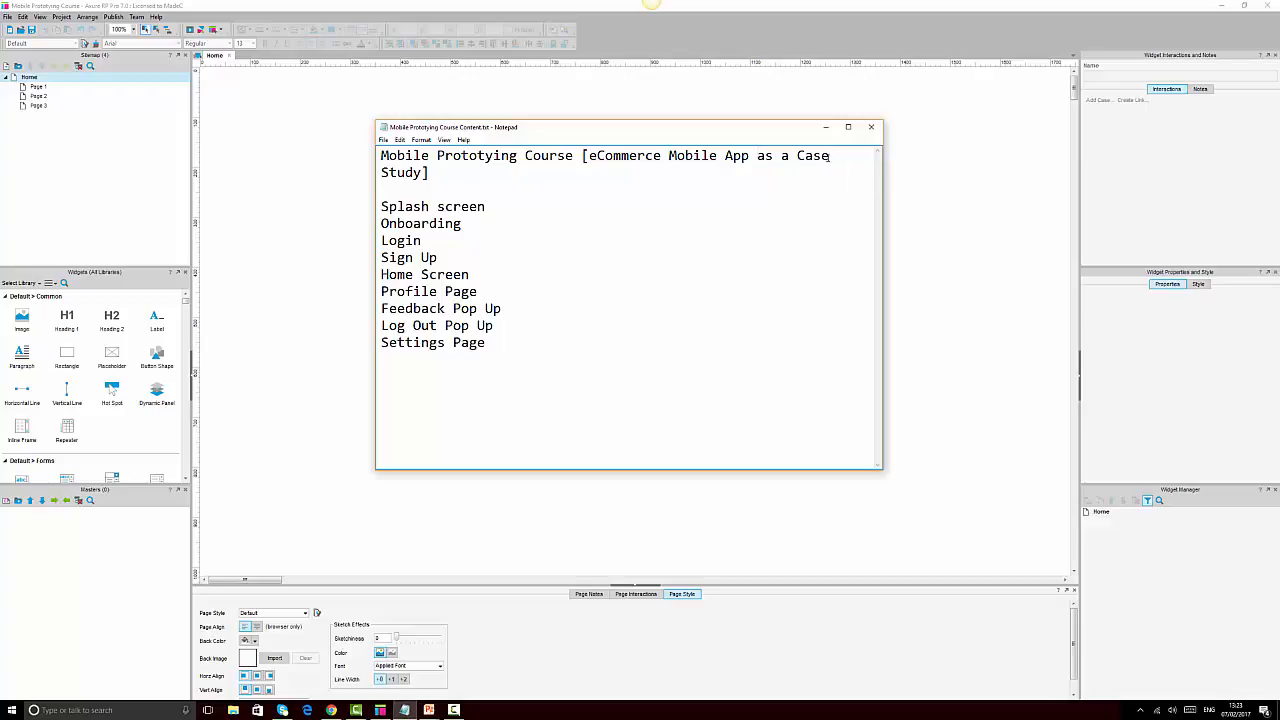
Minimize the Notepad list of app screens to reveal the blank Axure Home page
click(825, 127)
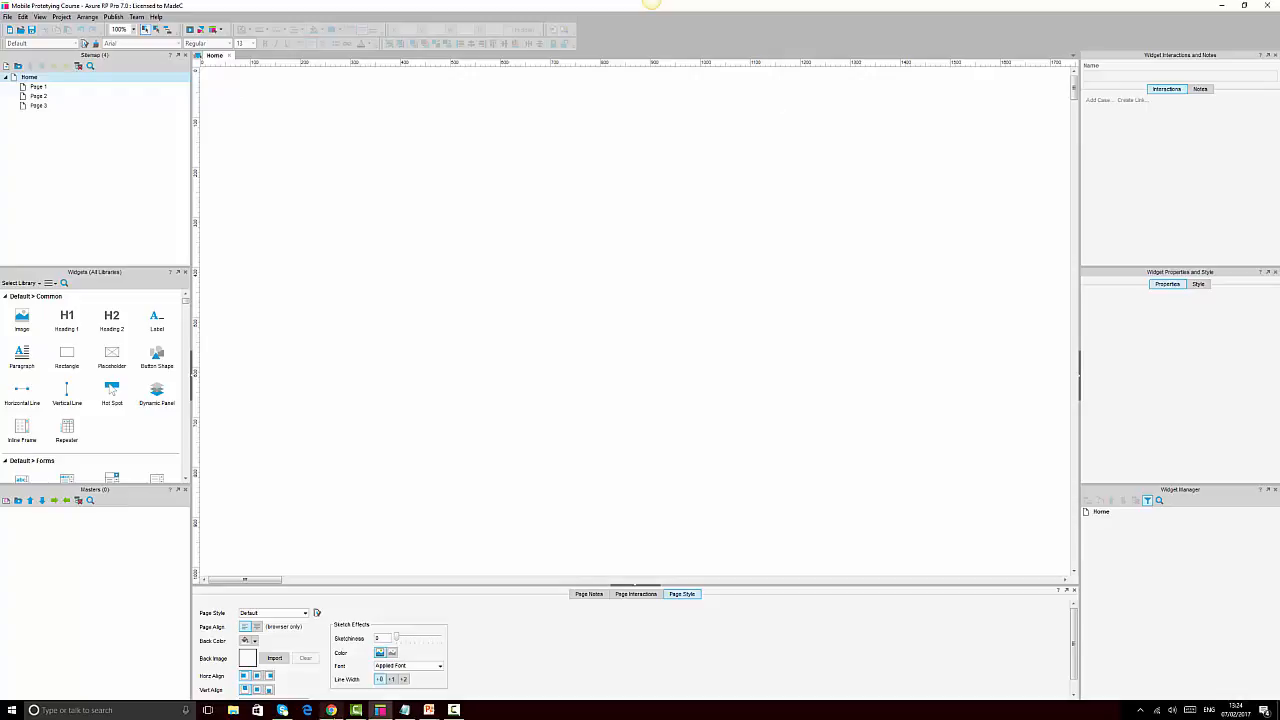
mouse_move(331, 710)
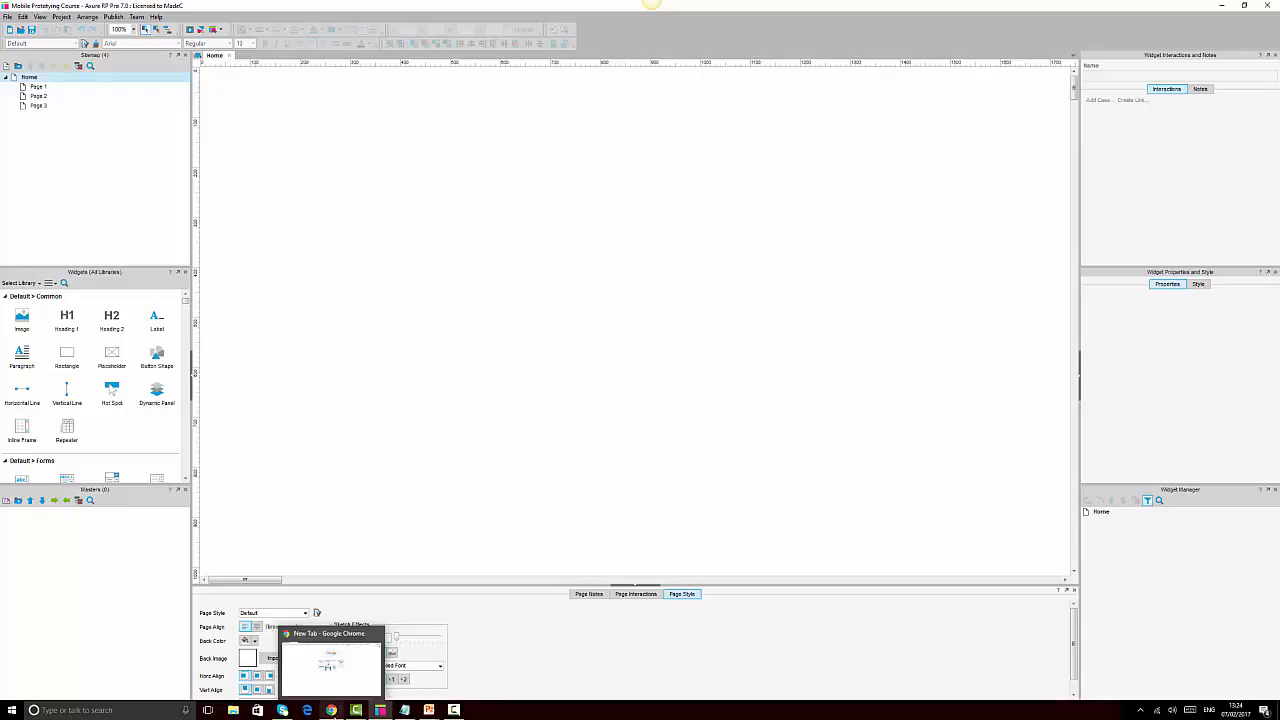
Load mydevice.io/devices/ in Chrome to see smartphone screen sizes and pixel ratios
click(331, 710)
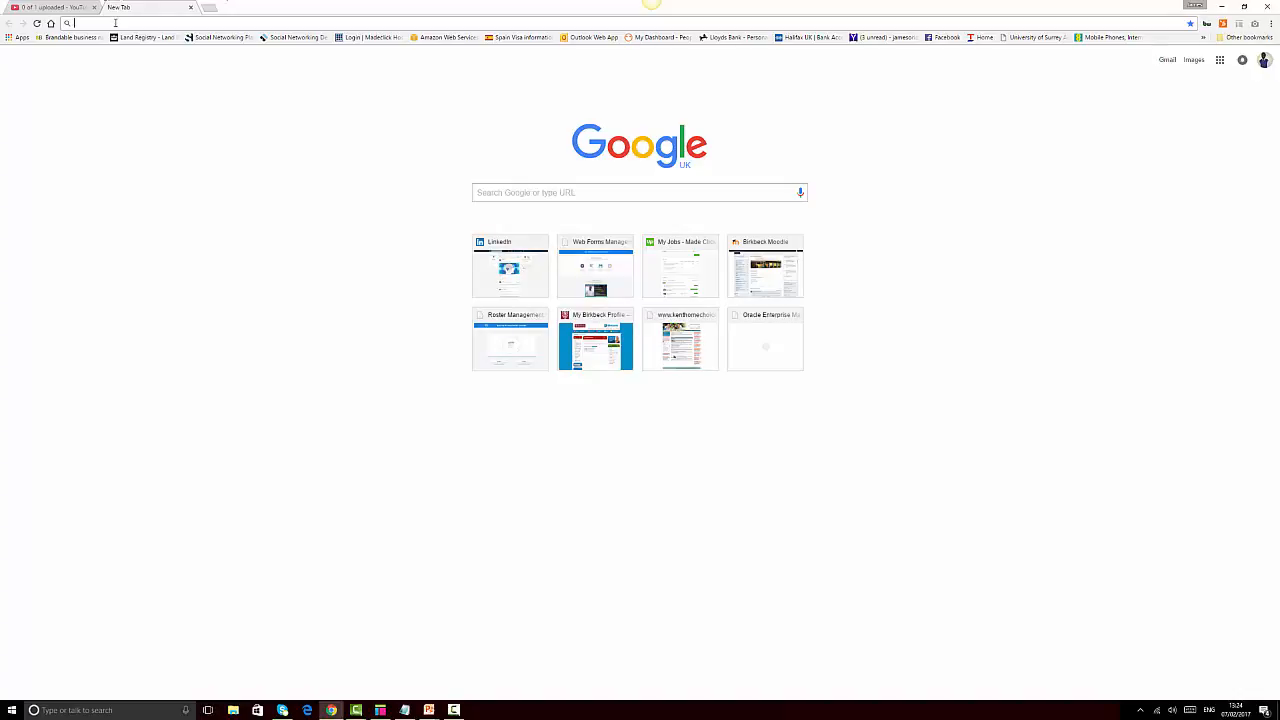
click(115, 22)
text(my)
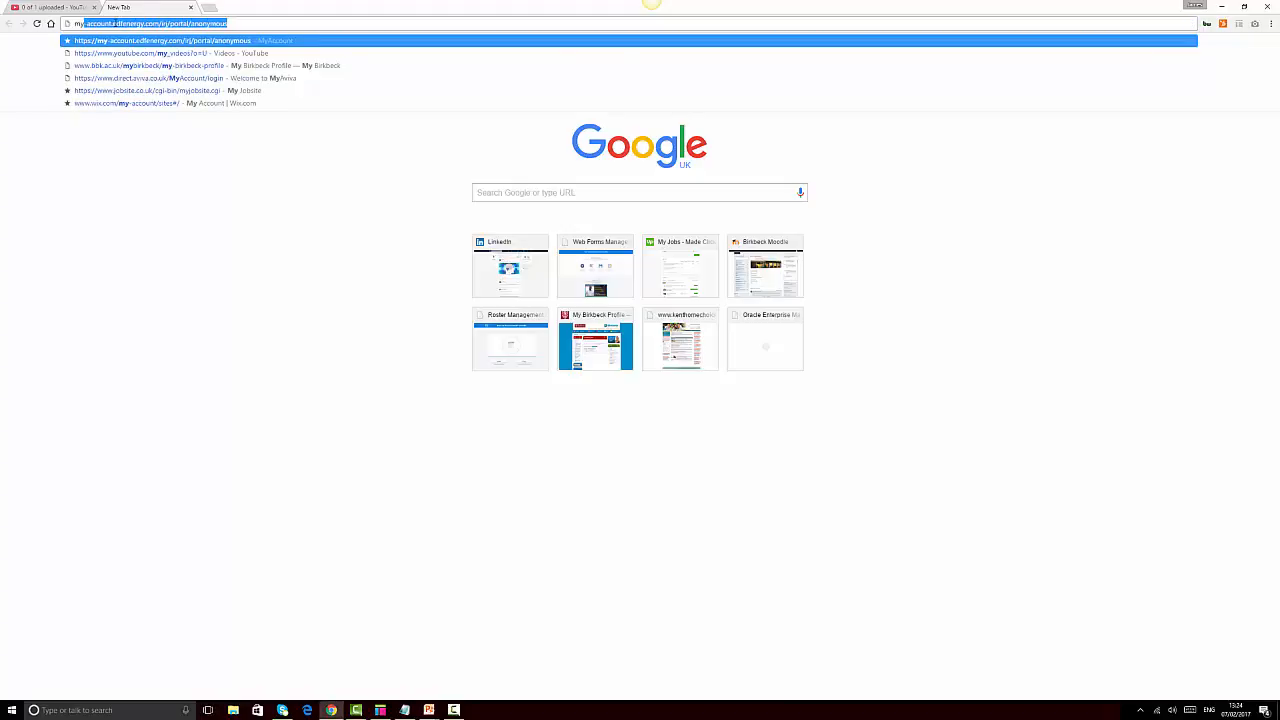
text(de)
key(Right)
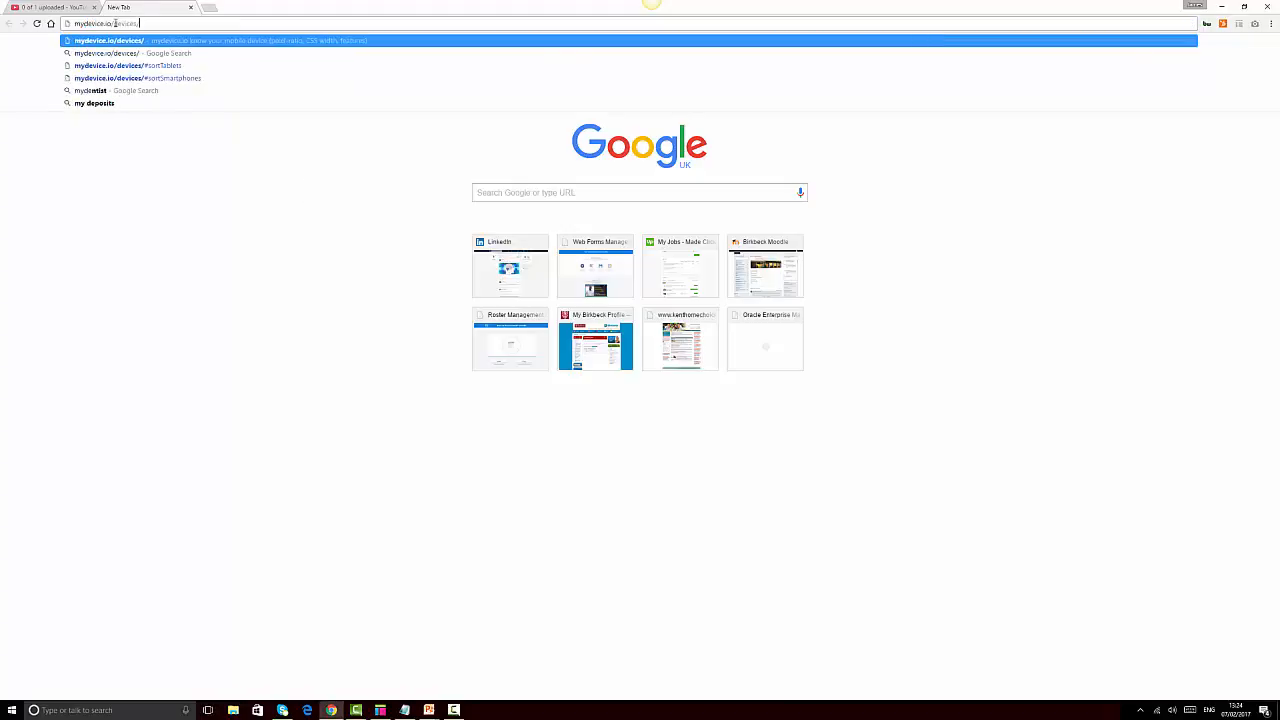
key(Return)
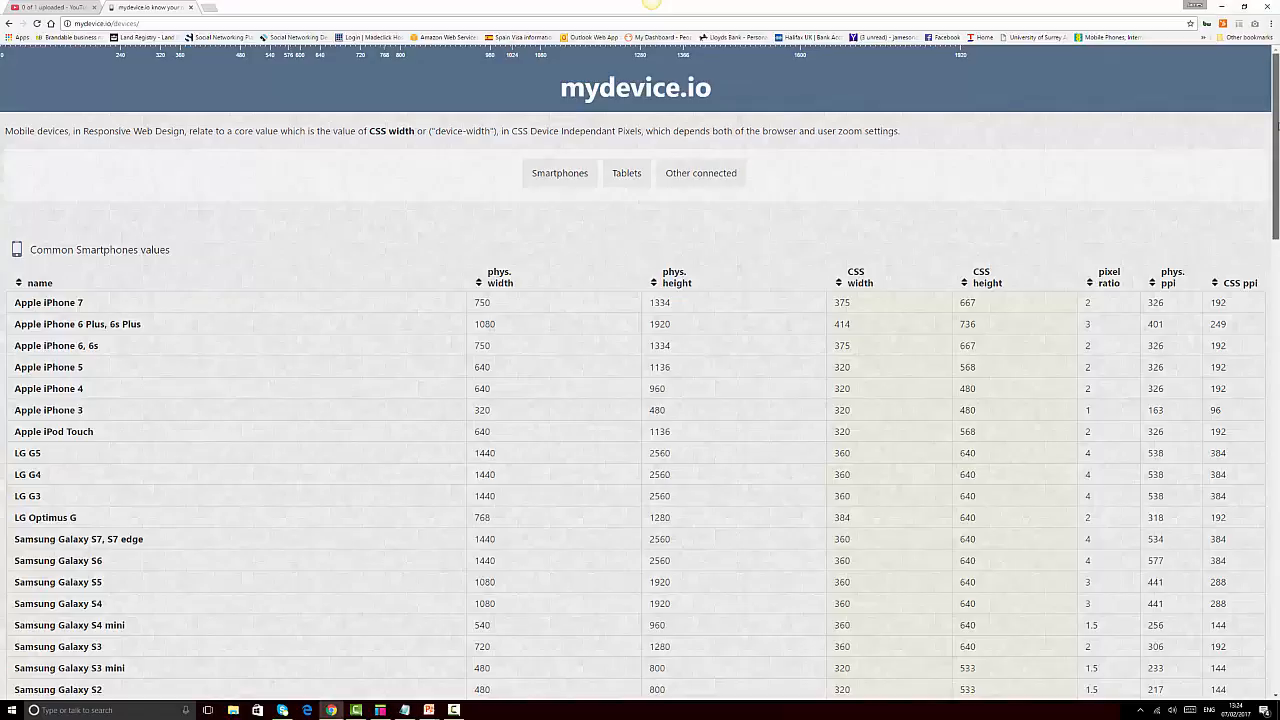
drag(1277, 125, 1275, 163)
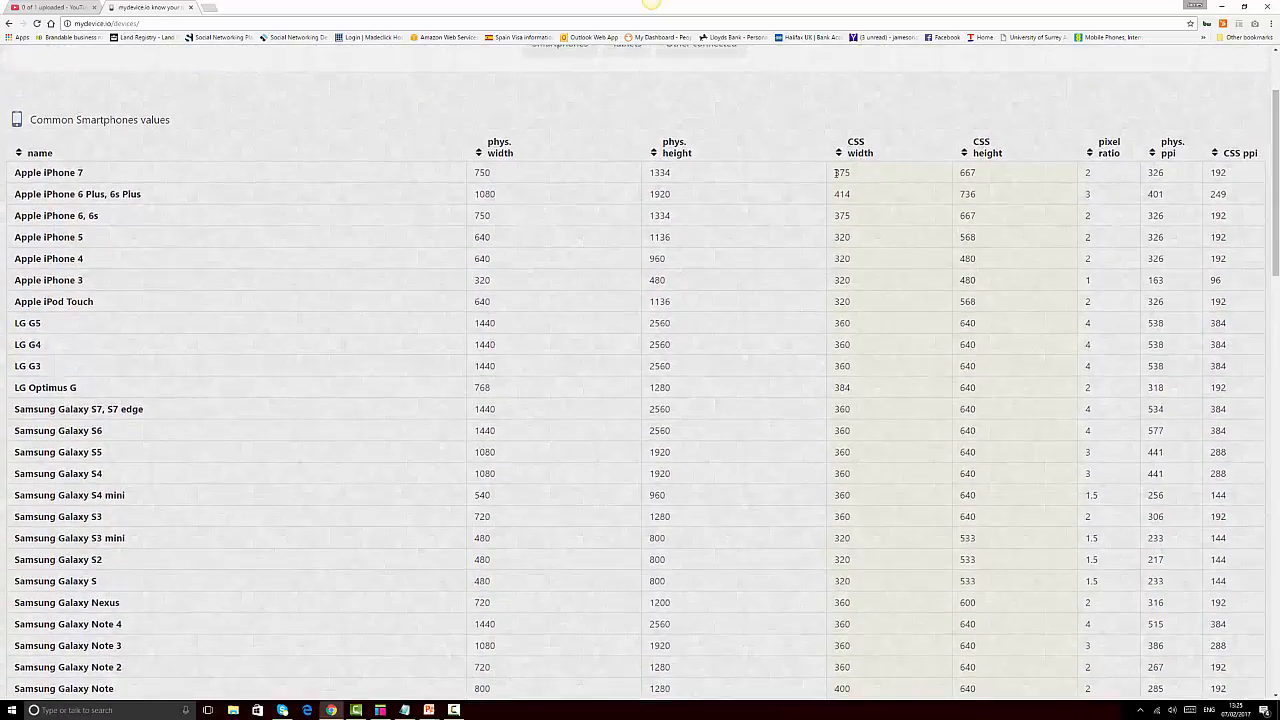
drag(836, 173, 856, 174)
drag(959, 173, 993, 172)
scroll(993, 172, down, 3)
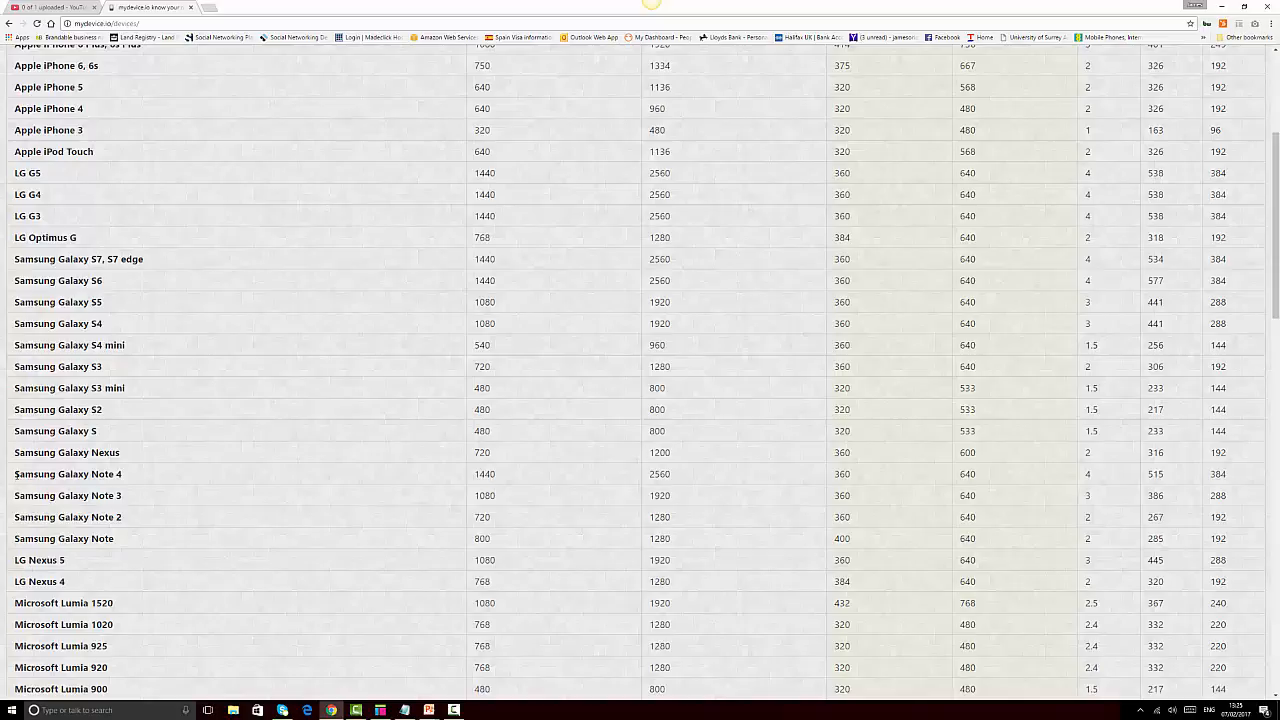
drag(15, 474, 891, 472)
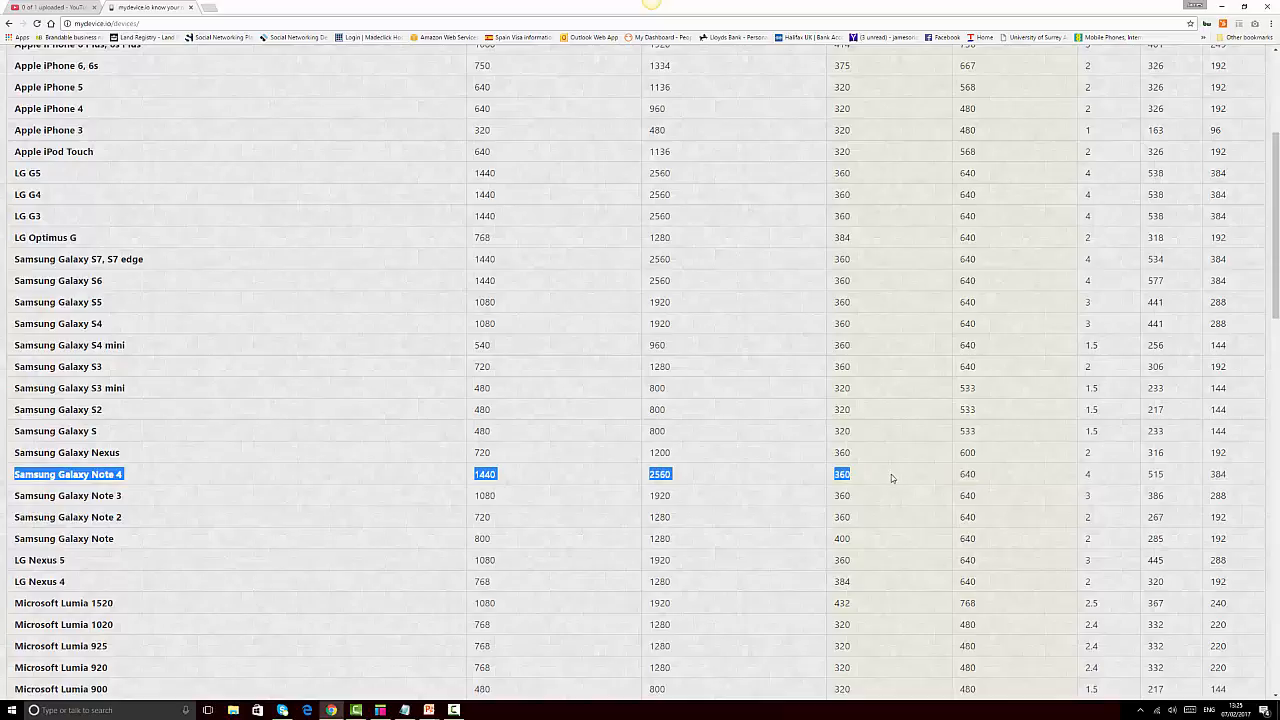
scroll(891, 474, up, 3)
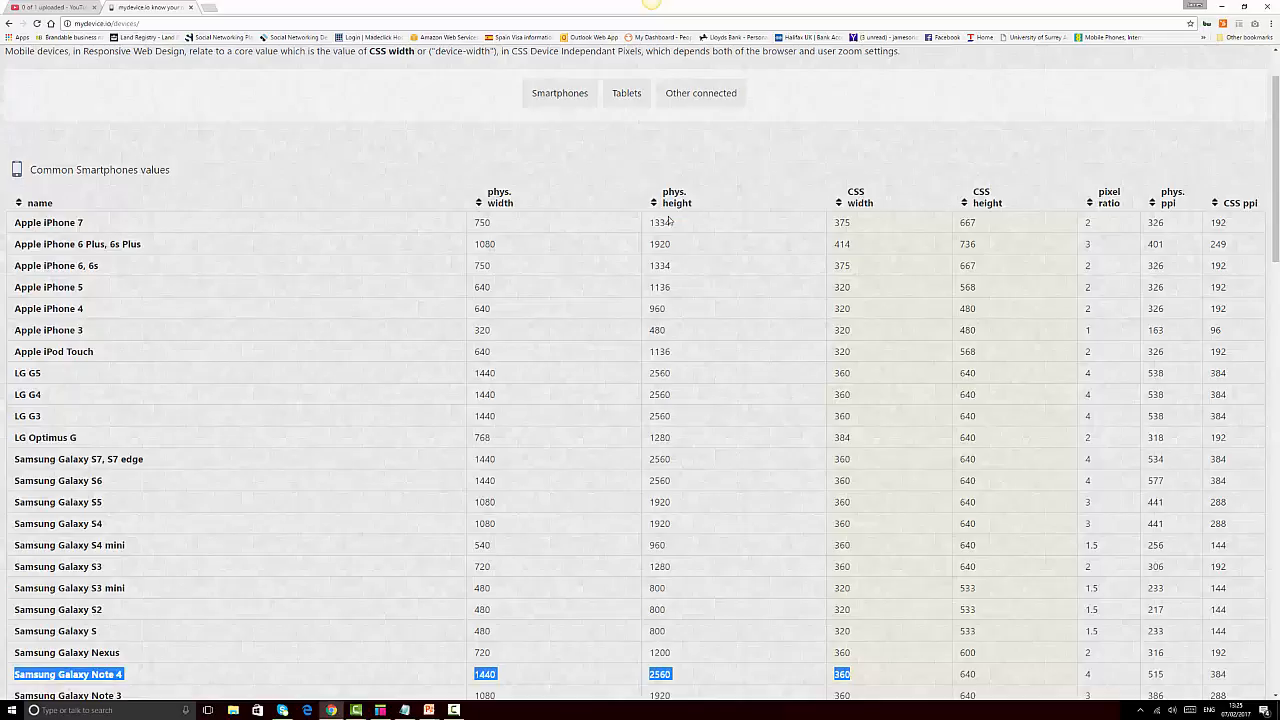
scroll(940, 372, down, 3)
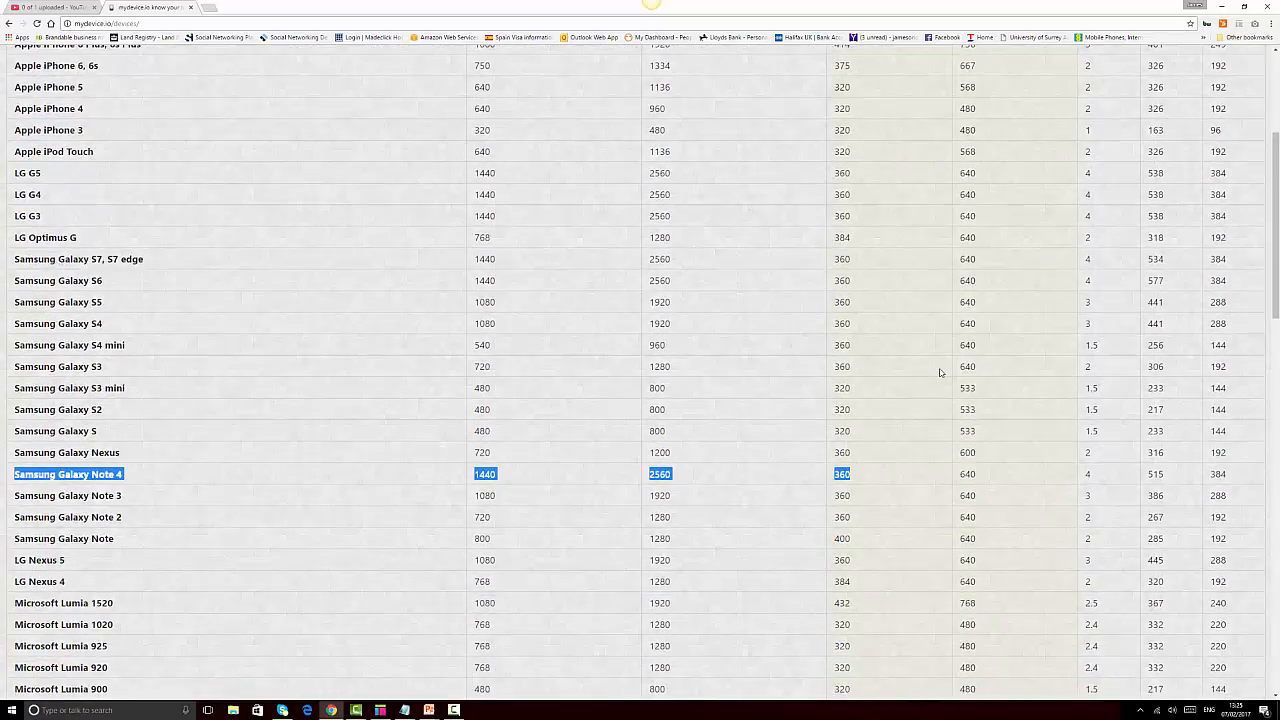
click(856, 479)
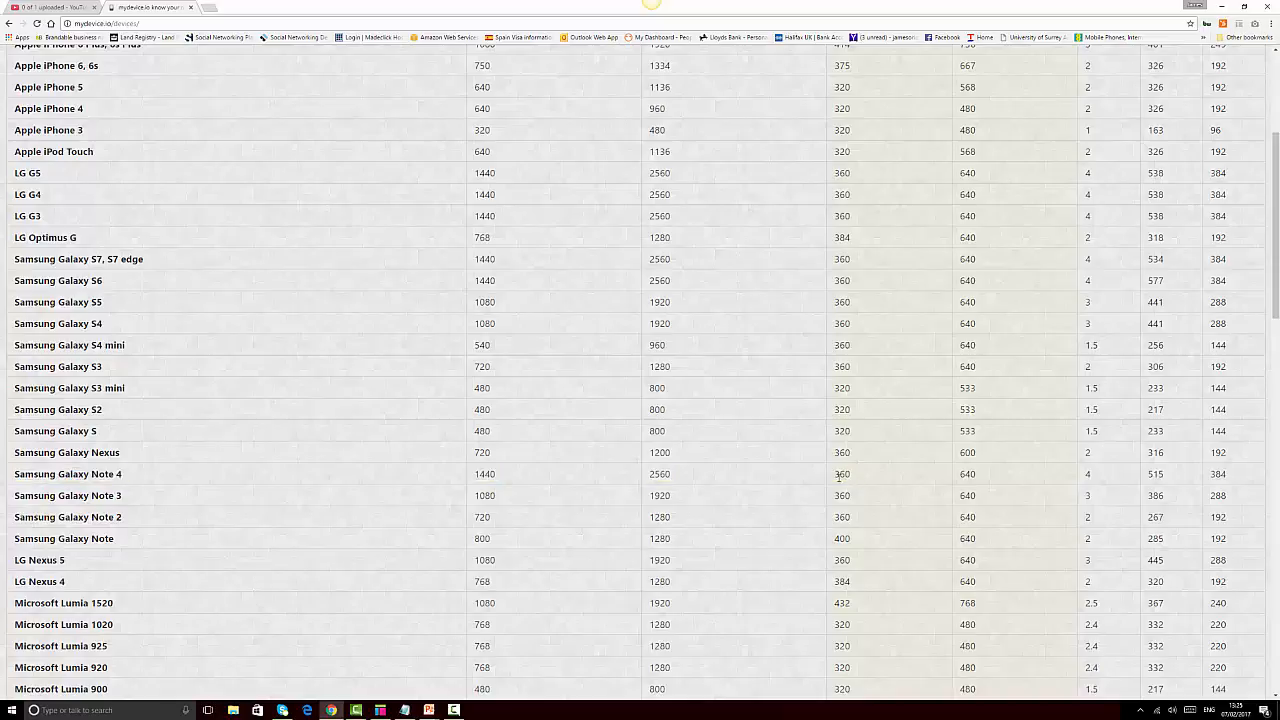
double_click(848, 475)
Drag a rectangle onto the Home page and position it at x 0, y 0
click(386, 713)
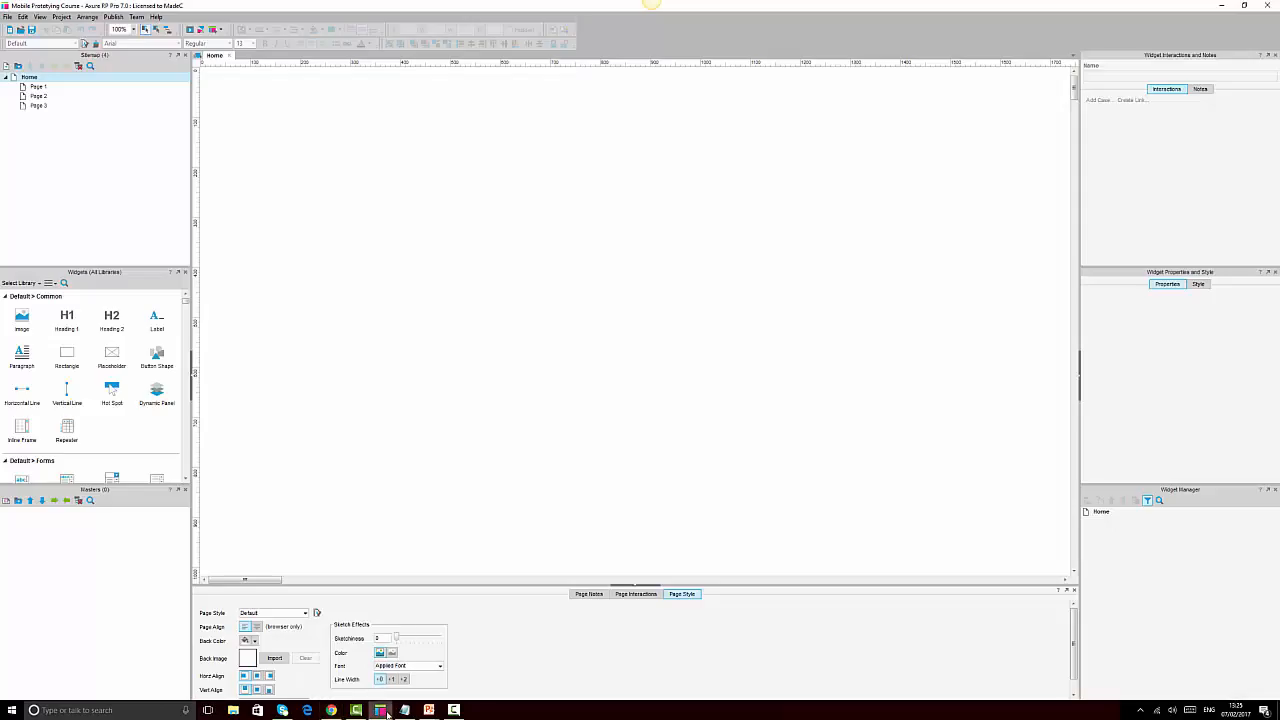
drag(71, 355, 216, 98)
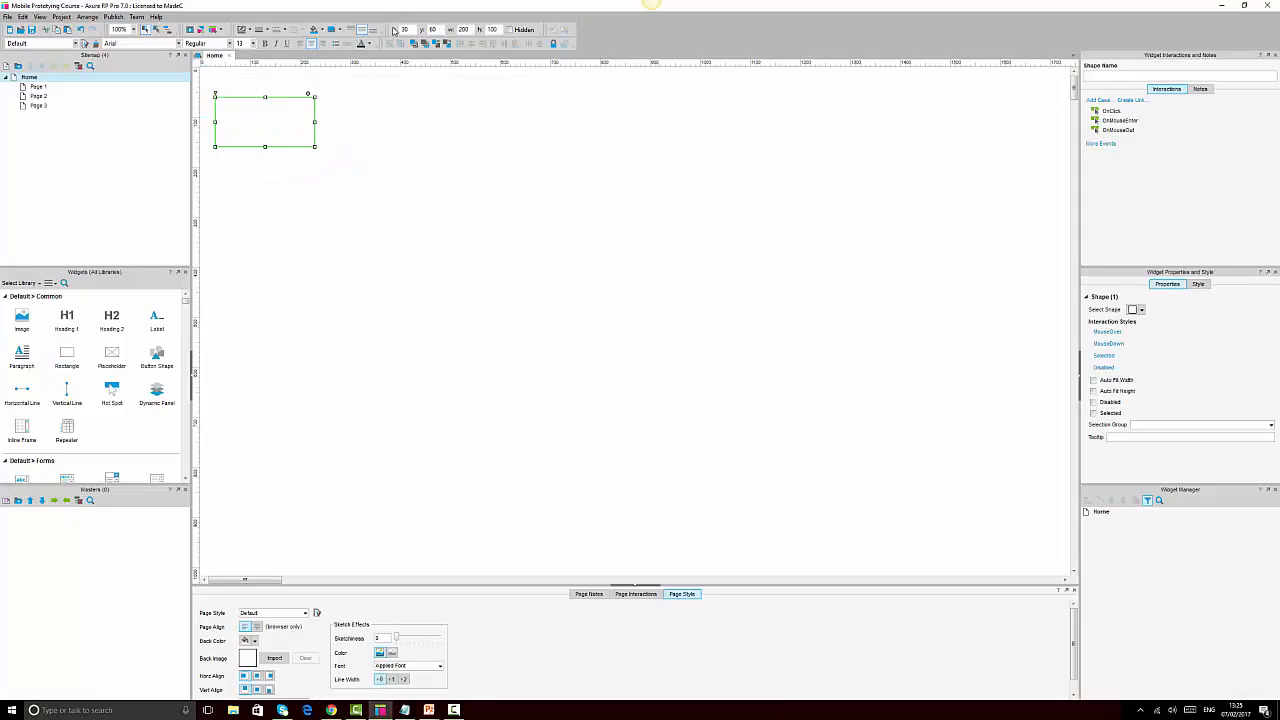
text(0)
key(Tab)
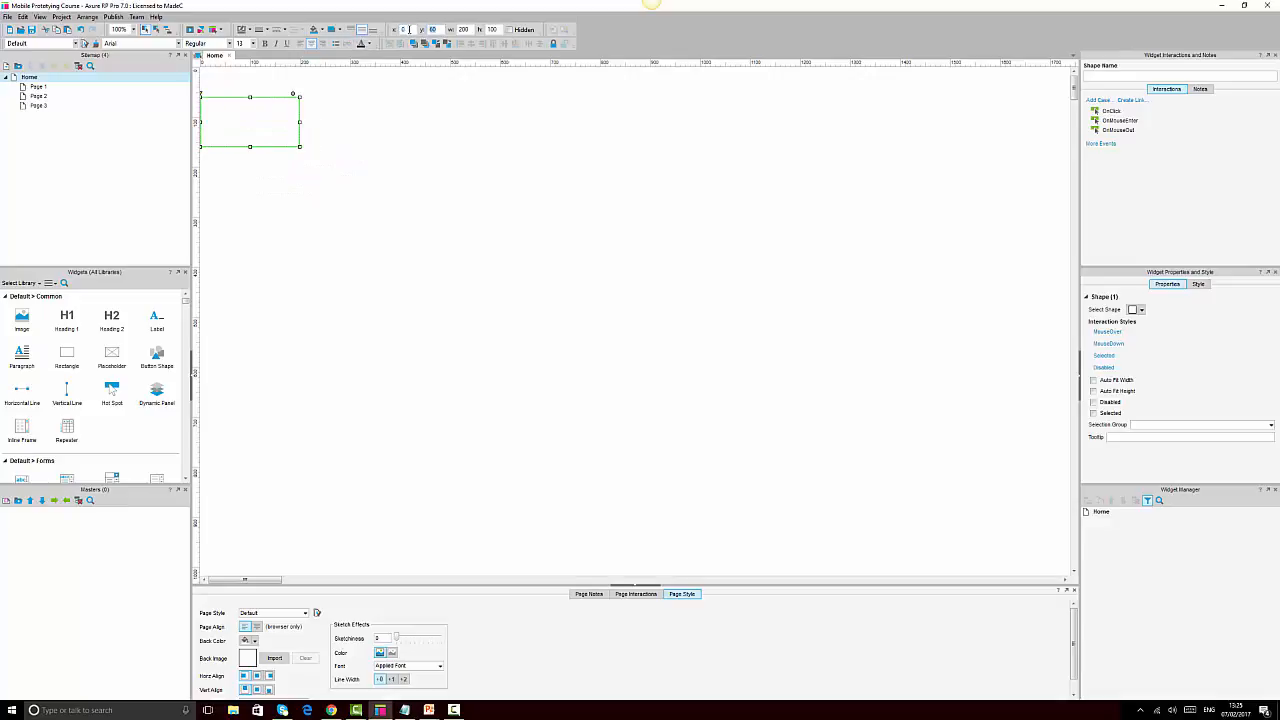
text(0)
key(Tab)
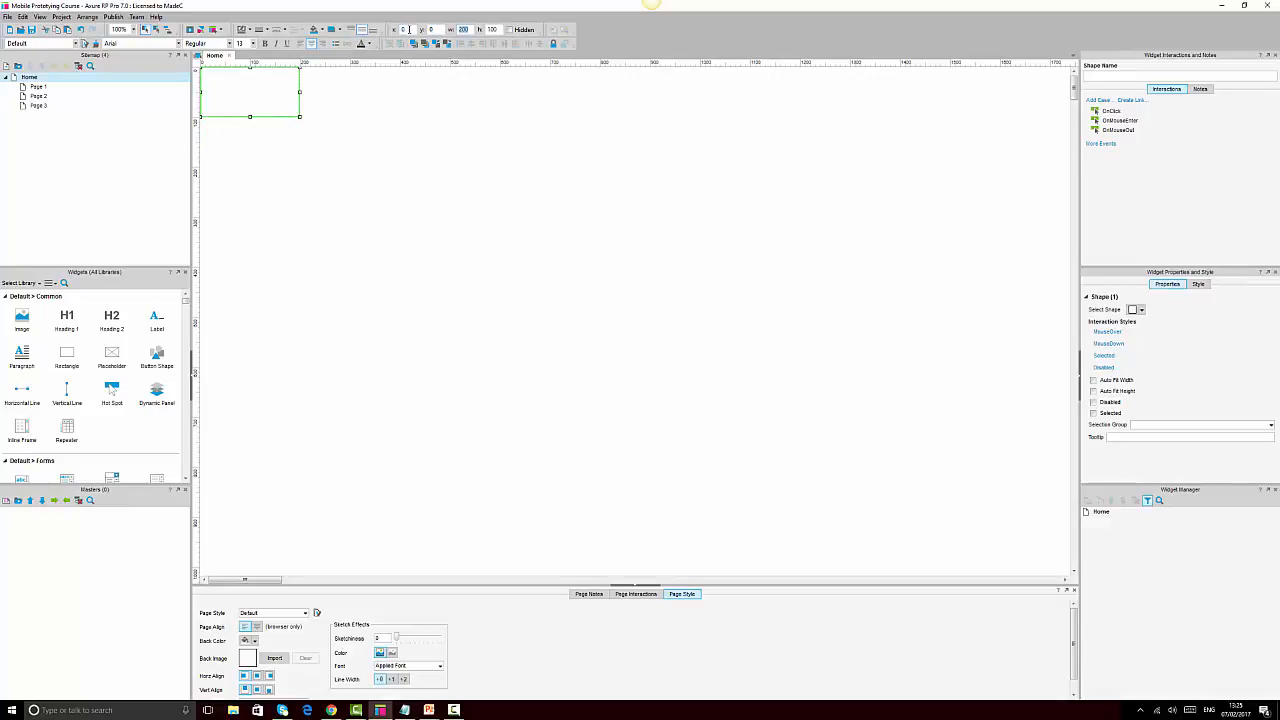
text(3640)
key(Tab)
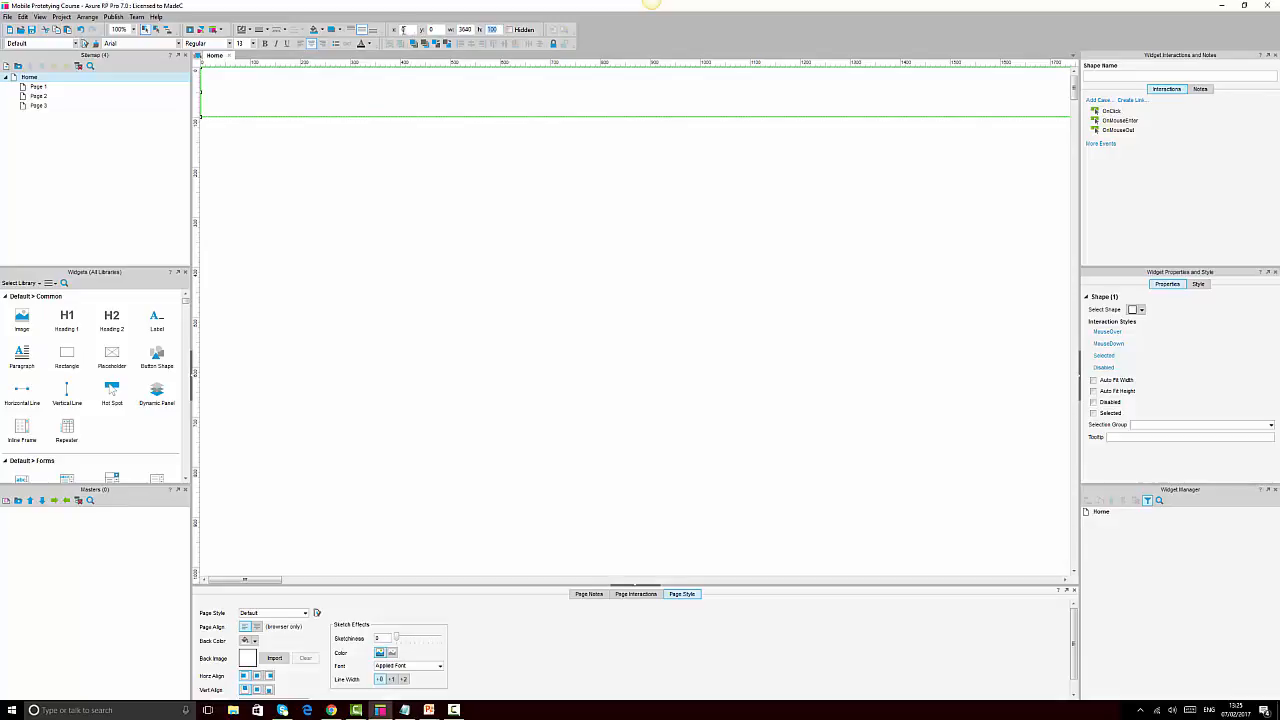
Correct the mistyped 3640 width to 340 and set the rectangle height to 640
double_click(465, 30)
text(340)
key(Tab)
text(64)
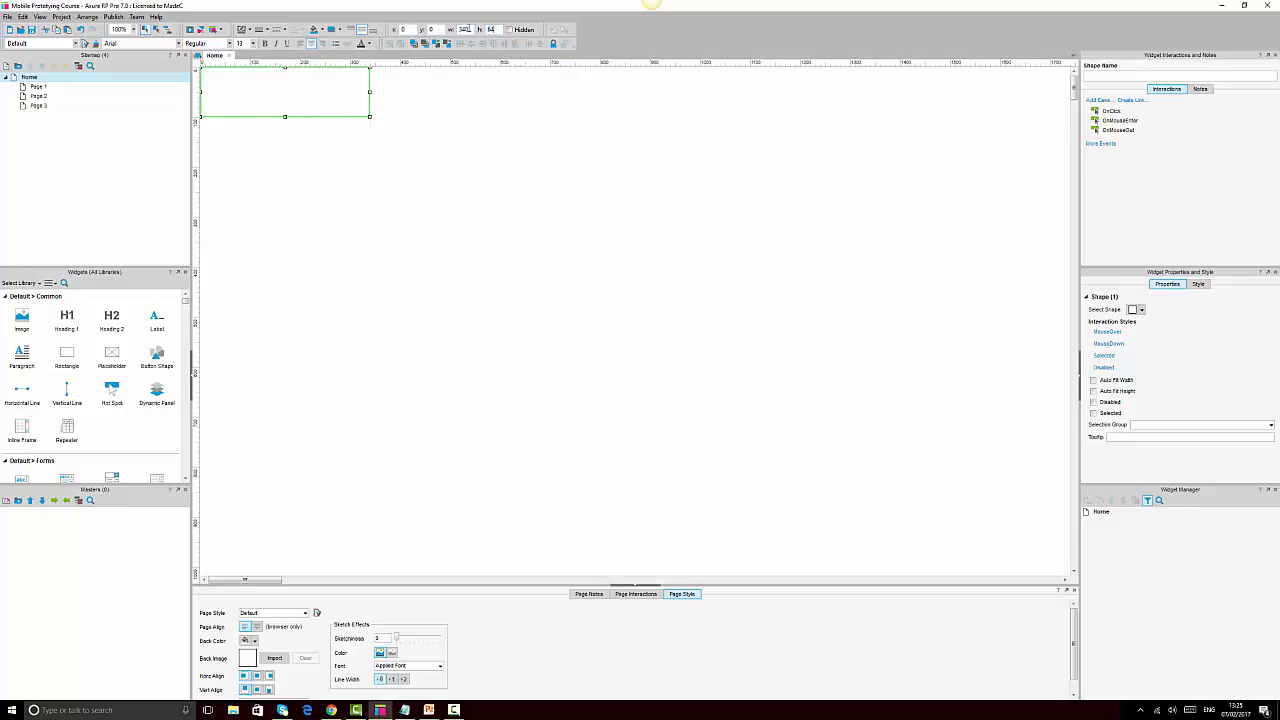
text(0)
key(Return)
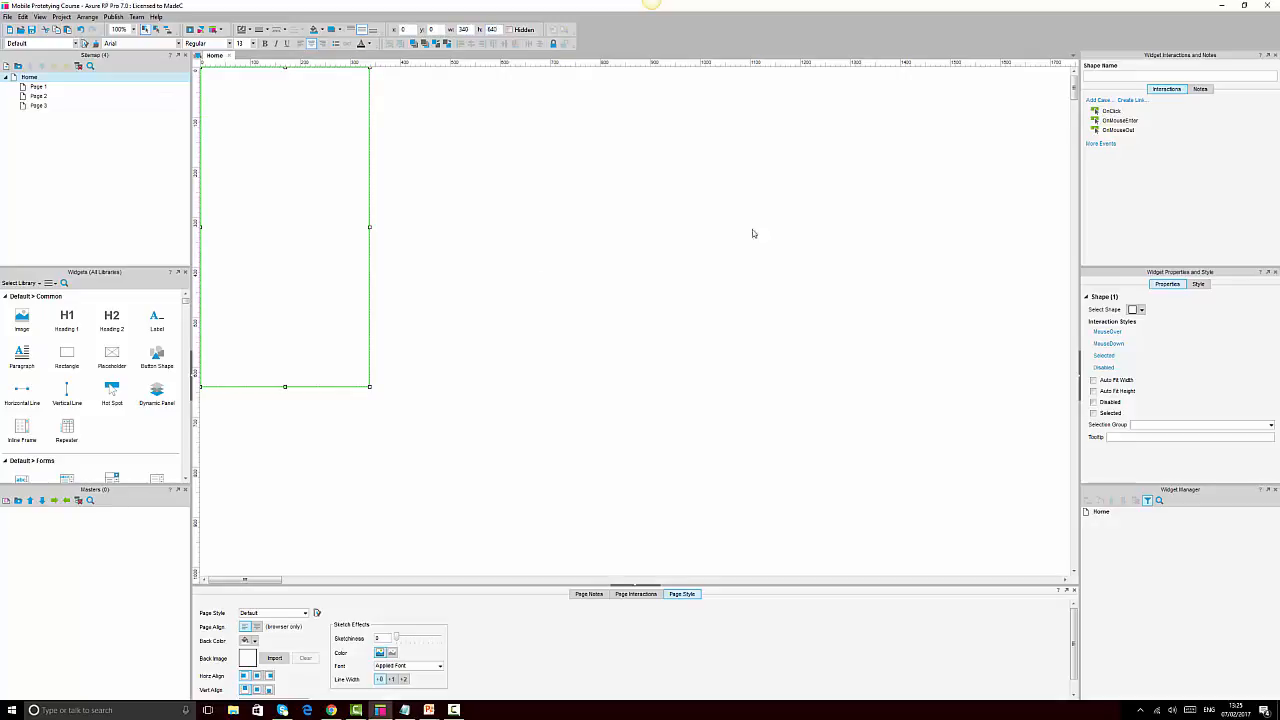
Recheck the device width in the browser and fix the rectangle width to 360
click(332, 711)
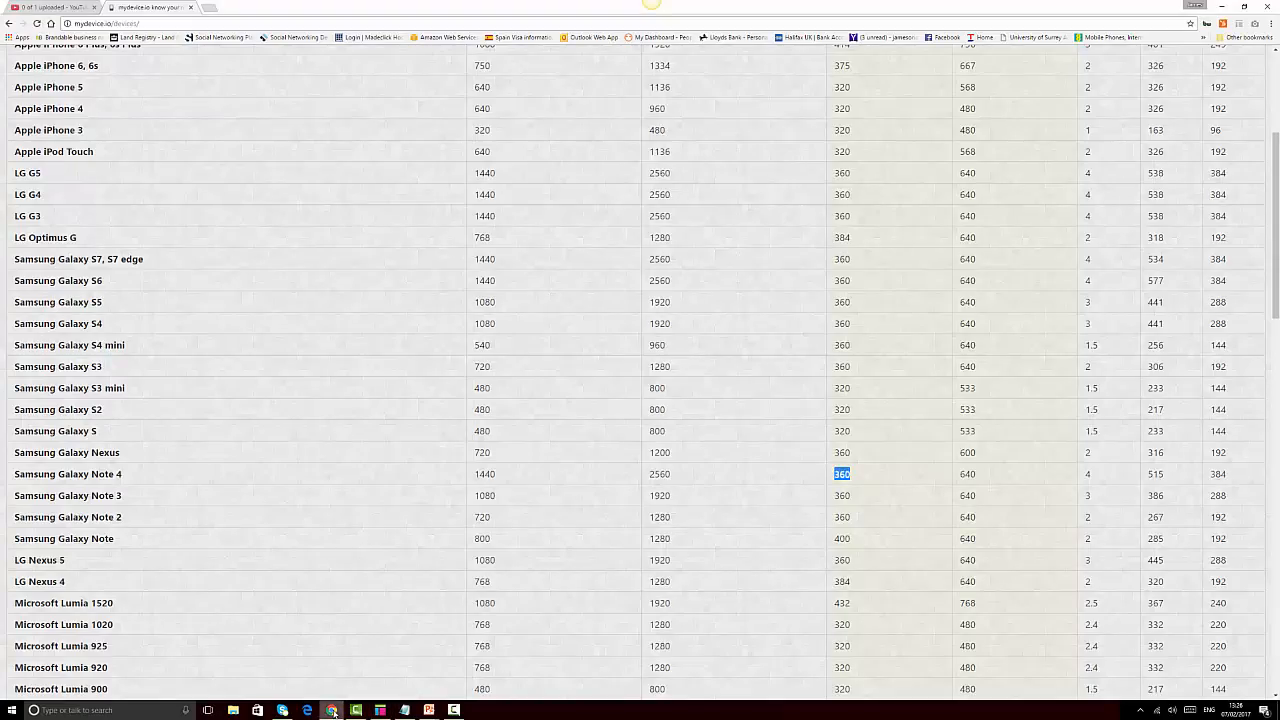
click(380, 710)
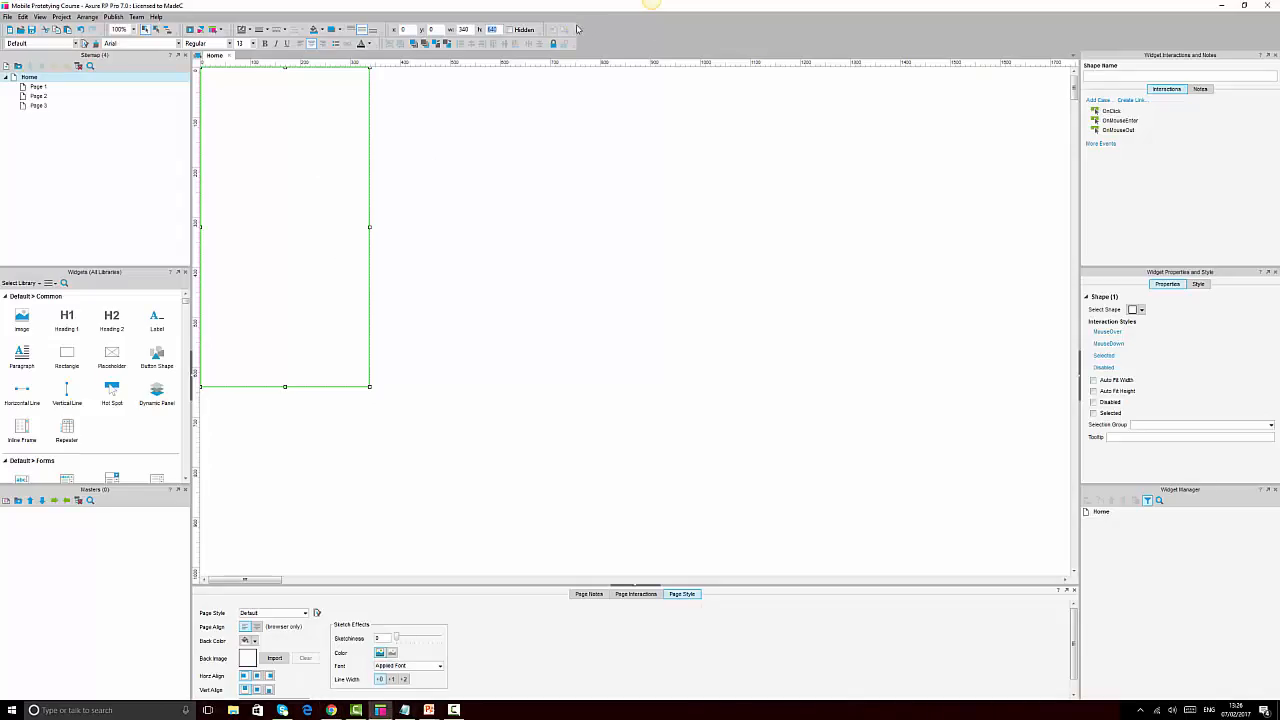
click(465, 29)
text(60)
text(0)
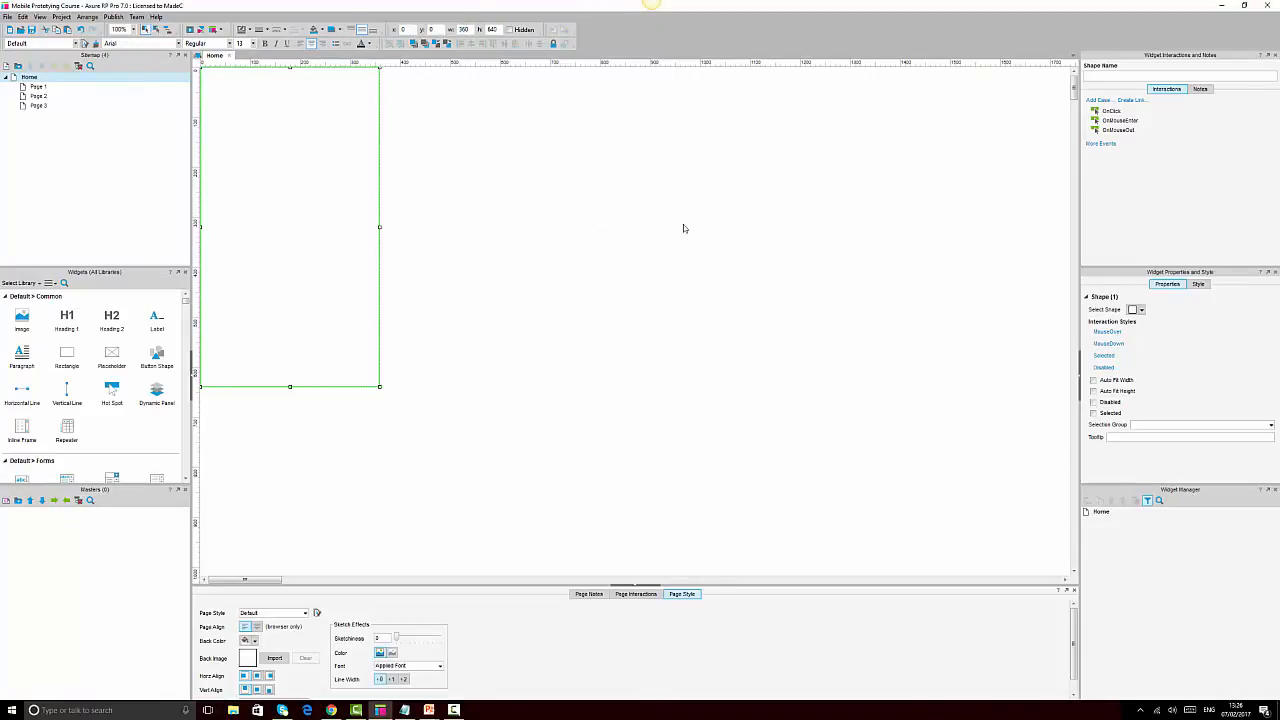
click(683, 224)
Set the Home page's horizontal page alignment to centre
click(327, 192)
click(257, 677)
click(544, 283)
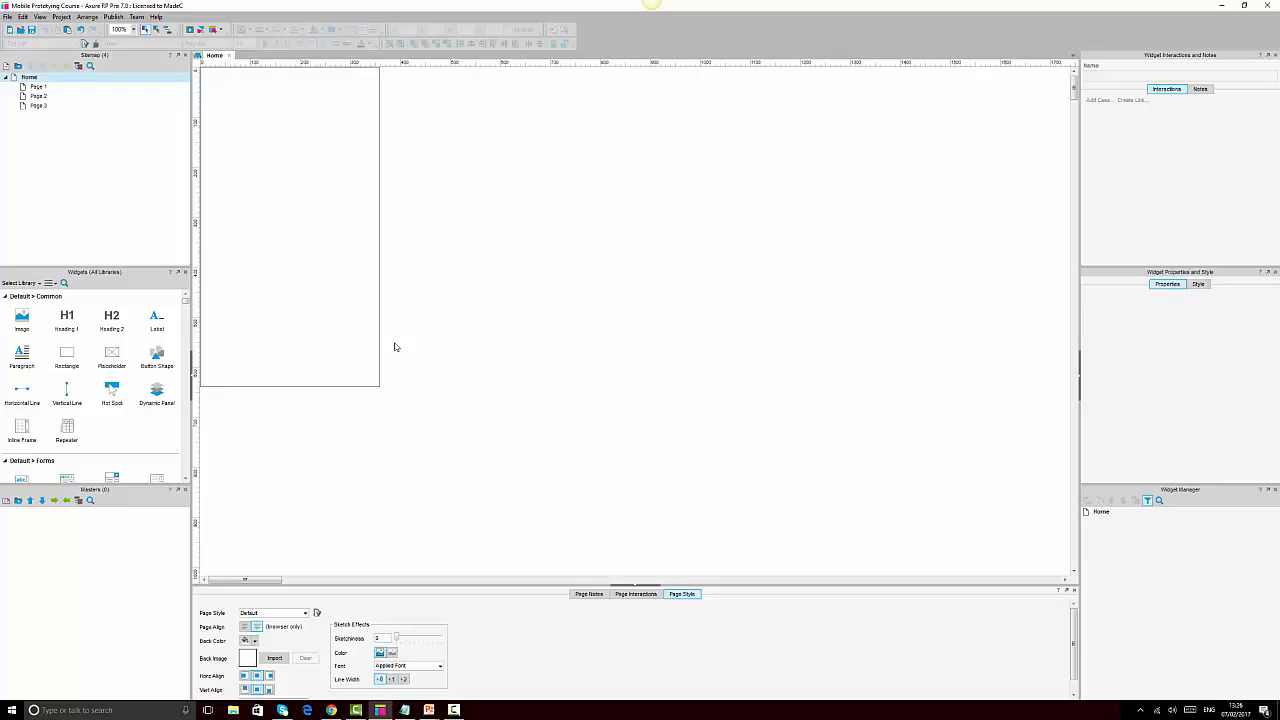
click(261, 165)
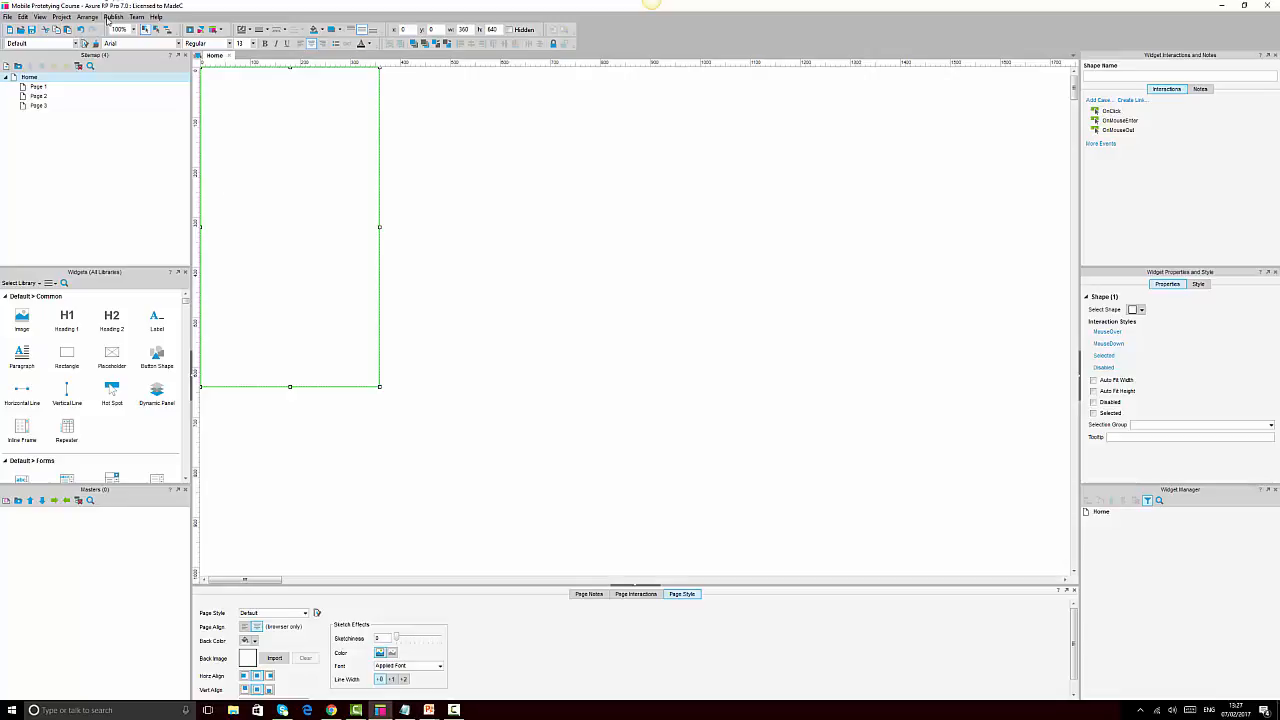
click(113, 19)
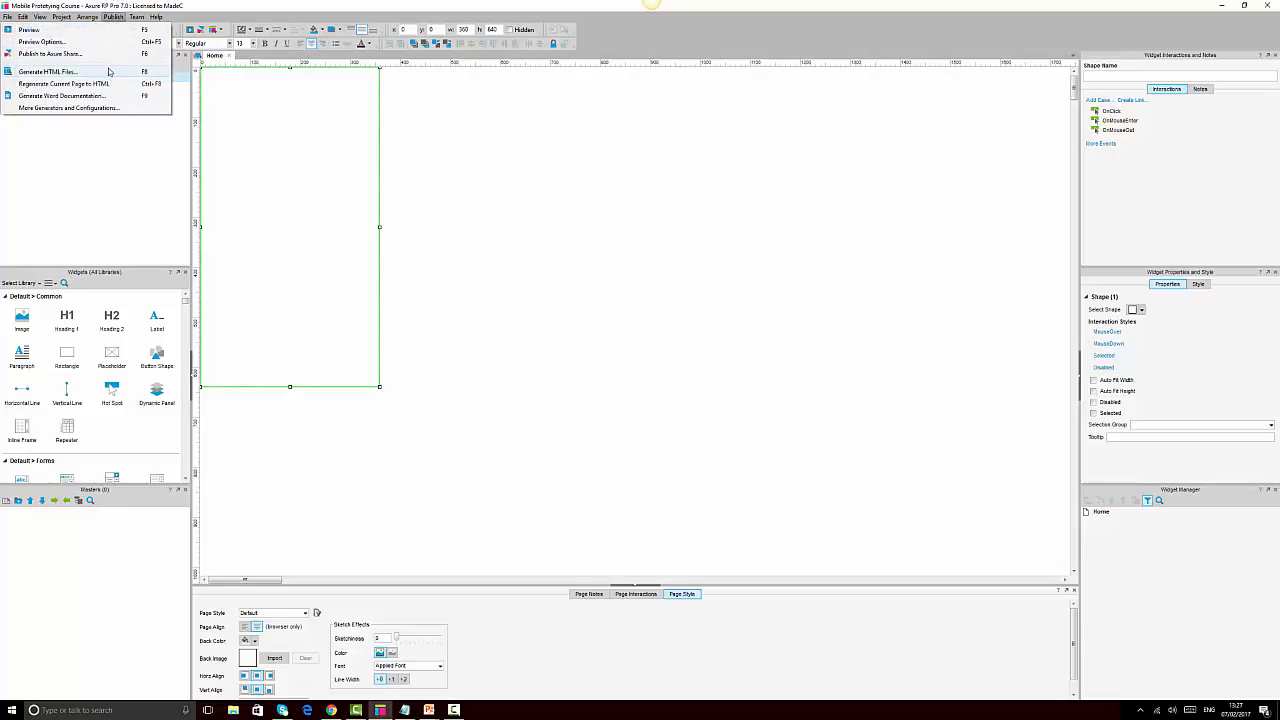
Enable the mobile viewport tag with minimum and maximum scale 1.0 in Generate HTML
click(110, 71)
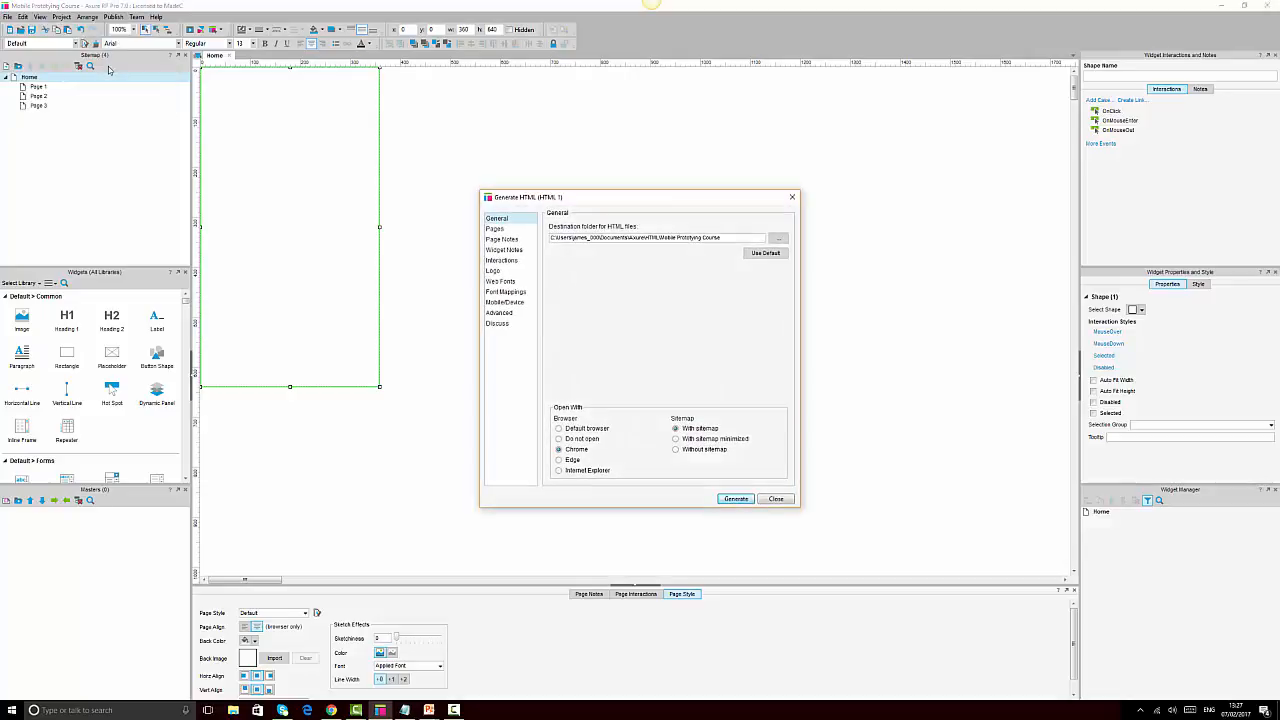
click(504, 303)
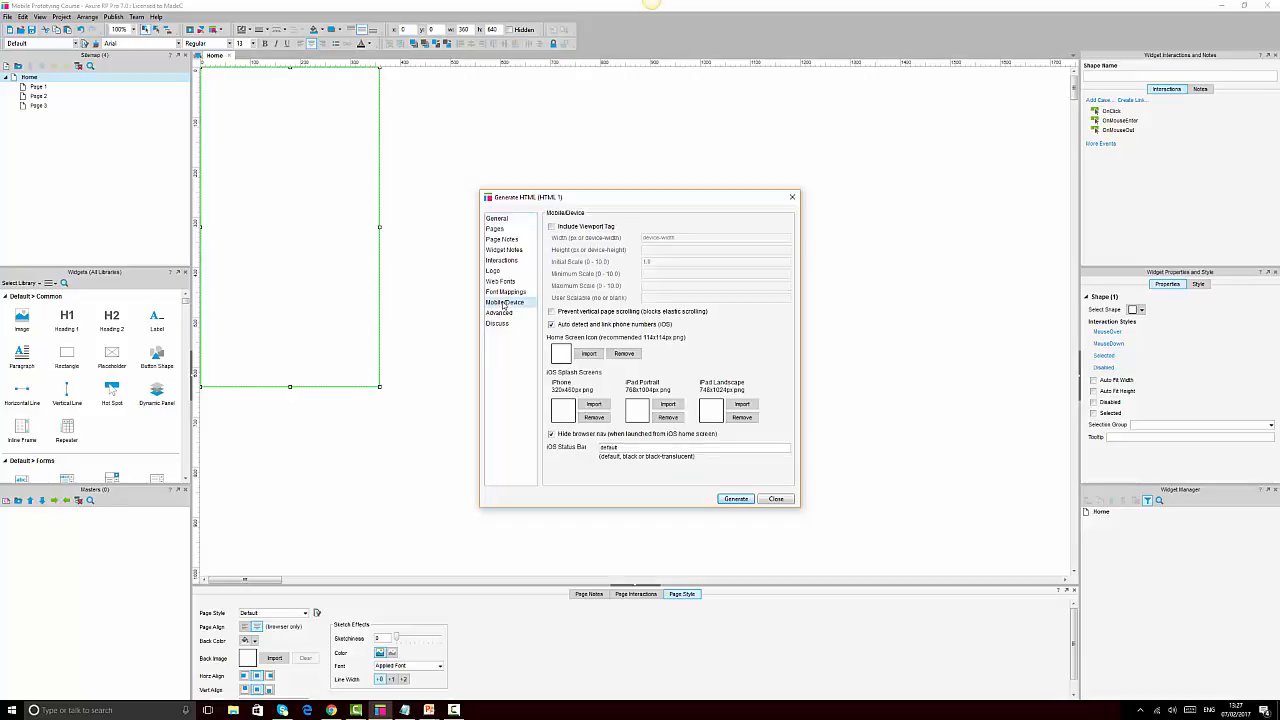
click(551, 227)
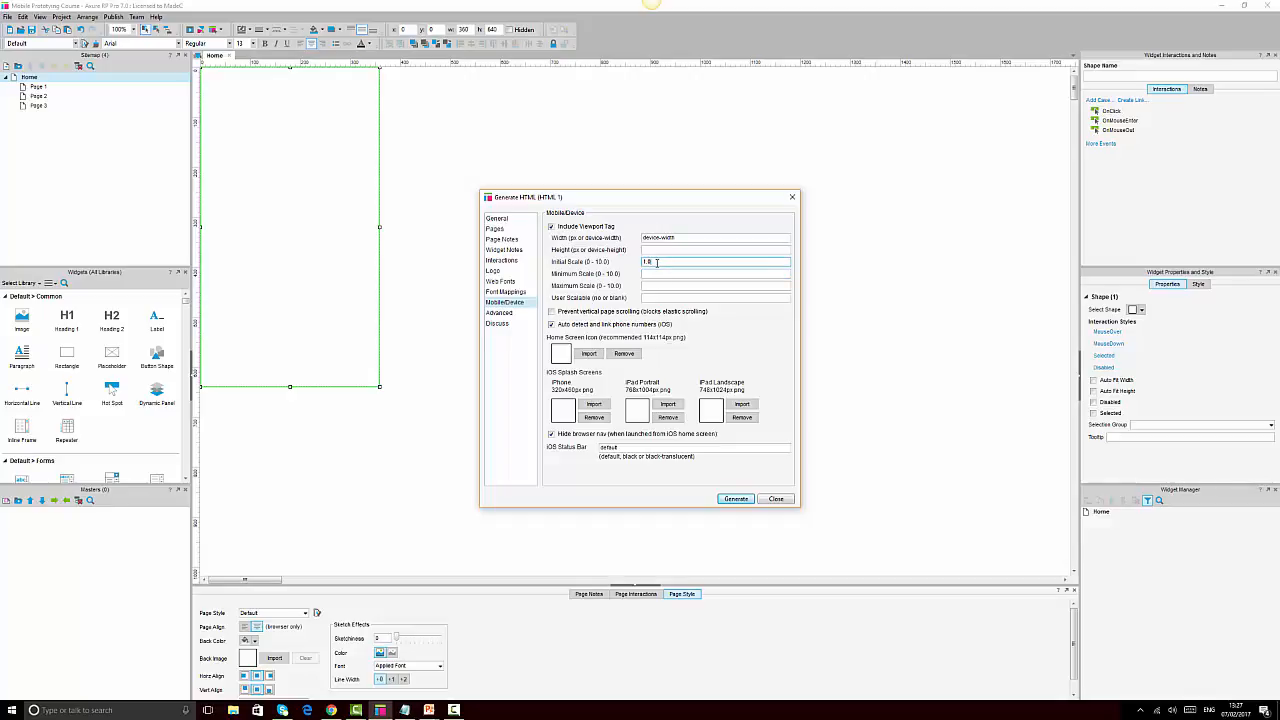
click(659, 271)
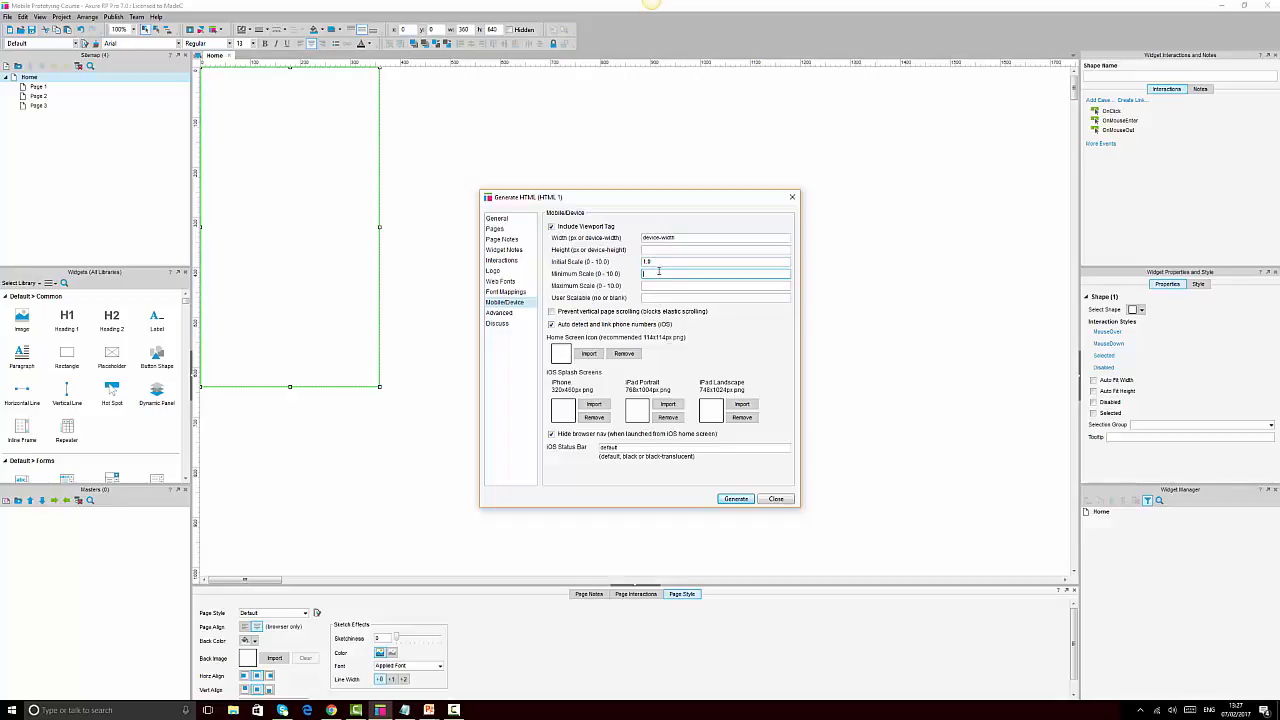
text(1.0)
key(Tab)
text(1.0)
key(Tab)
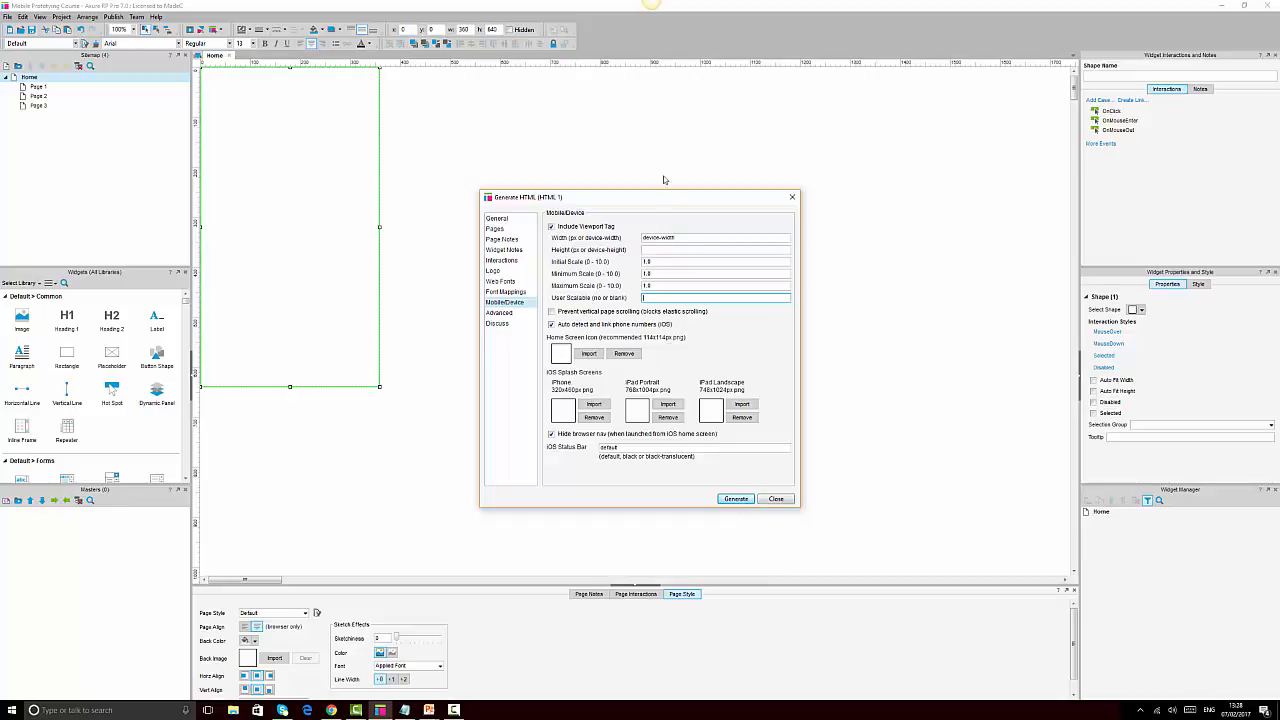
Set the viewport height to device-height and generate the HTML prototype
click(683, 247)
drag(683, 238, 630, 235)
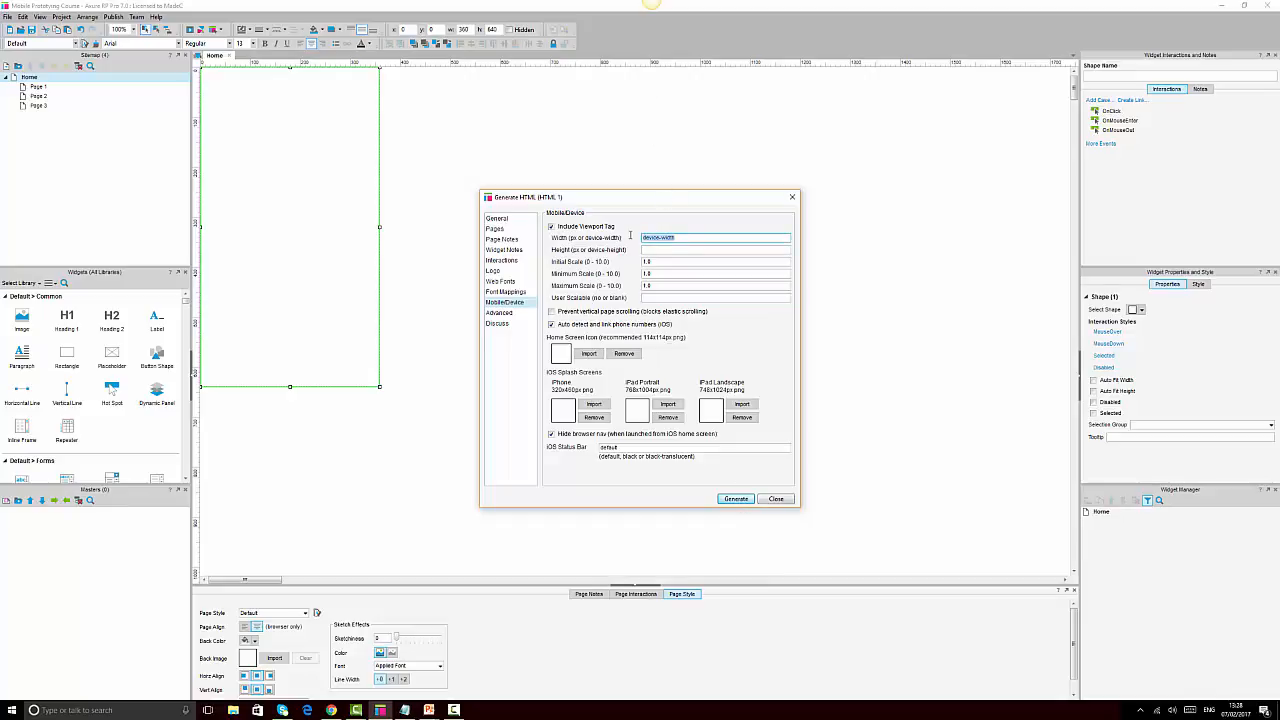
key(ctrl+c)
click(683, 249)
key(ctrl+v)
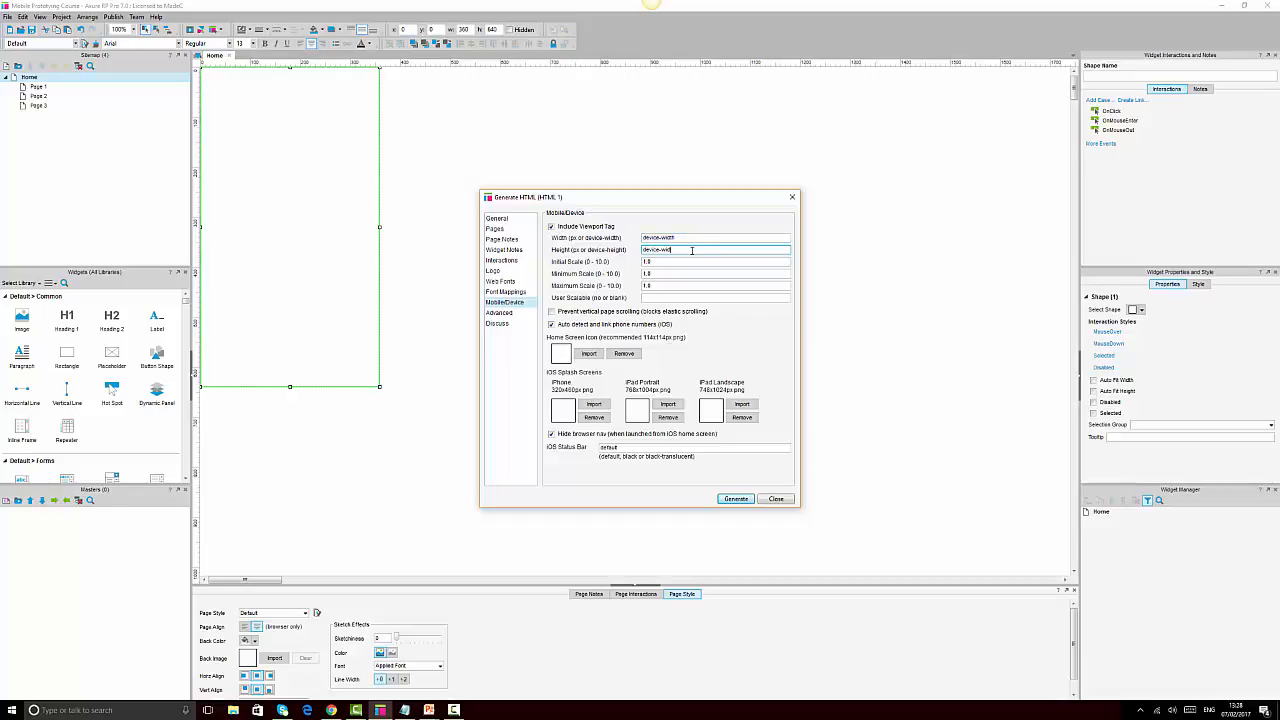
text(height)
click(737, 502)
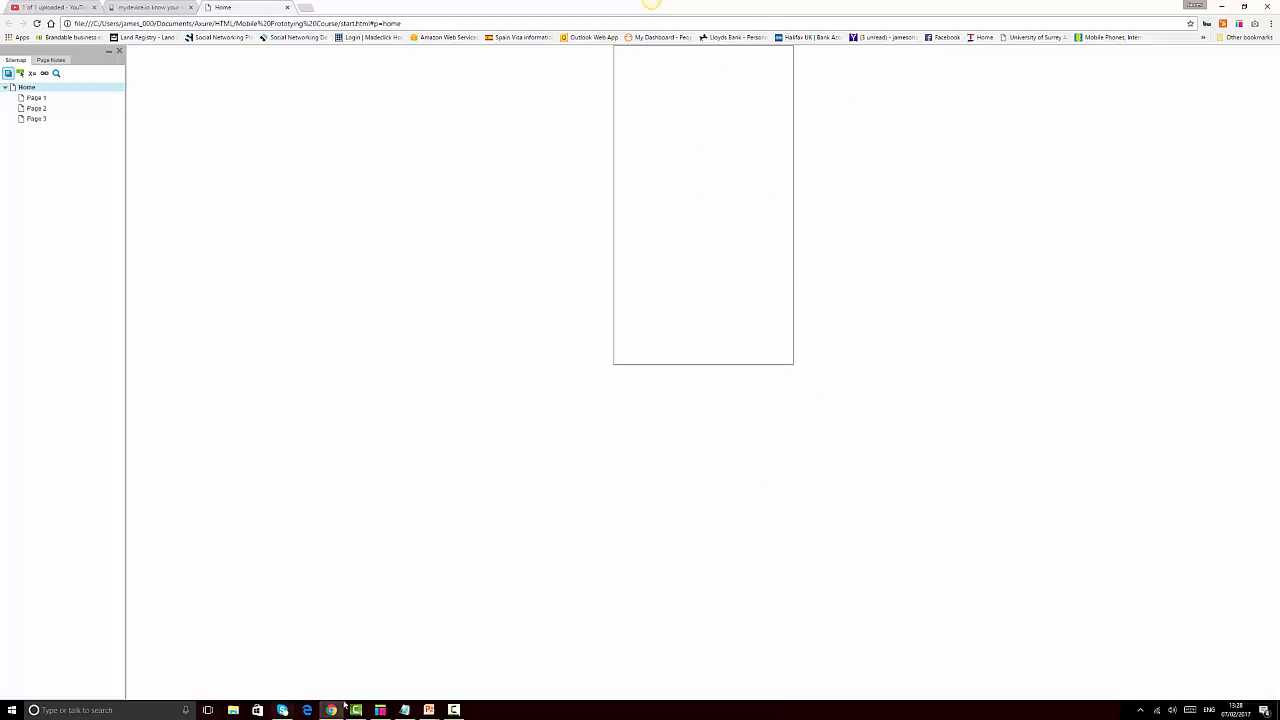
Return to Axure and deselect the rectangle to show the page settings
click(382, 711)
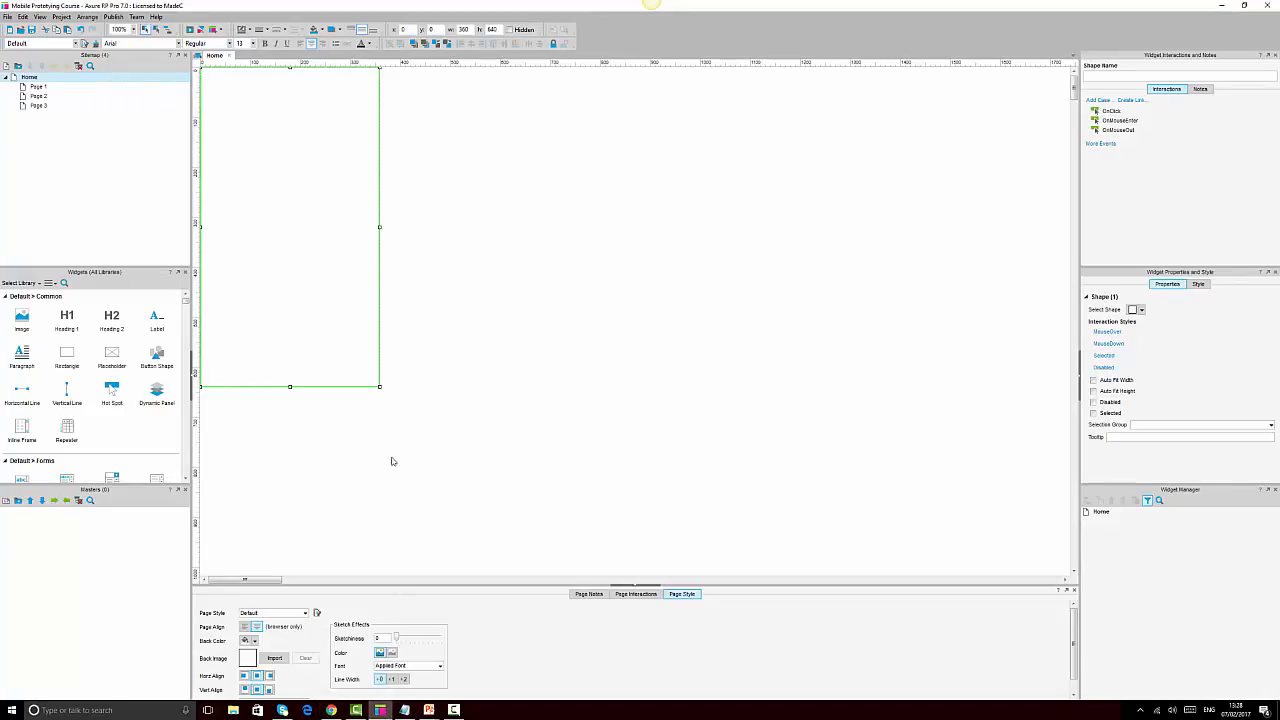
click(494, 203)
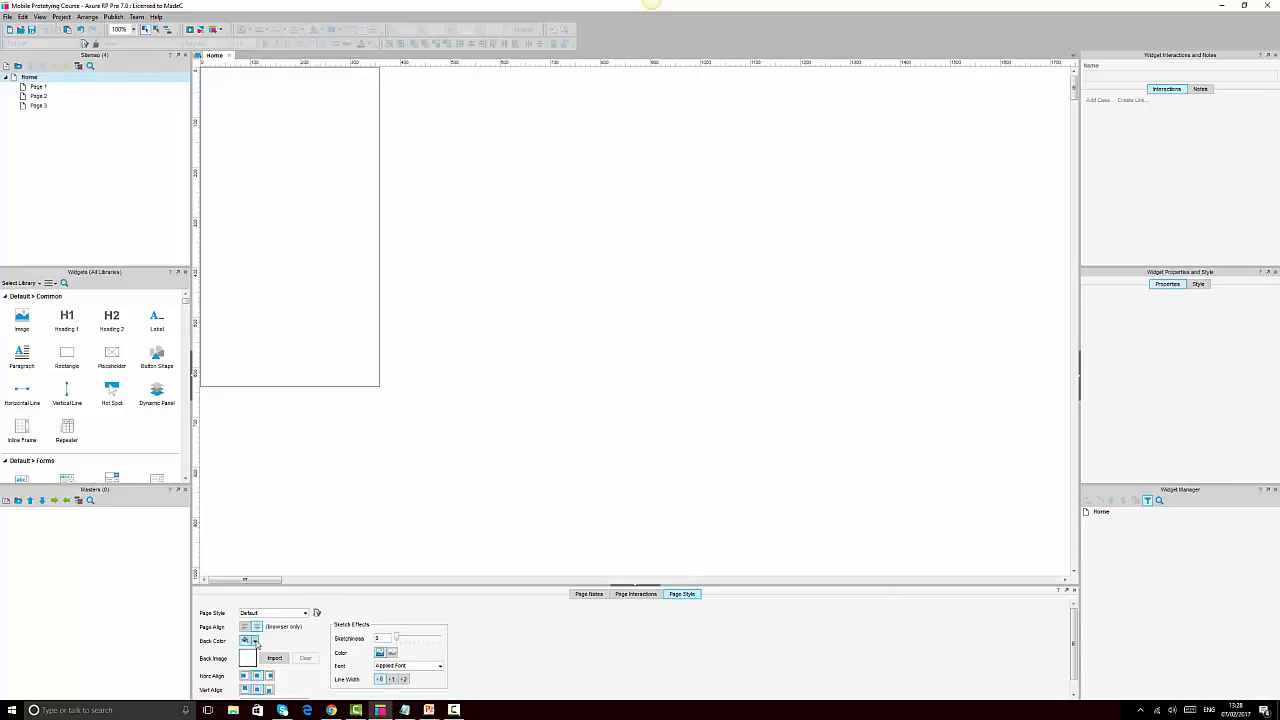
Set the Home page background colour to #666666 grey
click(254, 641)
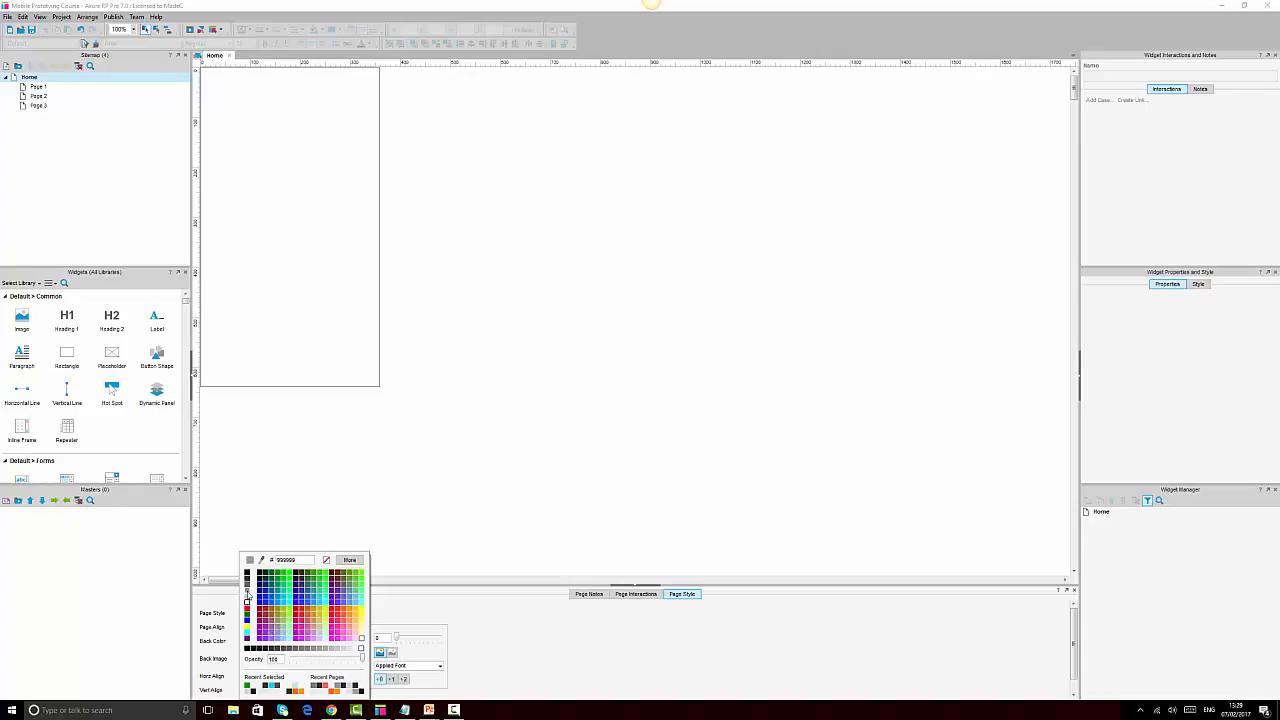
click(247, 592)
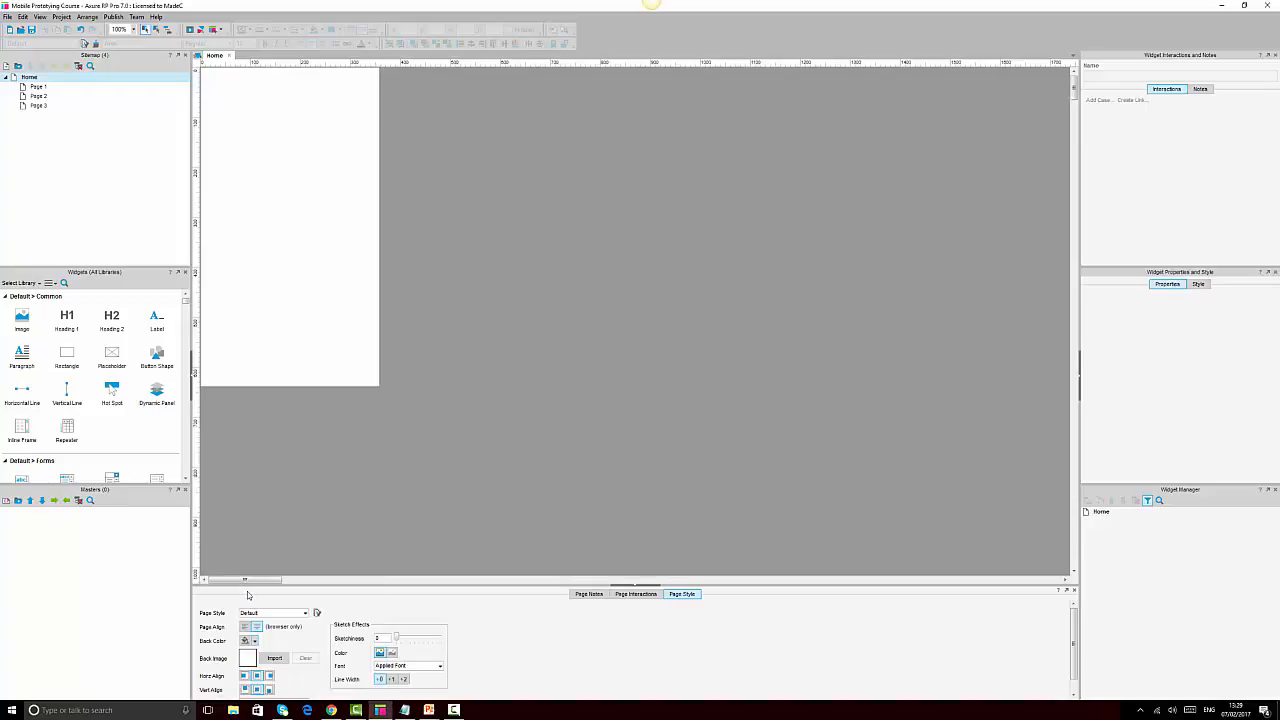
click(254, 641)
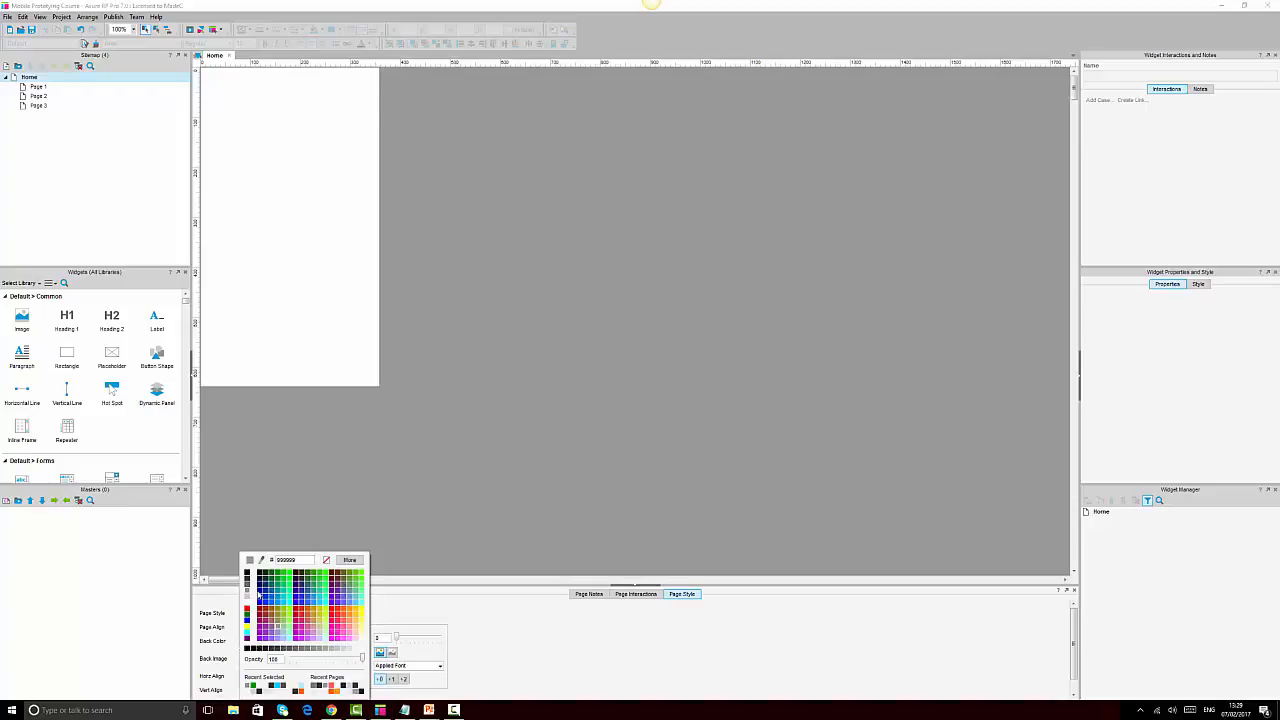
click(249, 583)
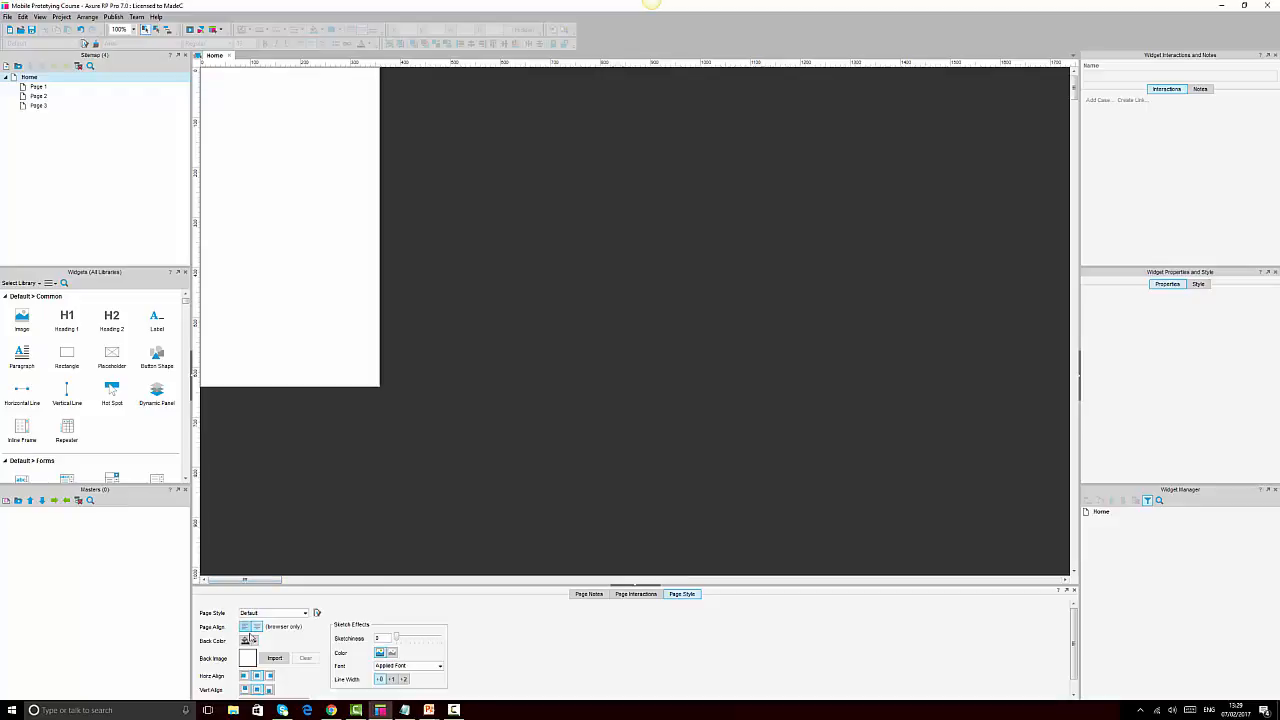
click(255, 641)
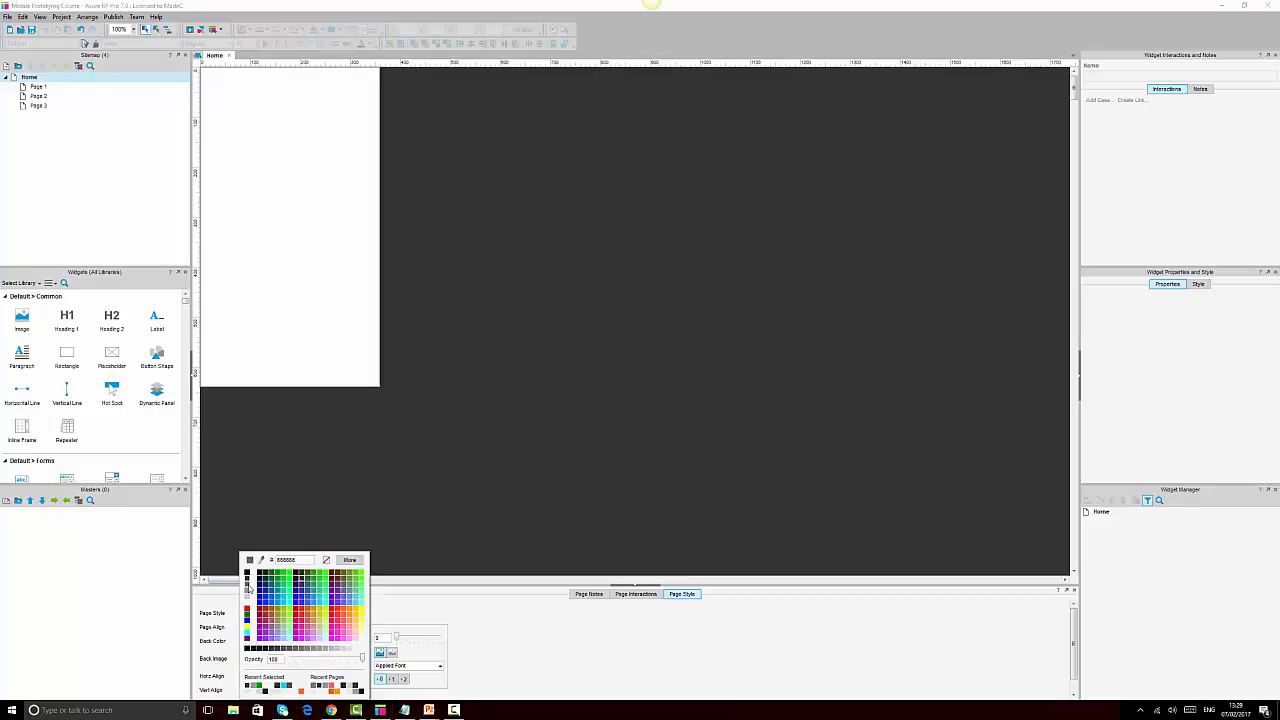
click(249, 589)
Set the white page rectangle's border line width to None
click(332, 206)
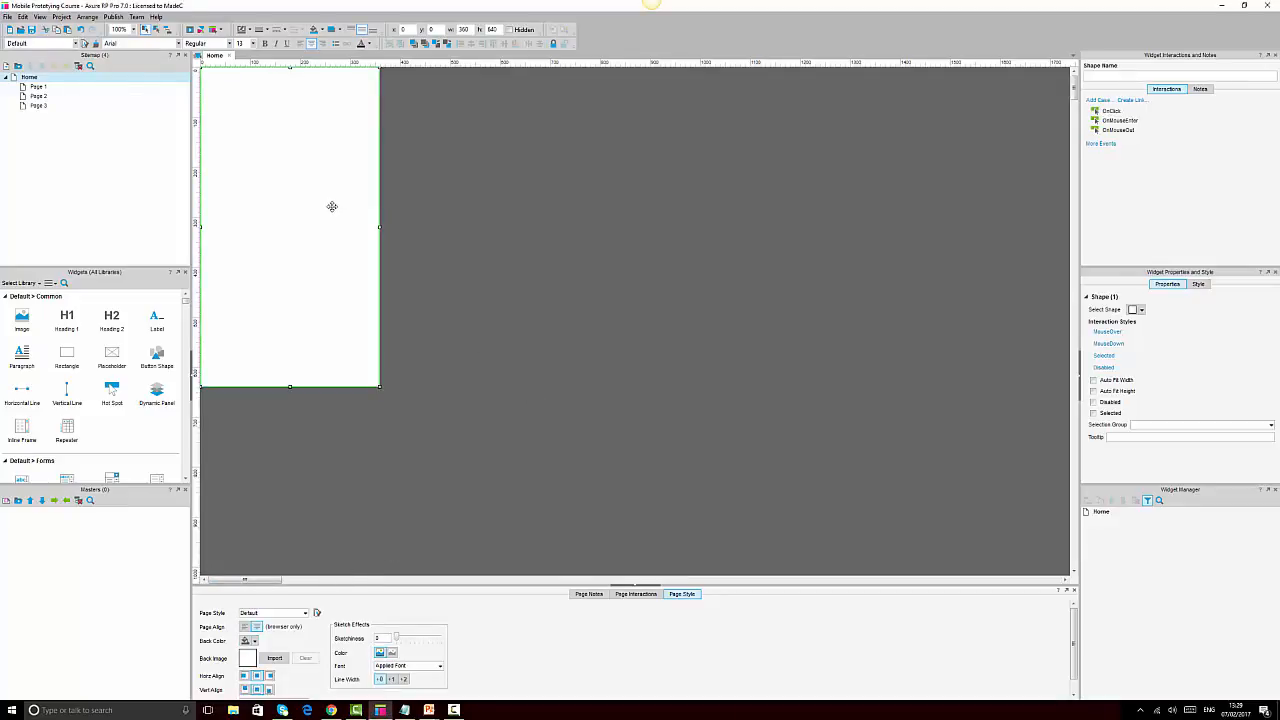
click(265, 29)
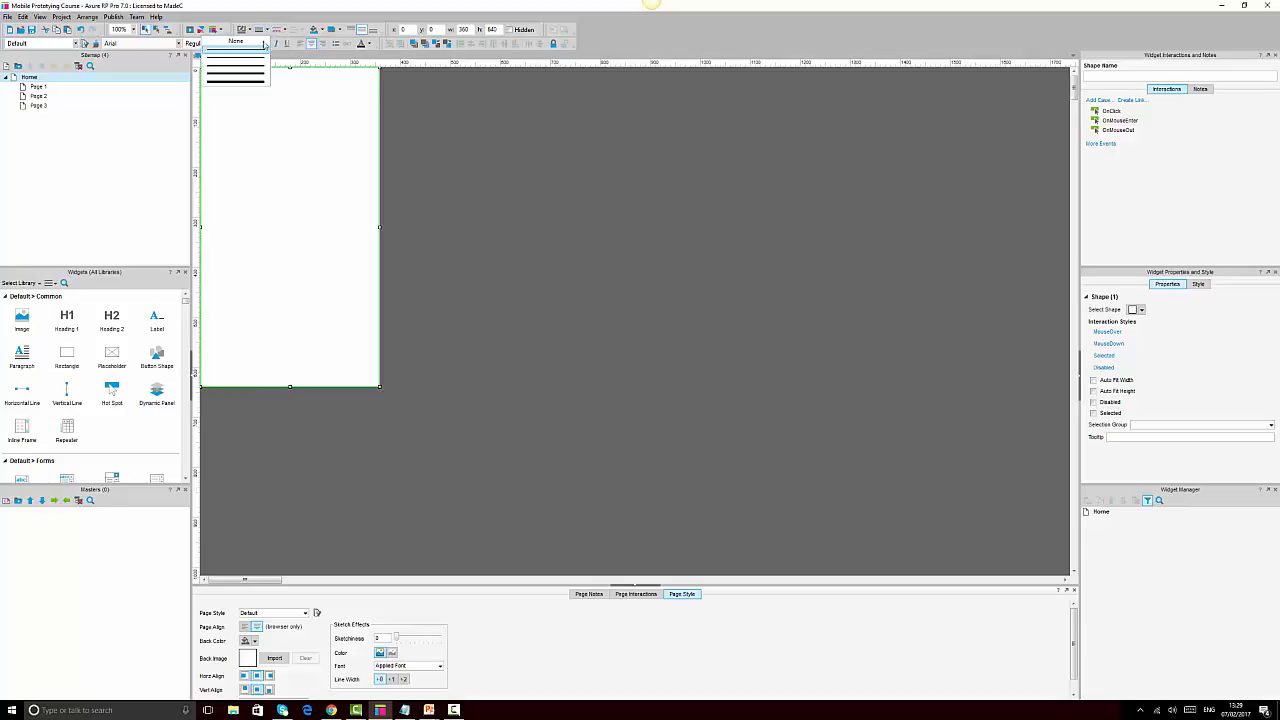
click(260, 41)
click(707, 250)
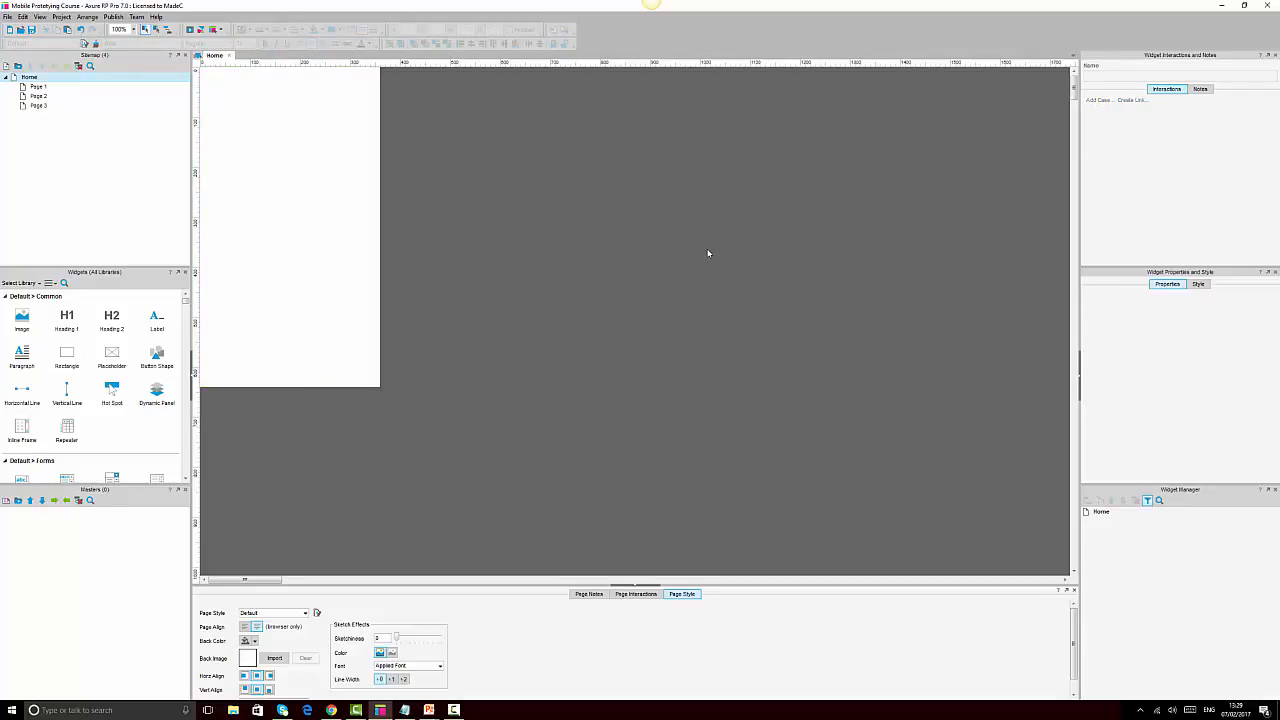
click(285, 153)
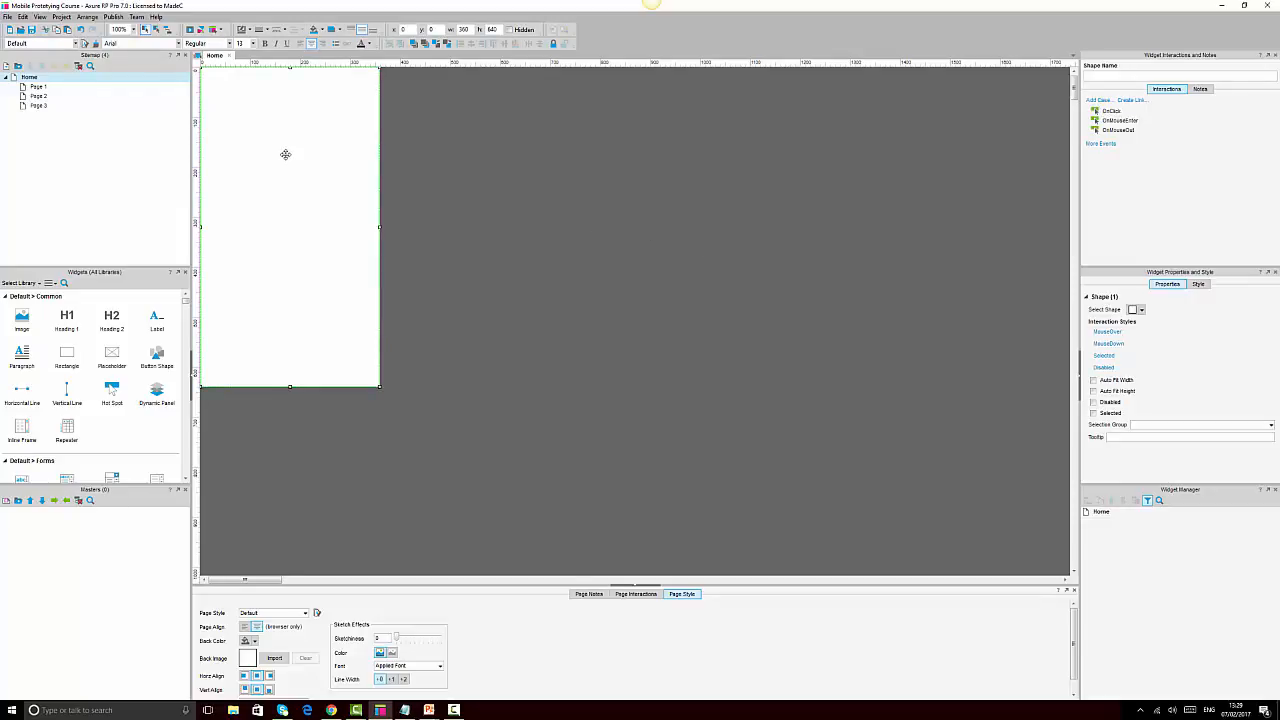
Set the canvas zoom to 150% and deselect the page rectangle
click(134, 31)
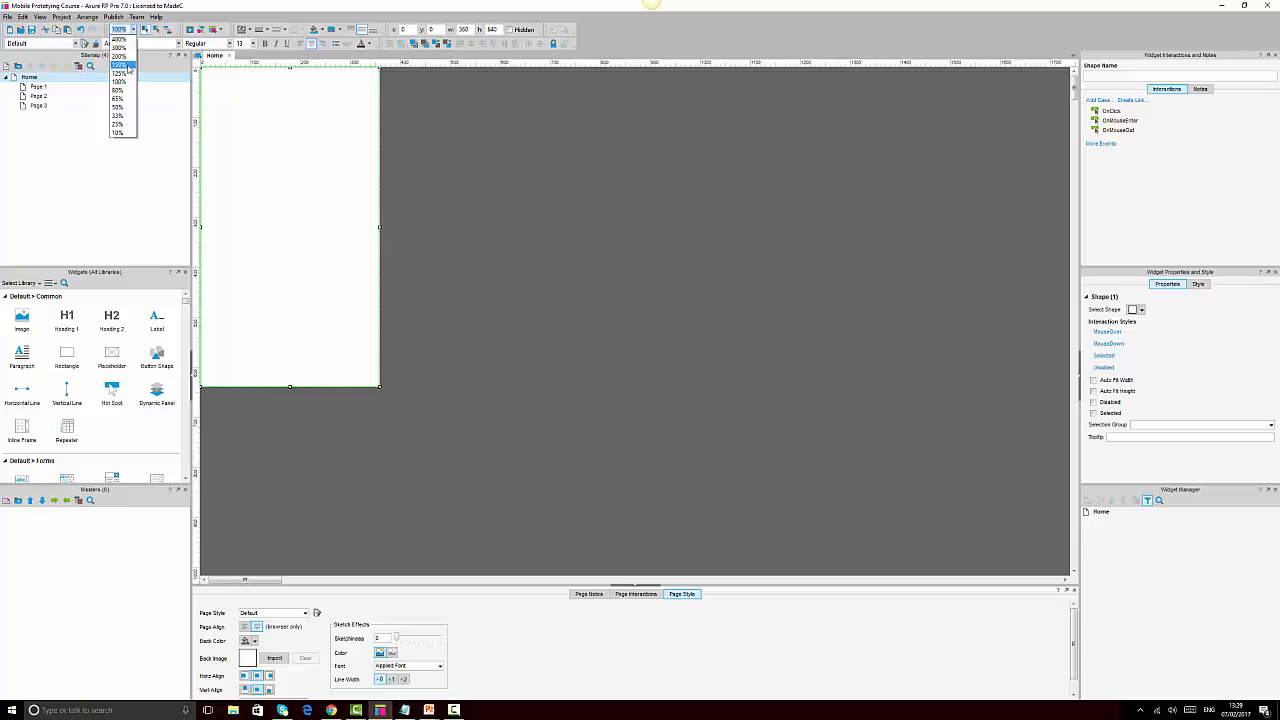
click(128, 68)
click(684, 242)
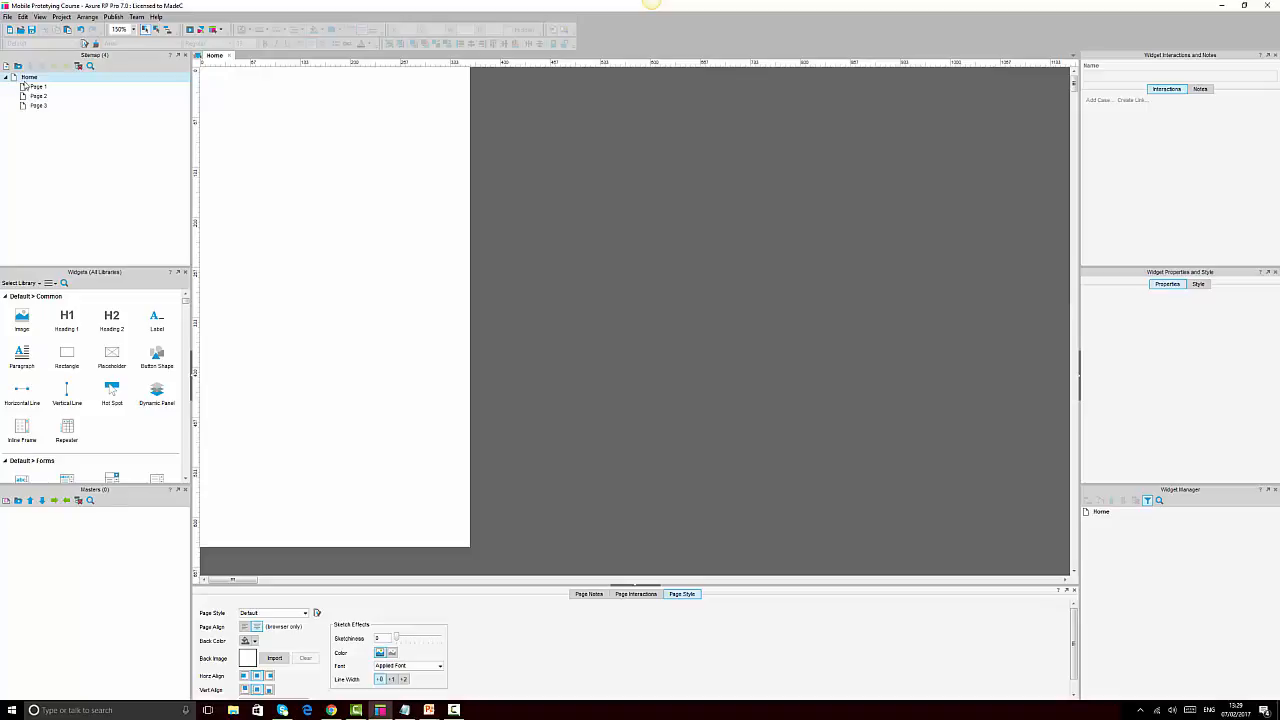
mouse_move(30, 80)
click(404, 710)
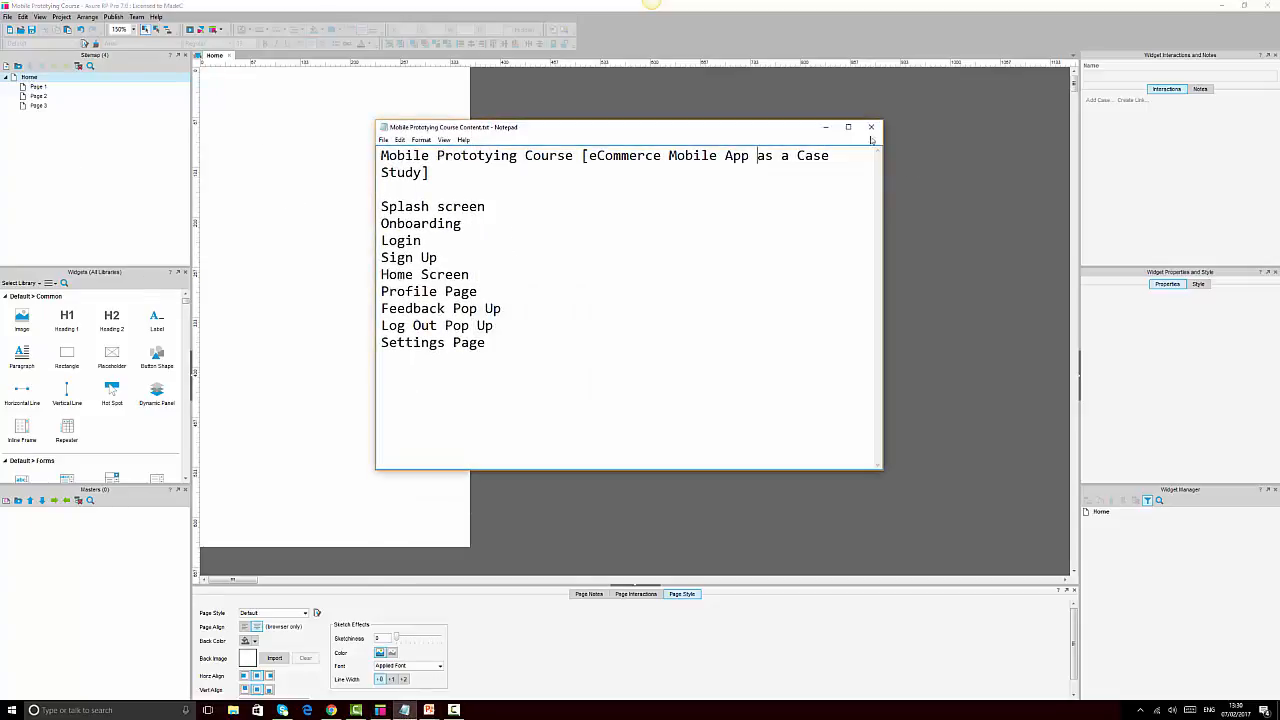
click(825, 128)
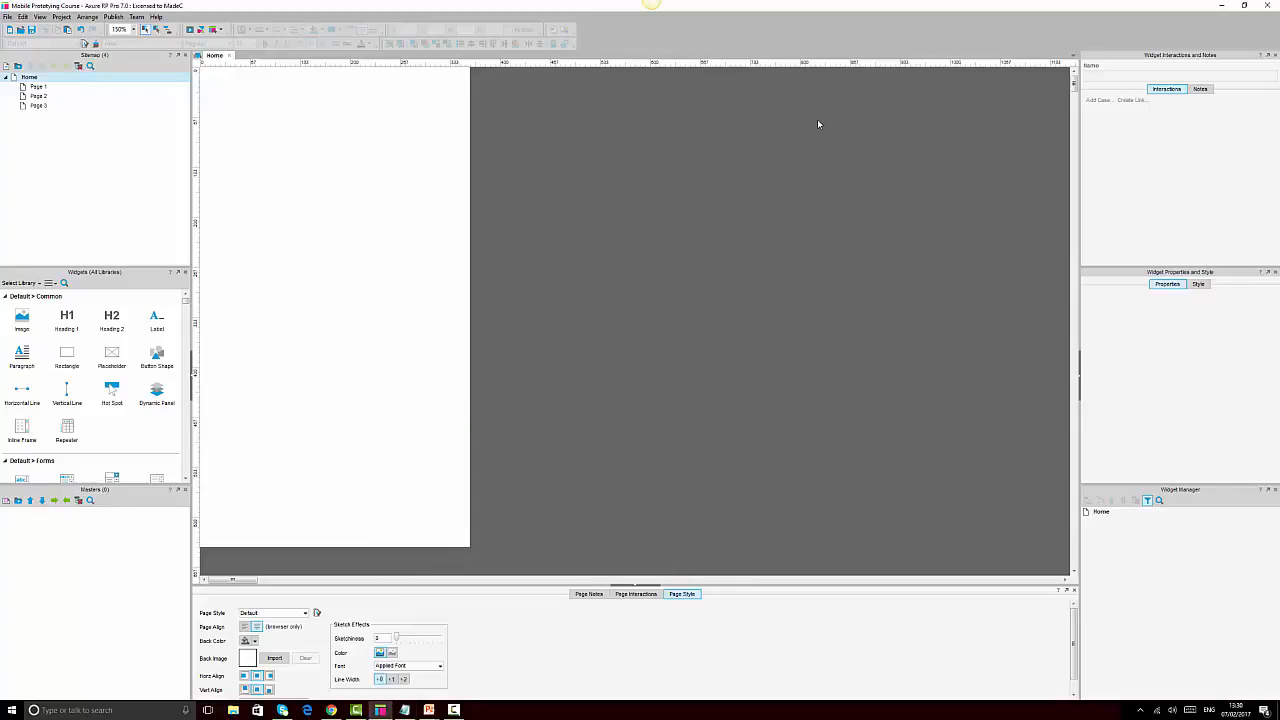
Rename the Home page to 'Splash Screen' in the sitemap
click(29, 78)
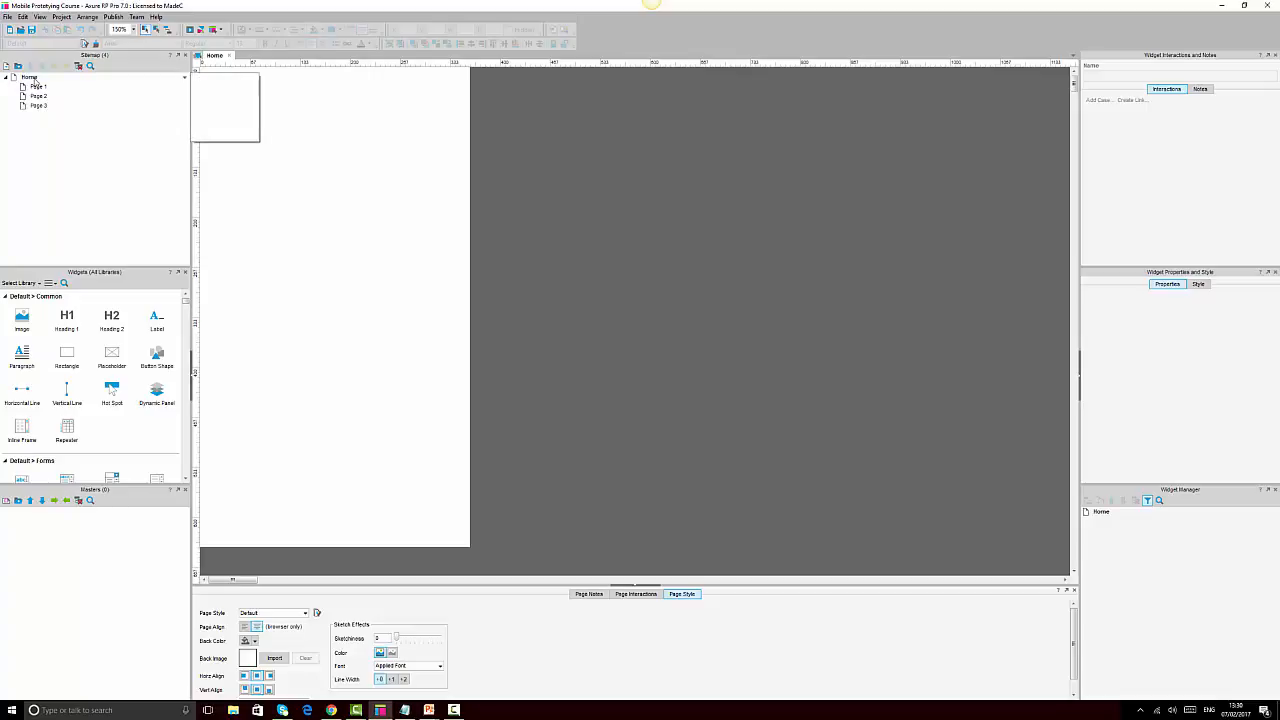
right_click(33, 79)
click(89, 121)
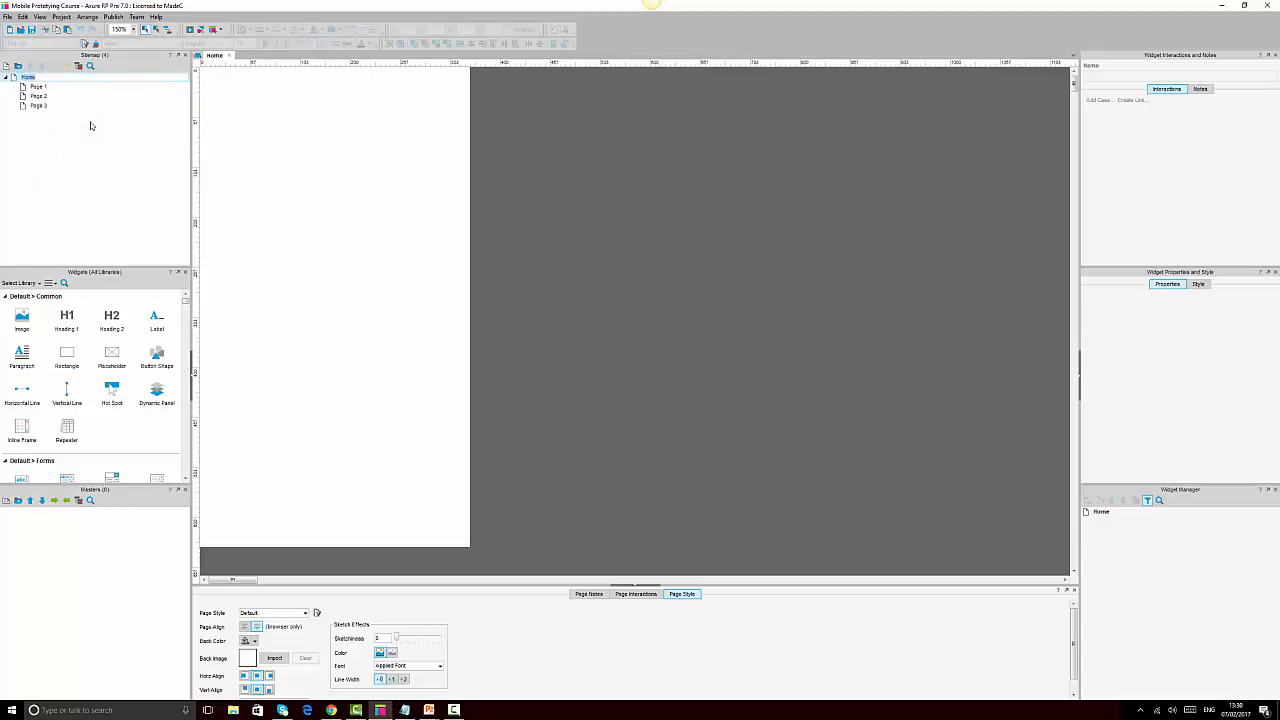
text(H)
text(plash Screen)
key(Return)
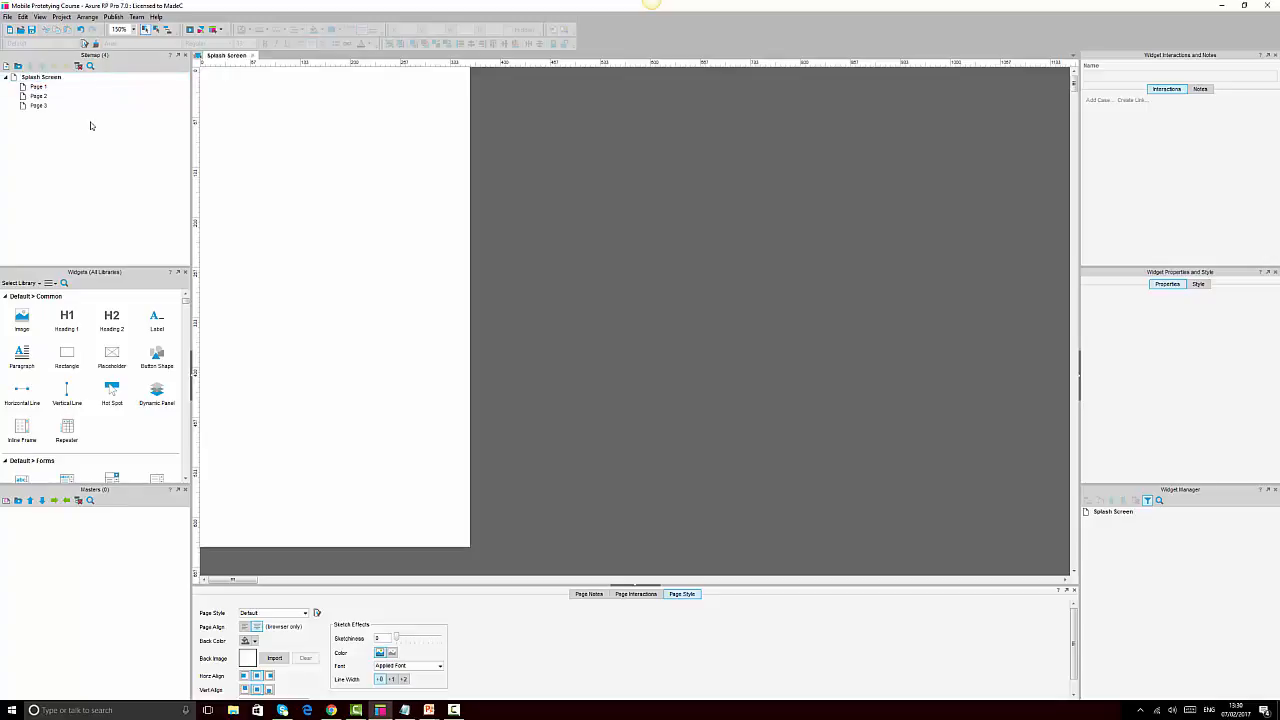
Delete Page 1, Page 2 and Page 3 from the sitemap
click(38, 88)
key(Delete)
key(Delete)
key(Delete)
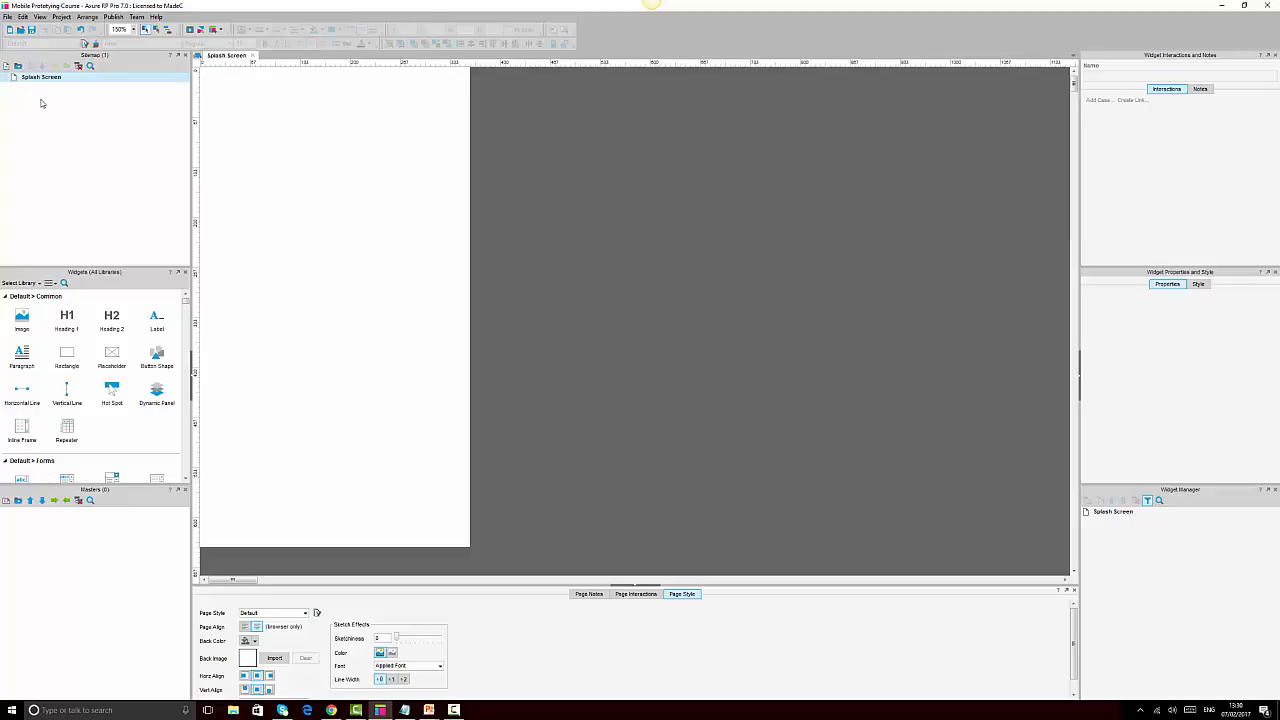
click(43, 105)
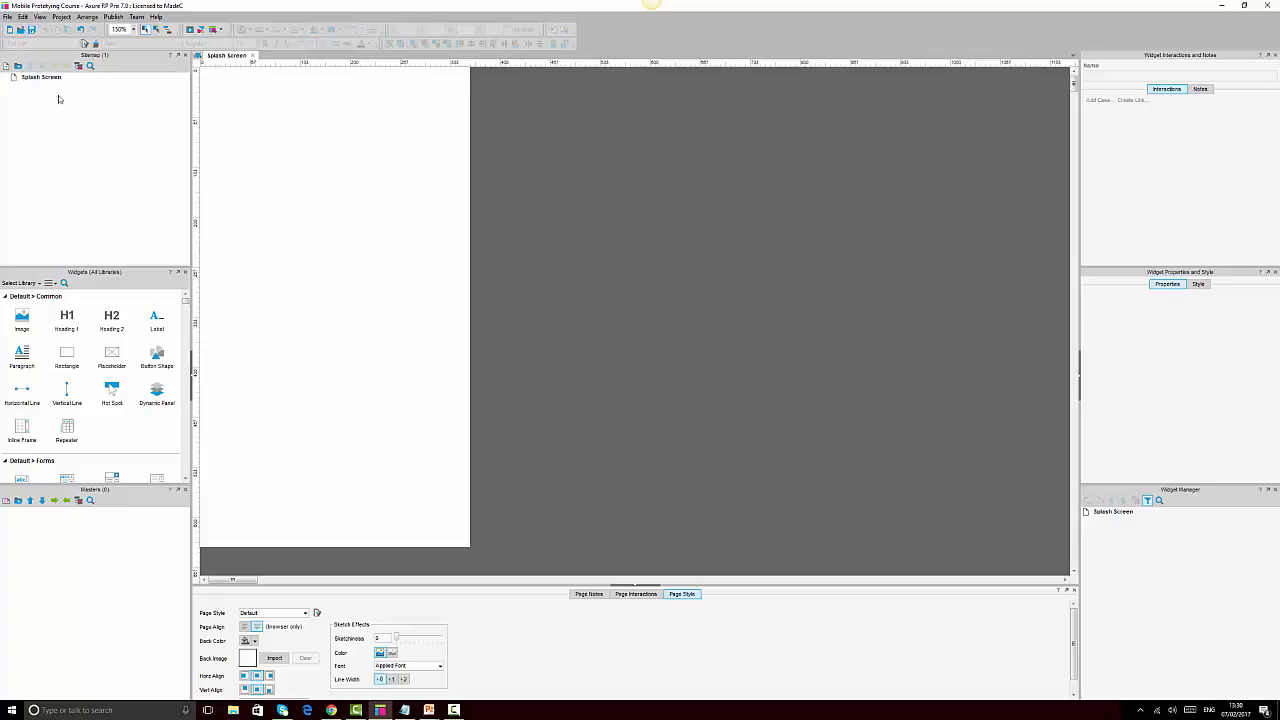
click(398, 207)
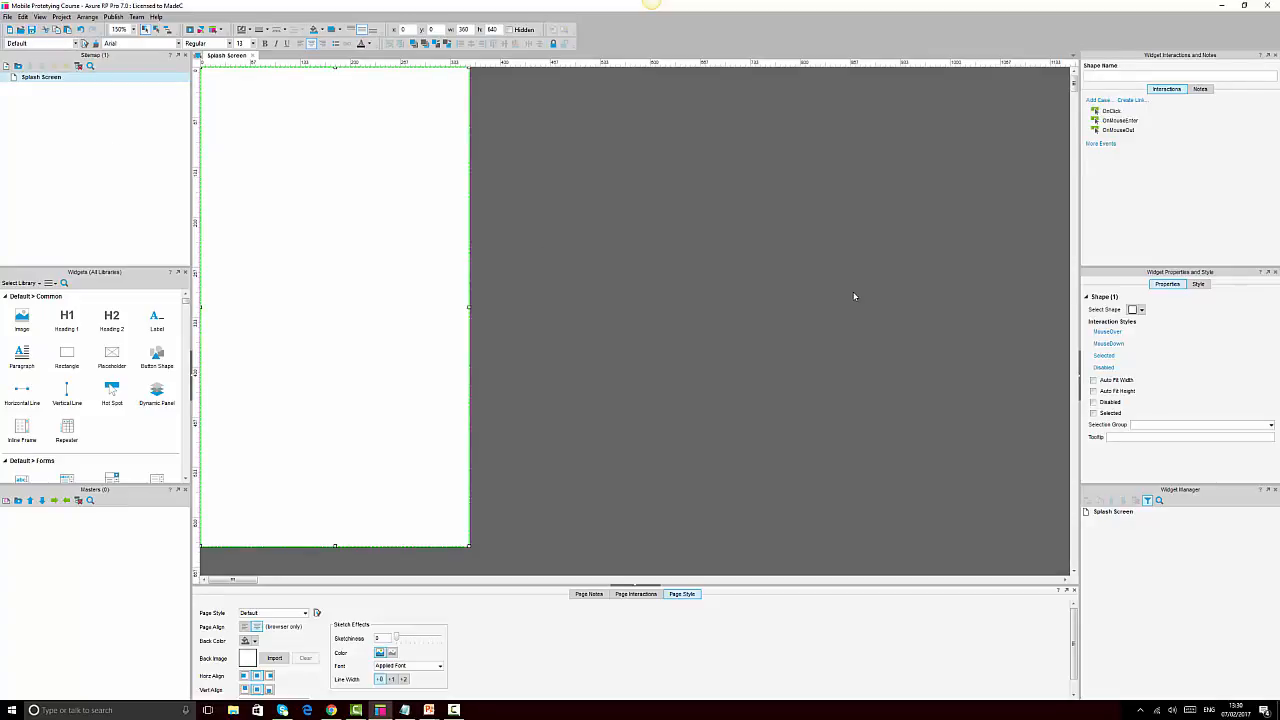
Reload the Chrome preview and close the outdated Home preview tab
click(331, 710)
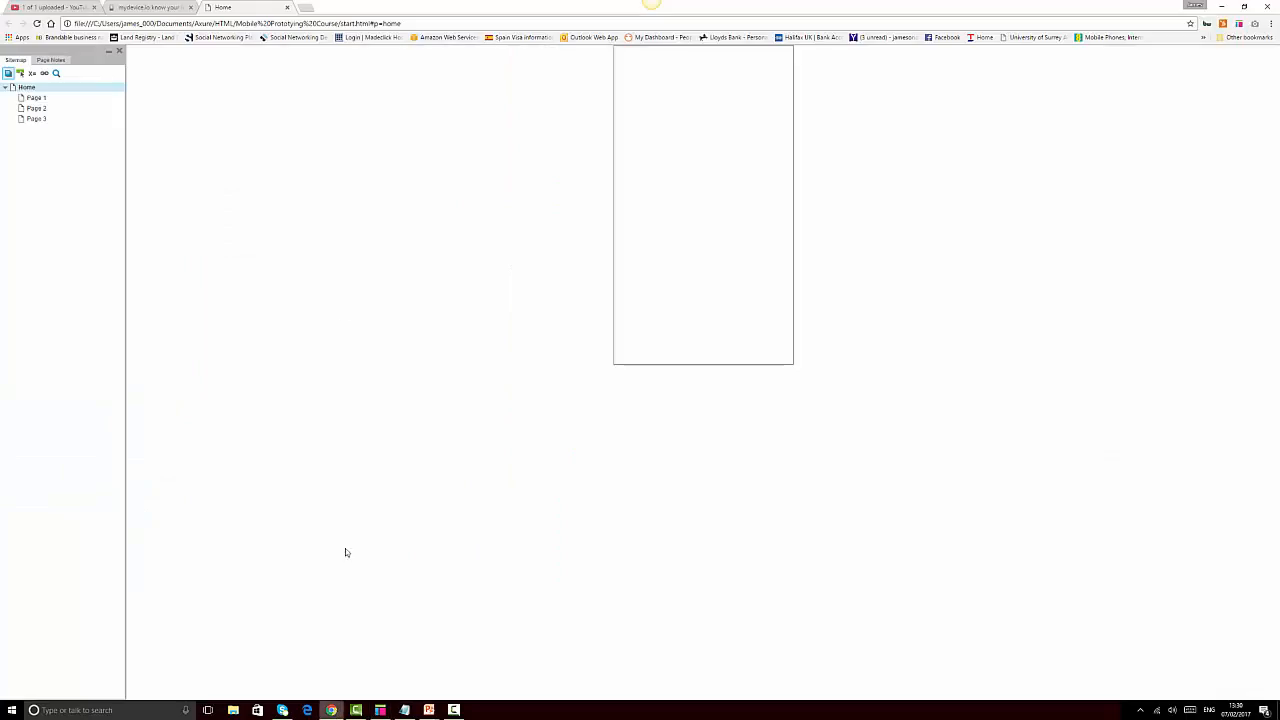
click(37, 23)
click(287, 8)
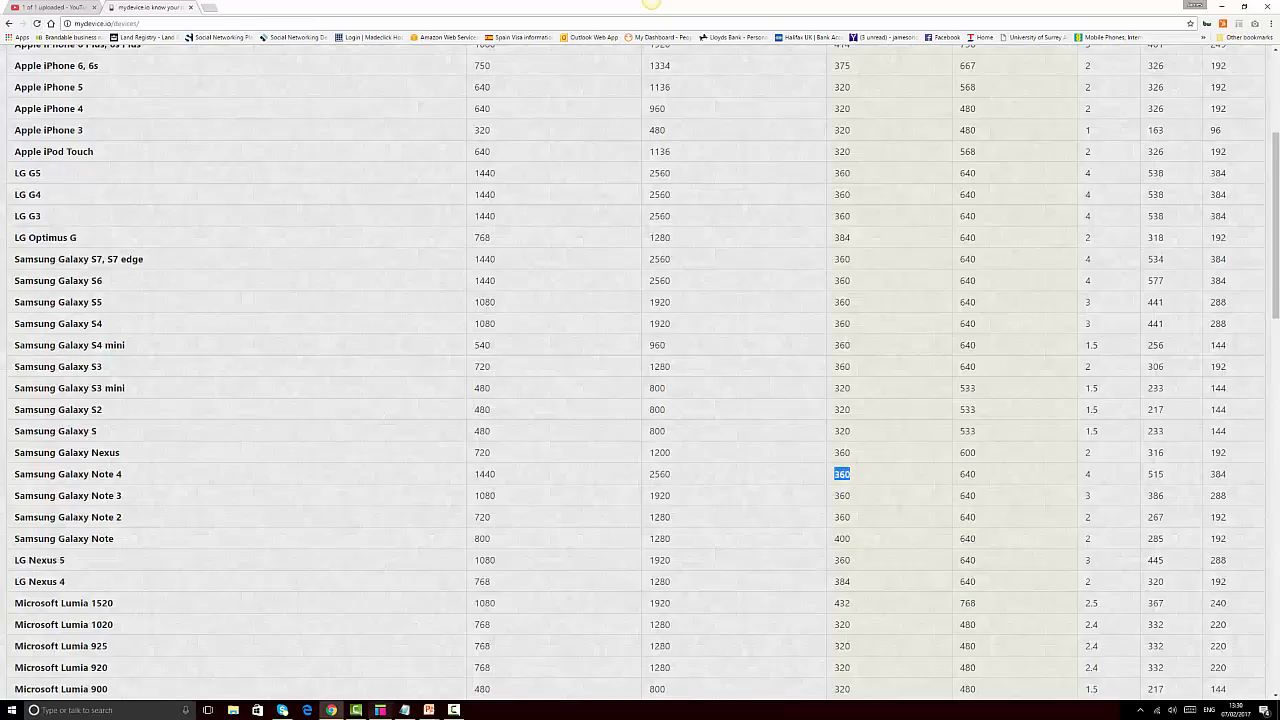
click(380, 710)
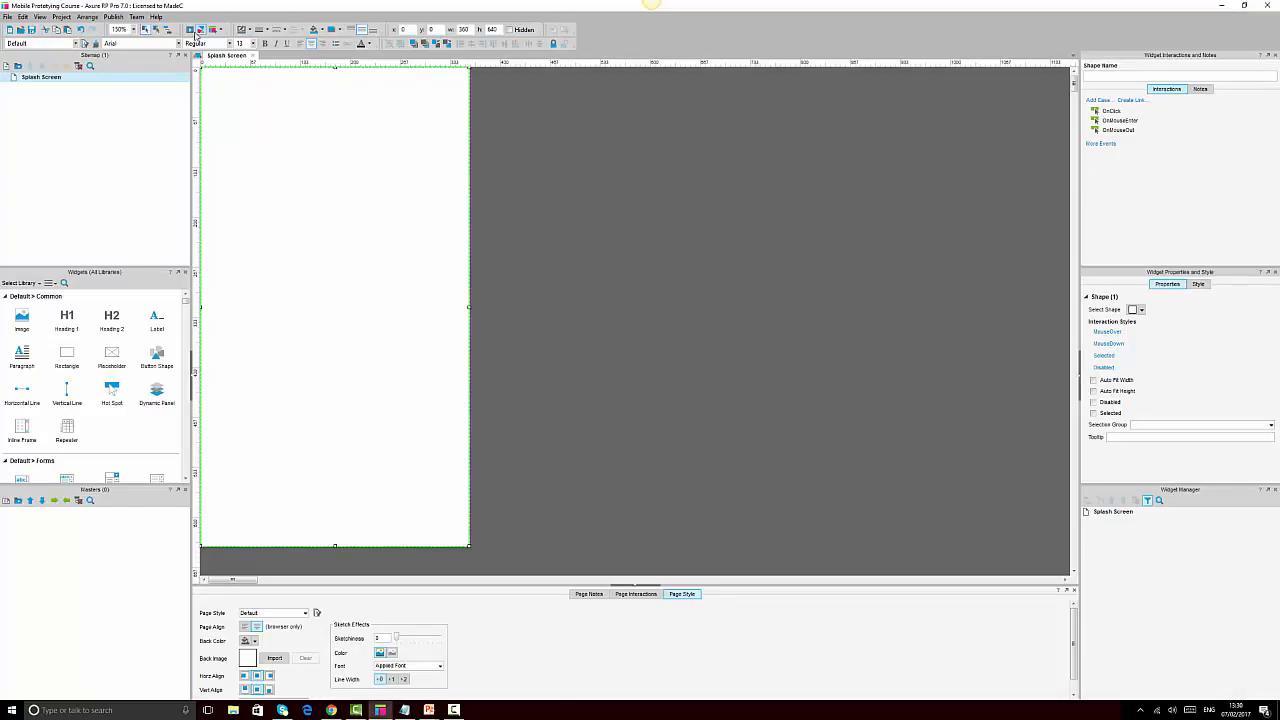
Open the Splash Screen prototype preview in a new Chrome tab and close Edge
click(191, 31)
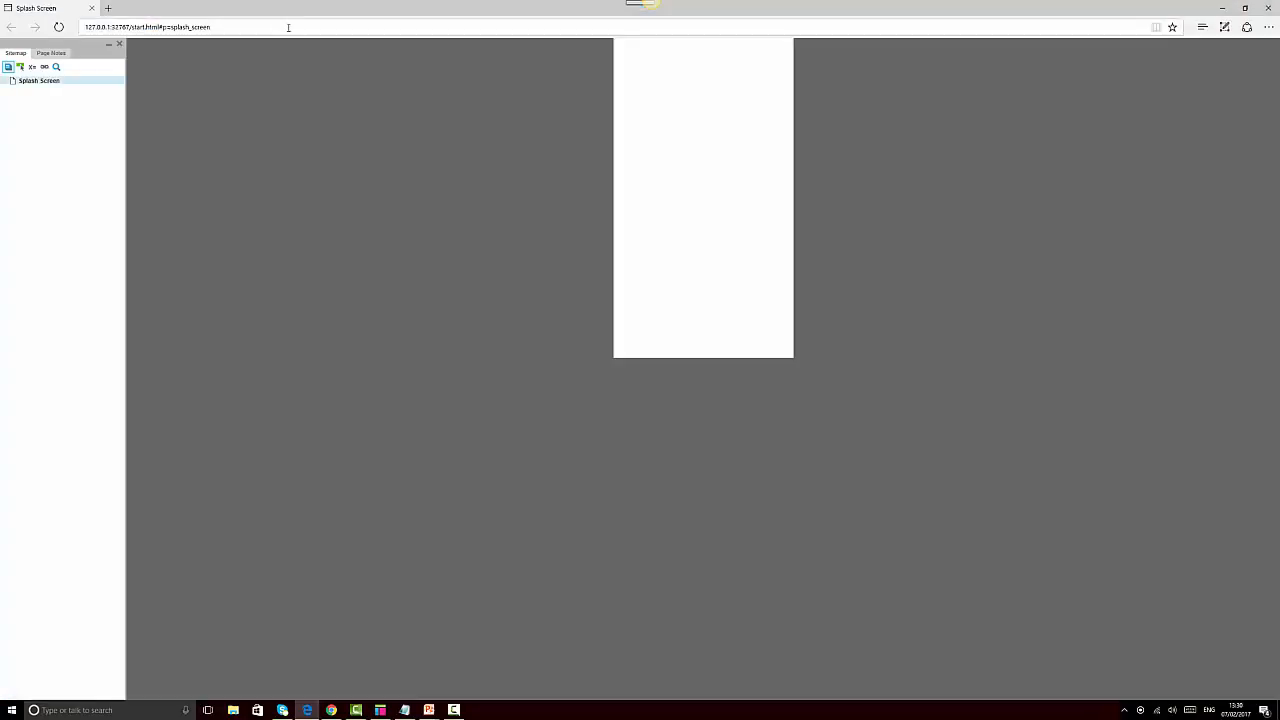
click(285, 30)
key(ctrl+c)
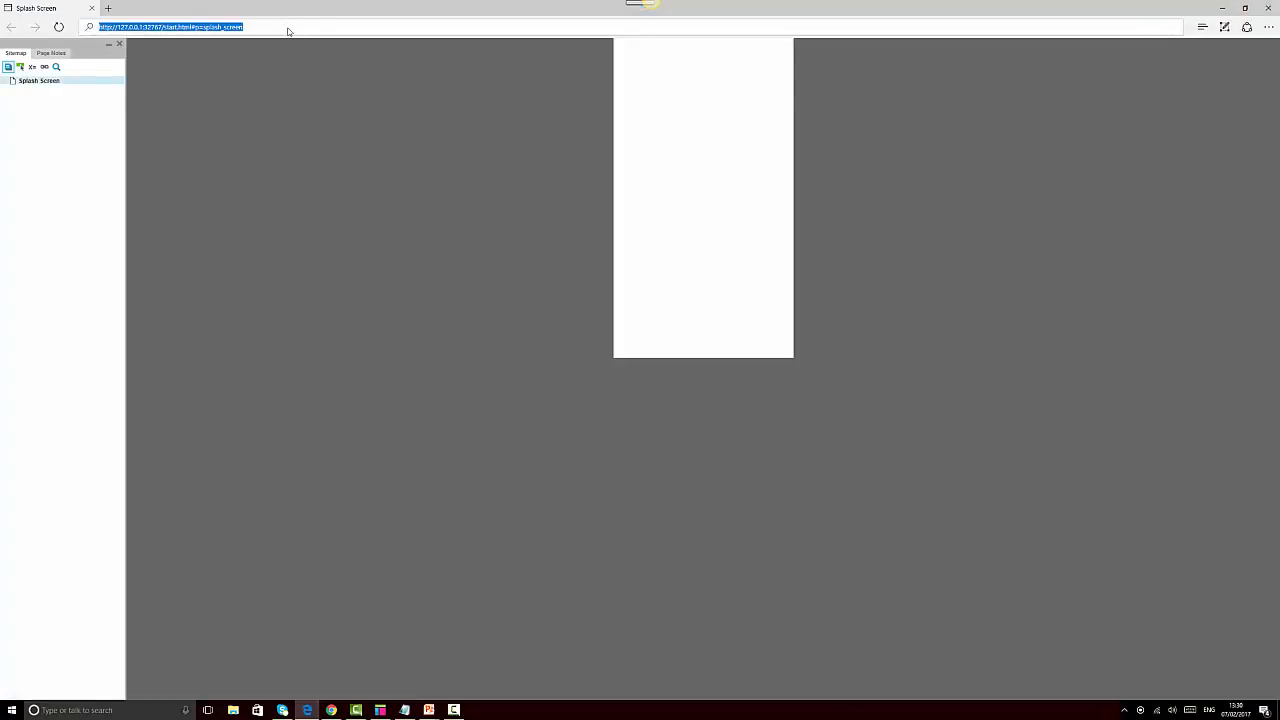
click(331, 710)
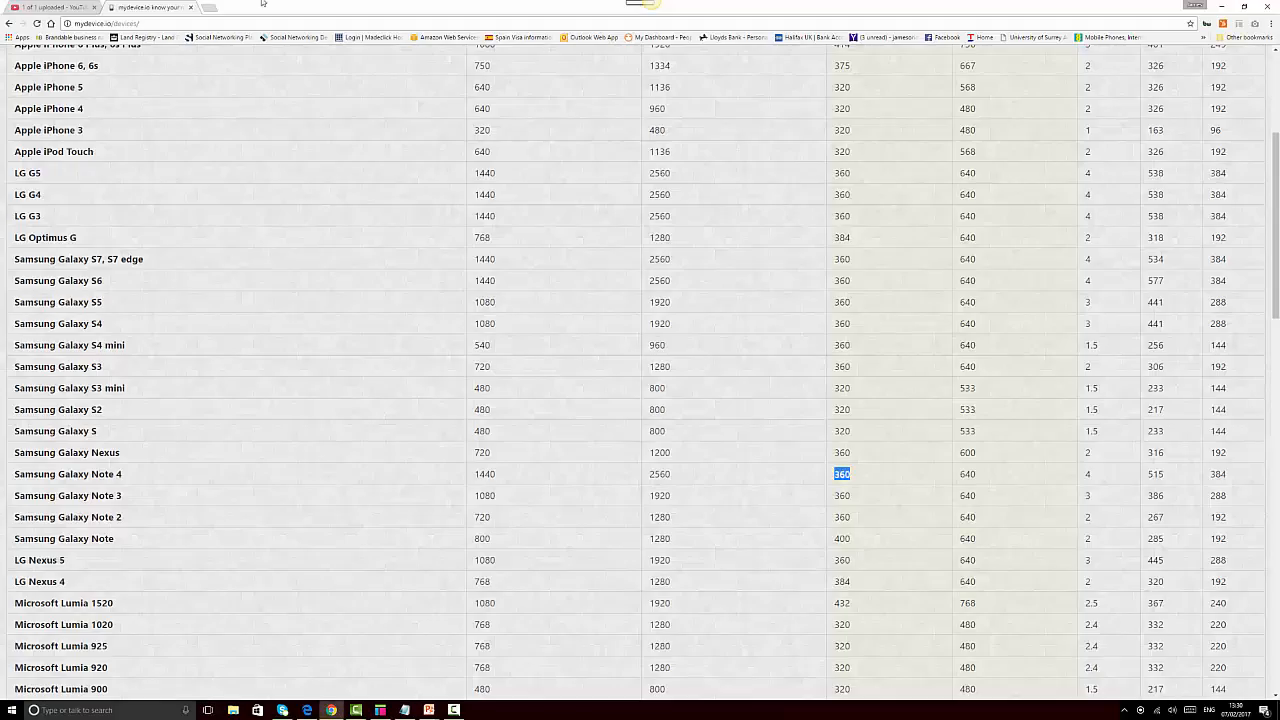
click(207, 8)
key(ctrl+v)
key(Return)
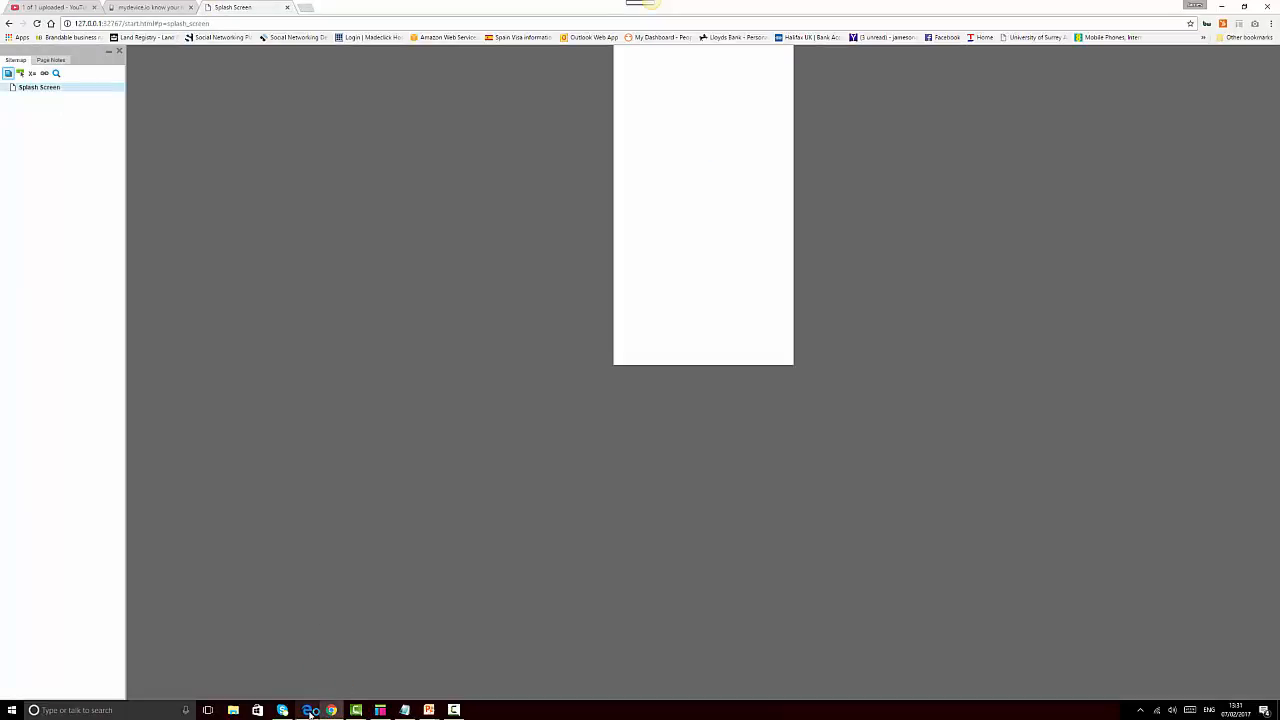
click(307, 708)
click(1270, 7)
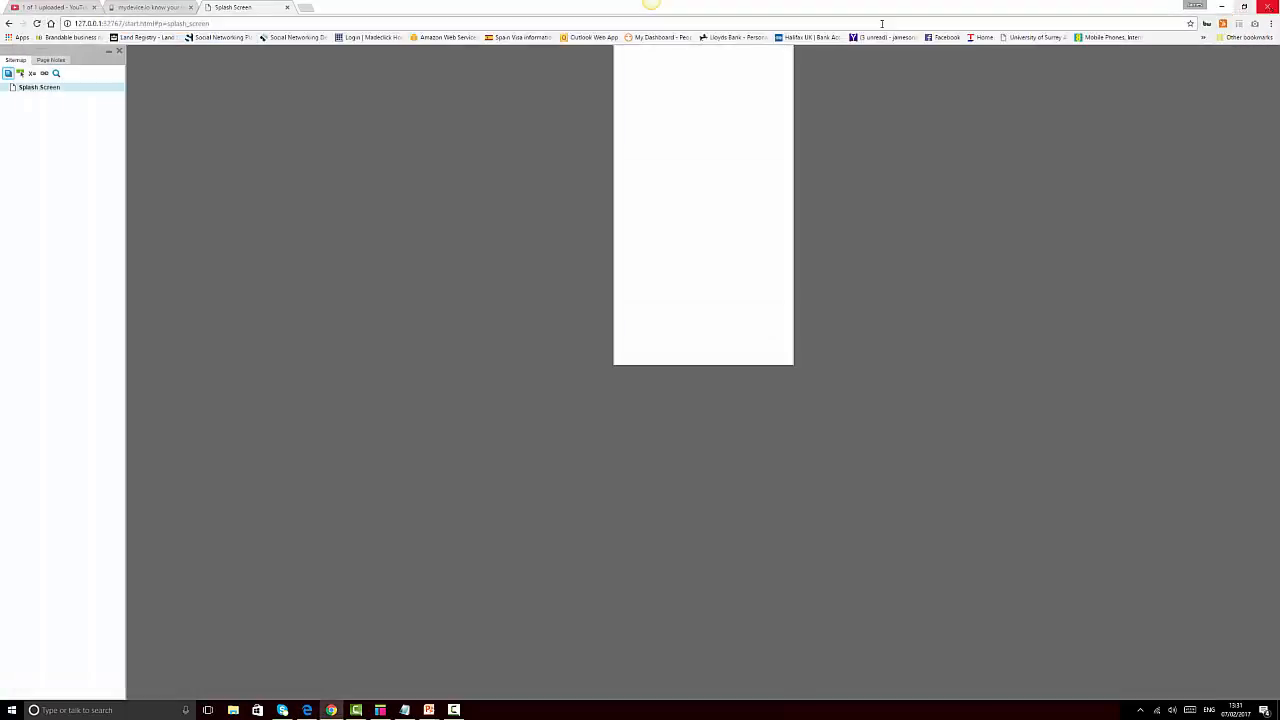
Zoom the Chrome preview to 175%, cancel the Save As dialog, and return to Axure
click(1270, 23)
click(1242, 118)
click(1242, 118)
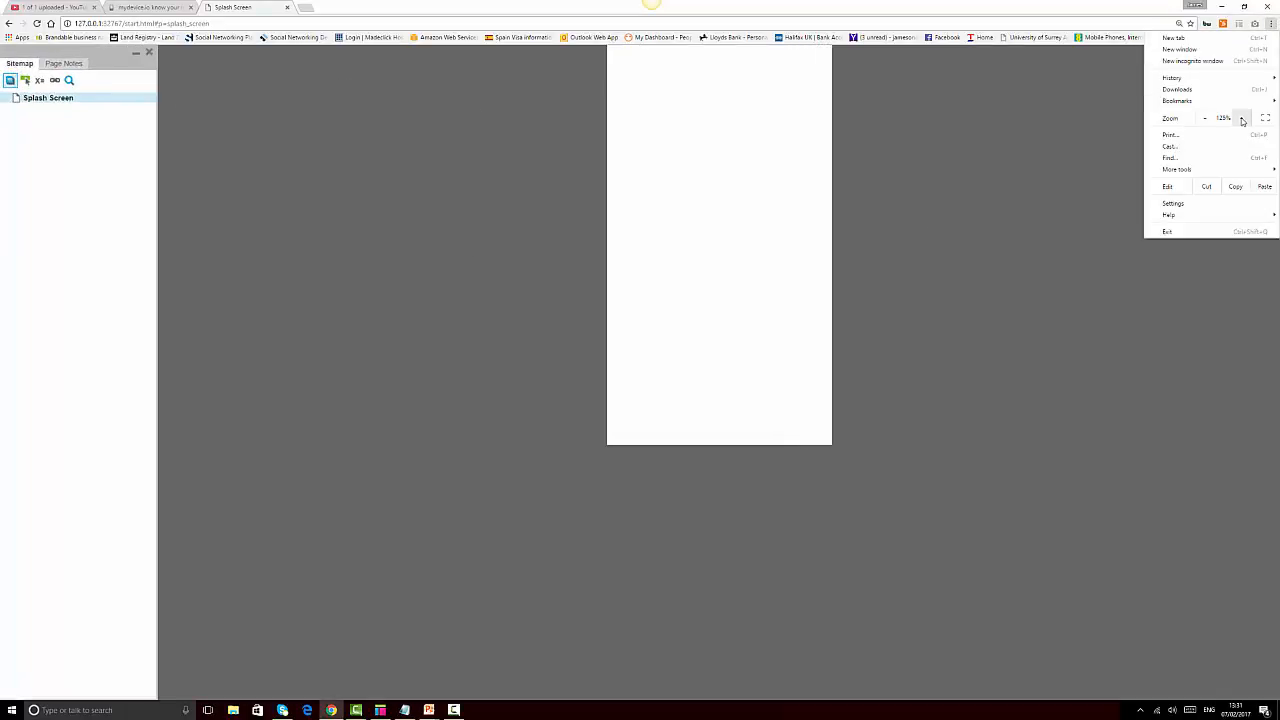
click(1242, 118)
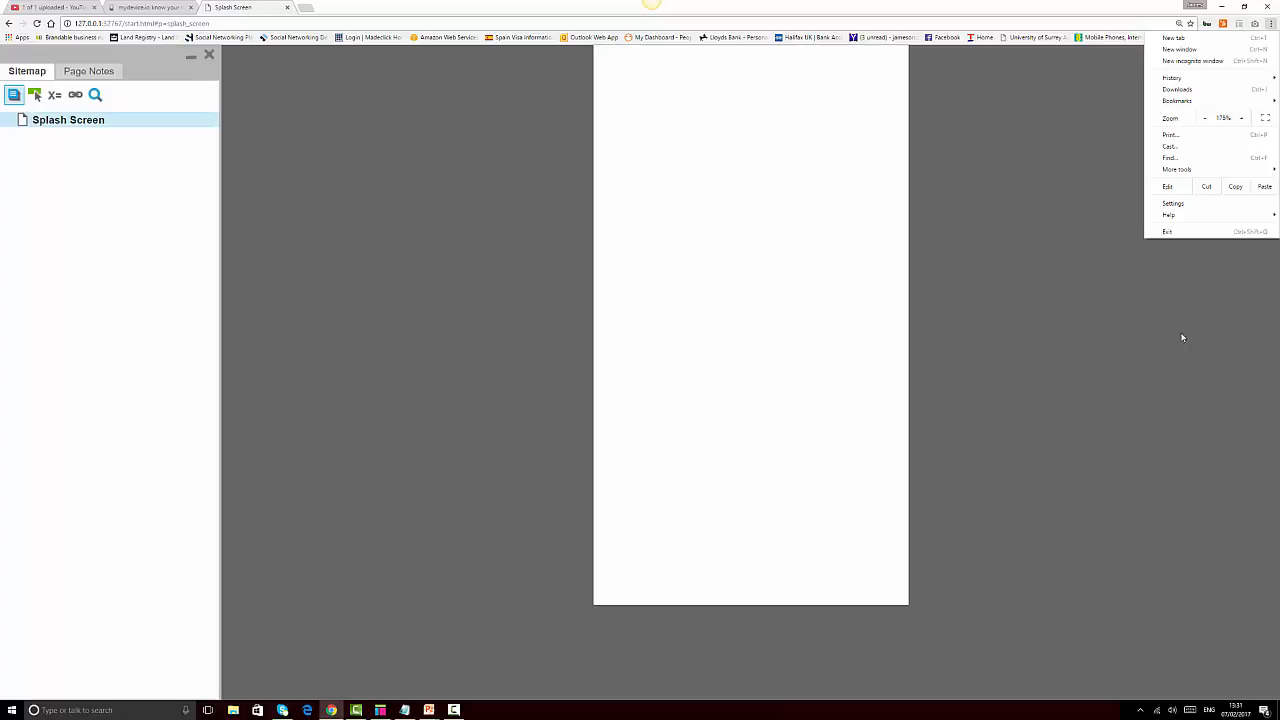
click(1179, 350)
key(ctrl+s)
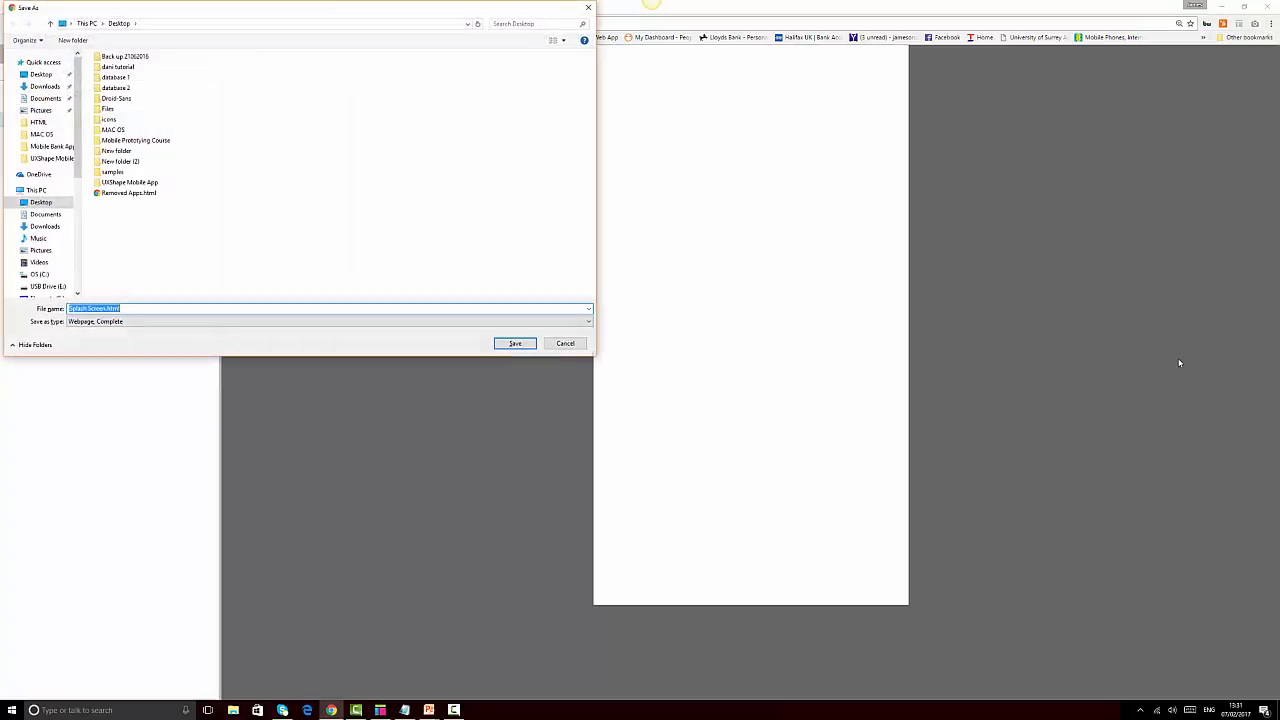
click(563, 343)
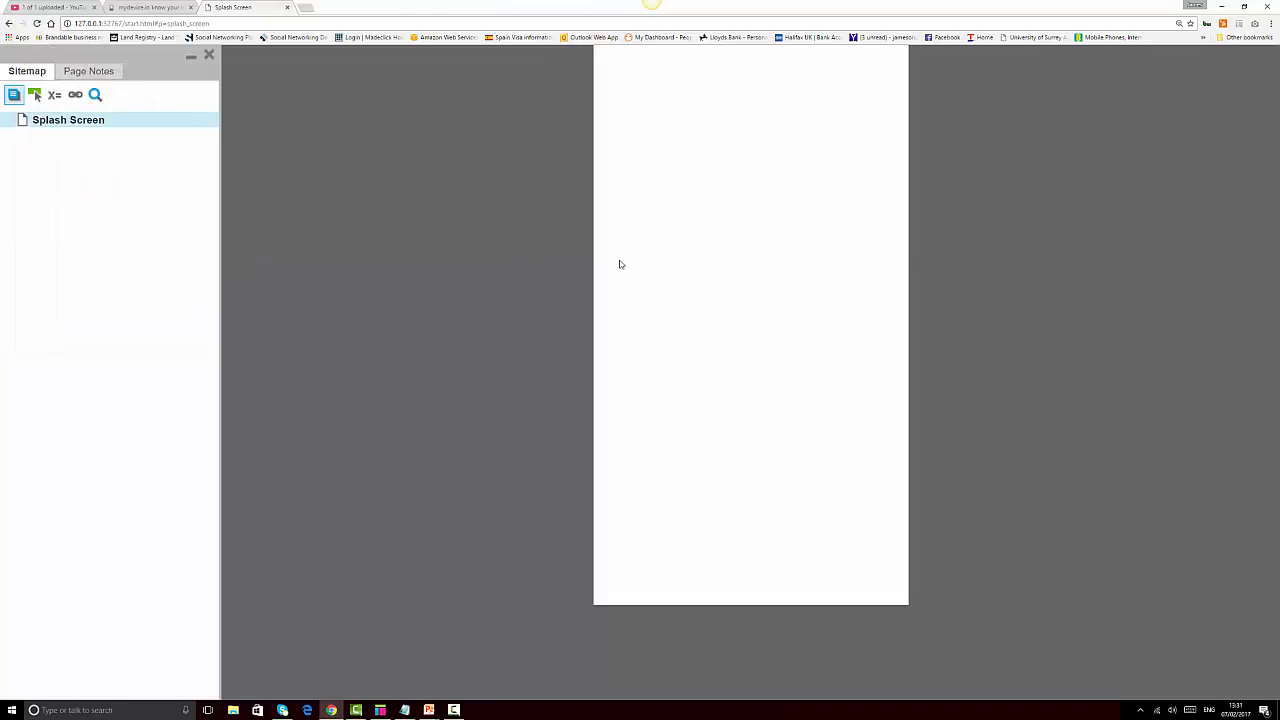
click(380, 710)
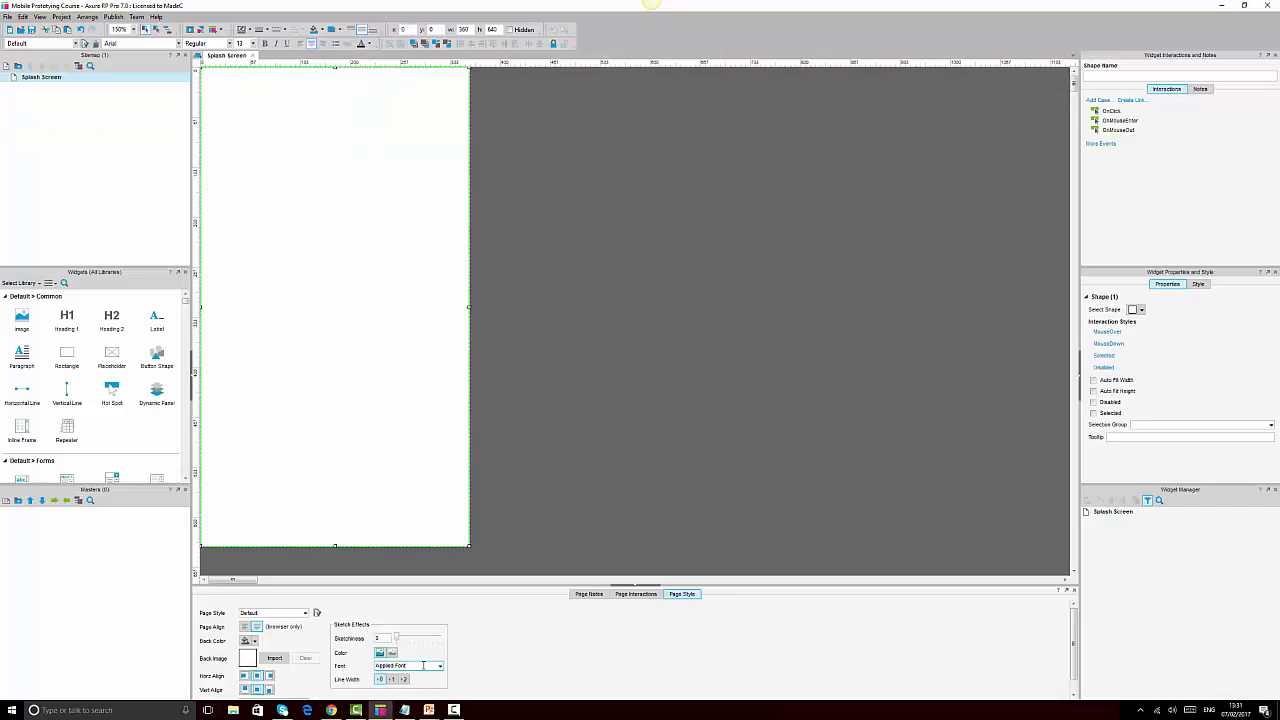
click(719, 296)
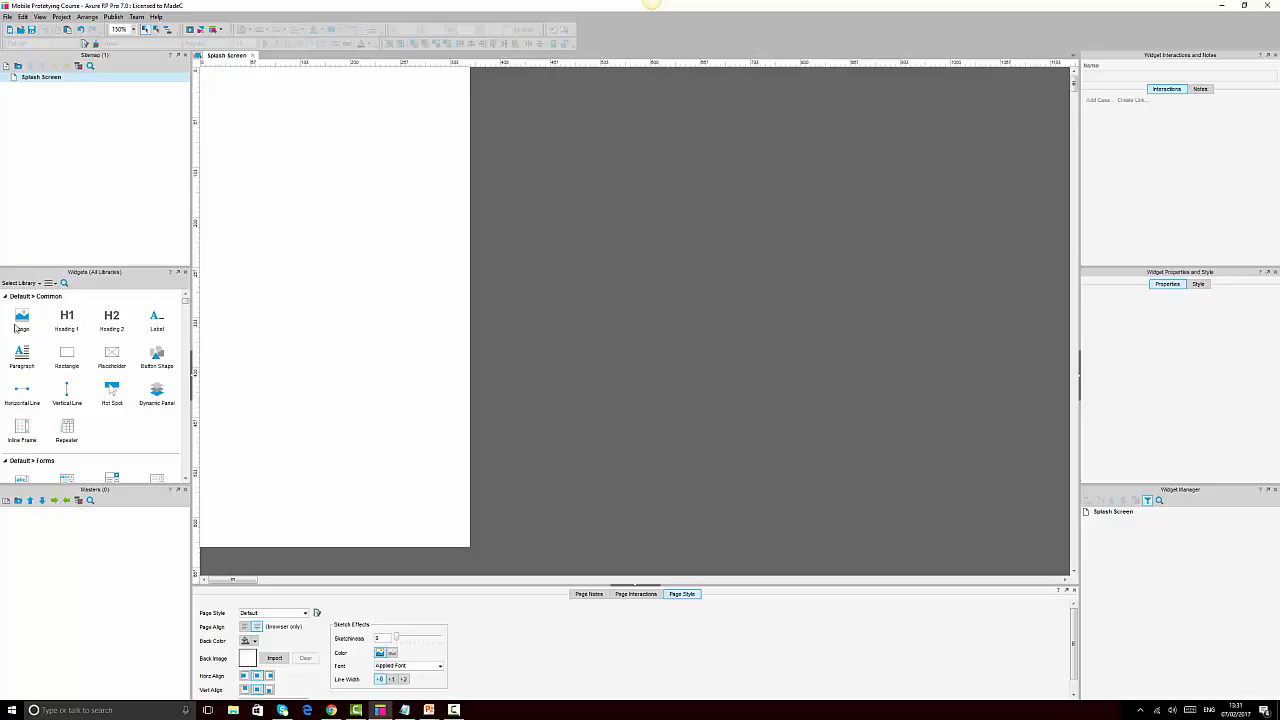
drag(21, 318, 316, 241)
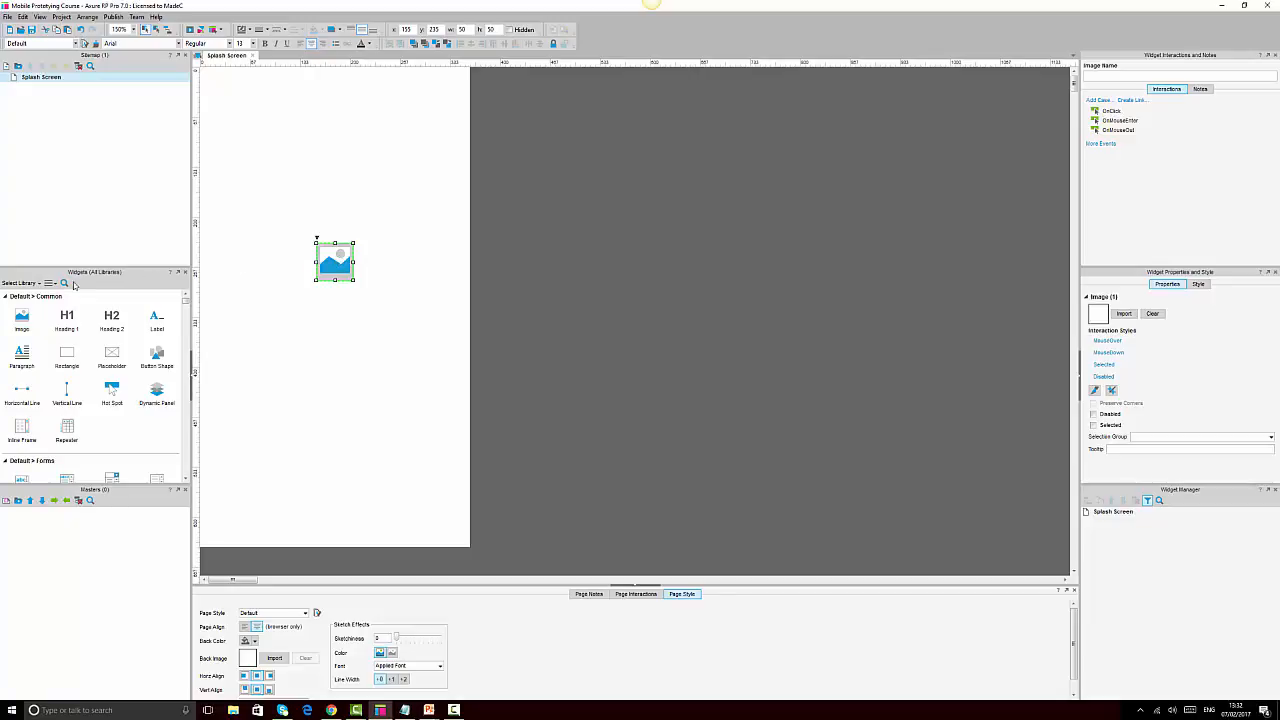
key(Delete)
drag(110, 361, 262, 233)
drag(409, 306, 346, 272)
key(Delete)
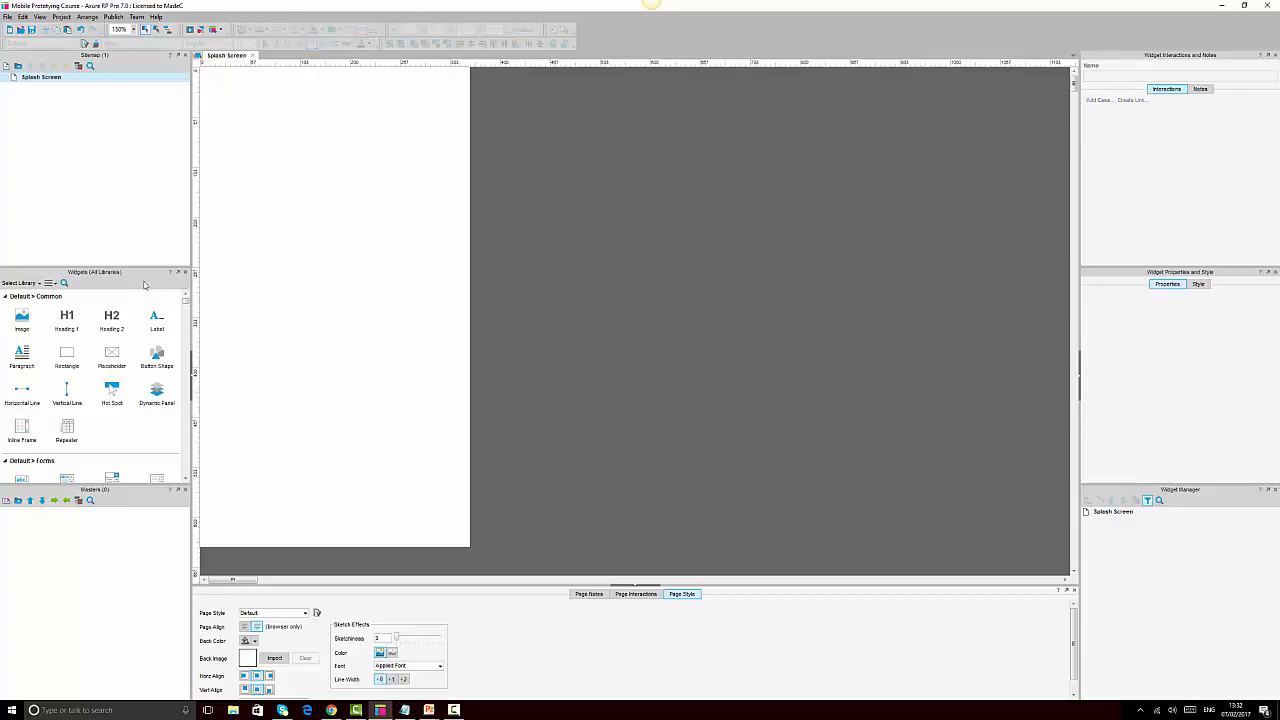
Place a Heading 2 reading 'My Axure Shop' on the Splash Screen page and nudge it into position
drag(111, 320, 300, 243)
double_click(321, 257)
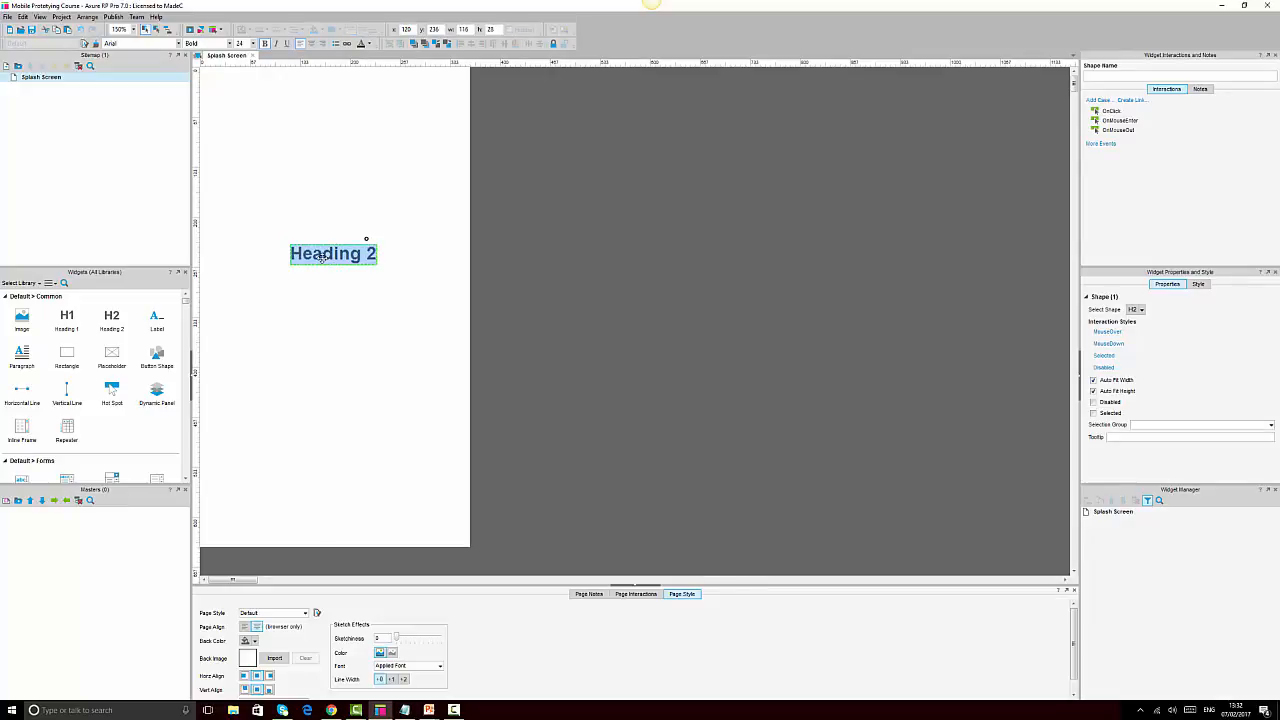
text(My)
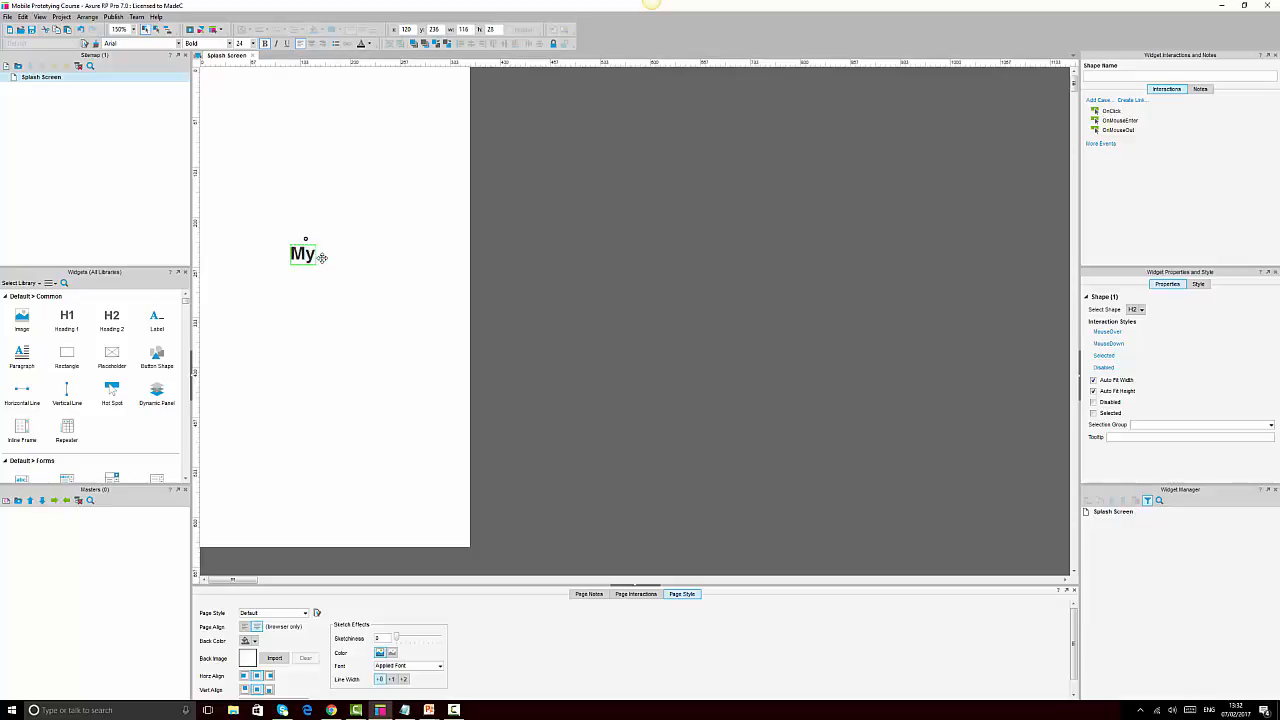
text(Axure Shop)
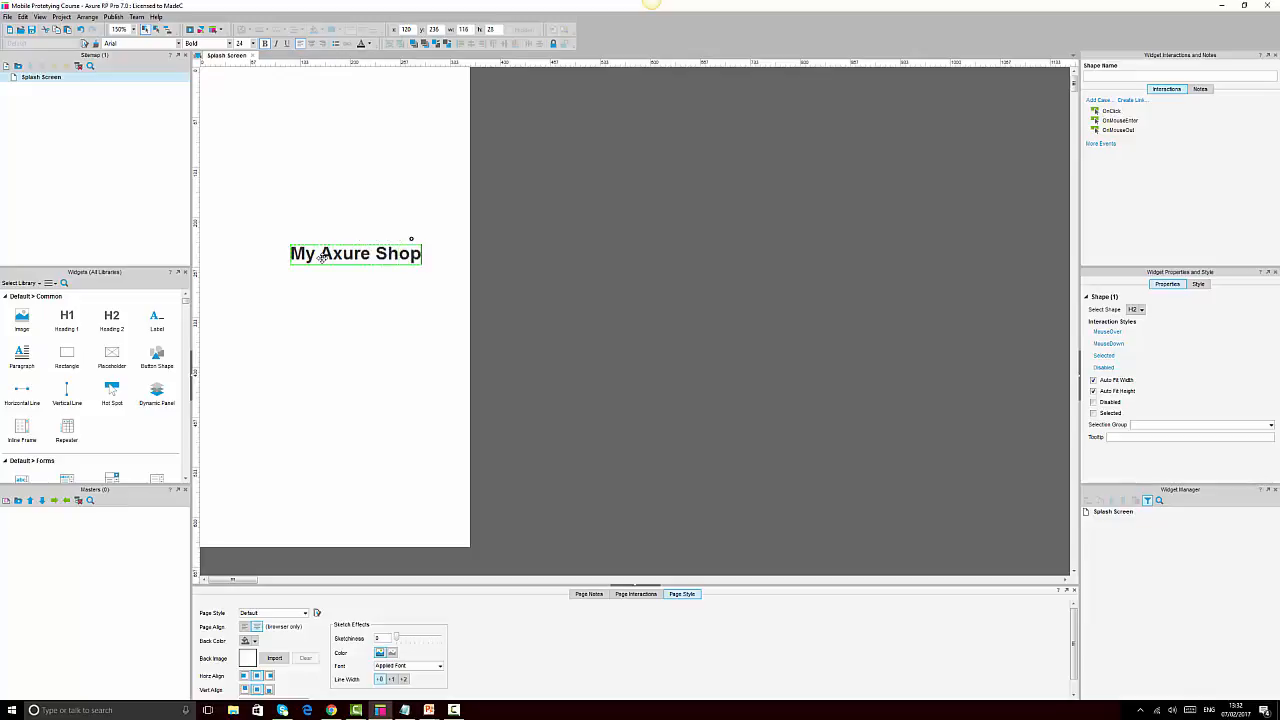
click(720, 352)
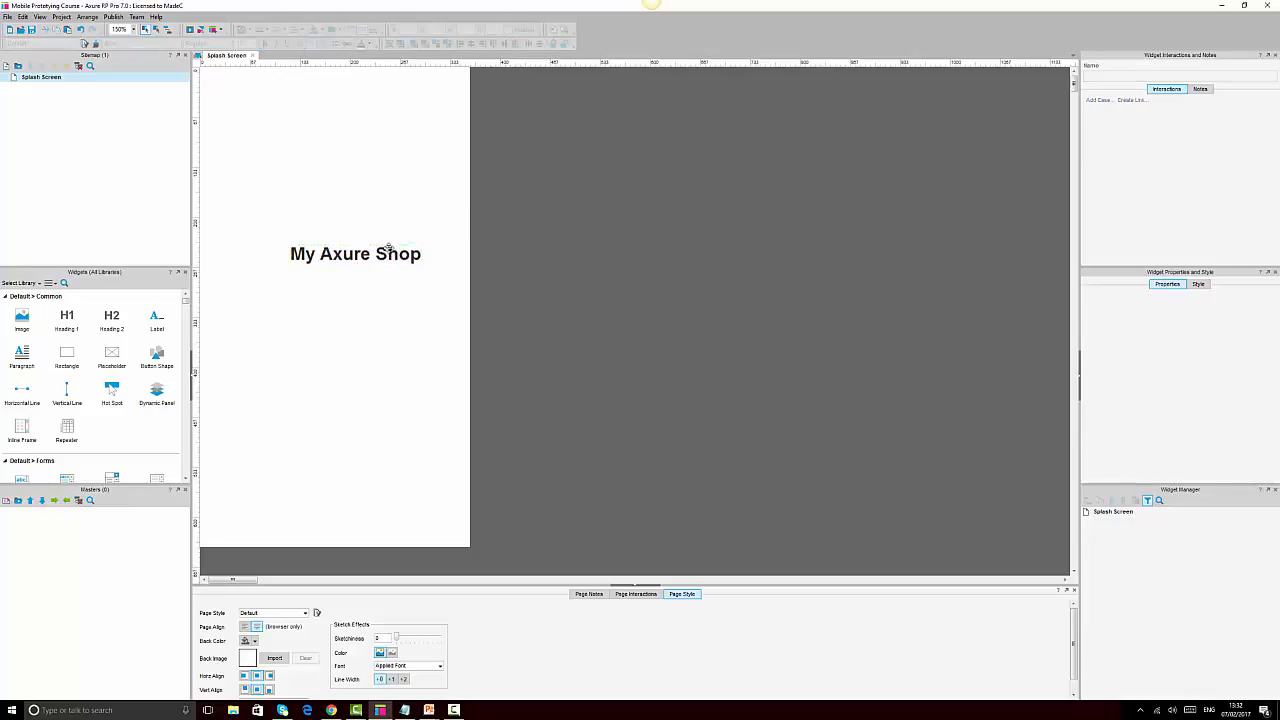
drag(386, 250, 369, 266)
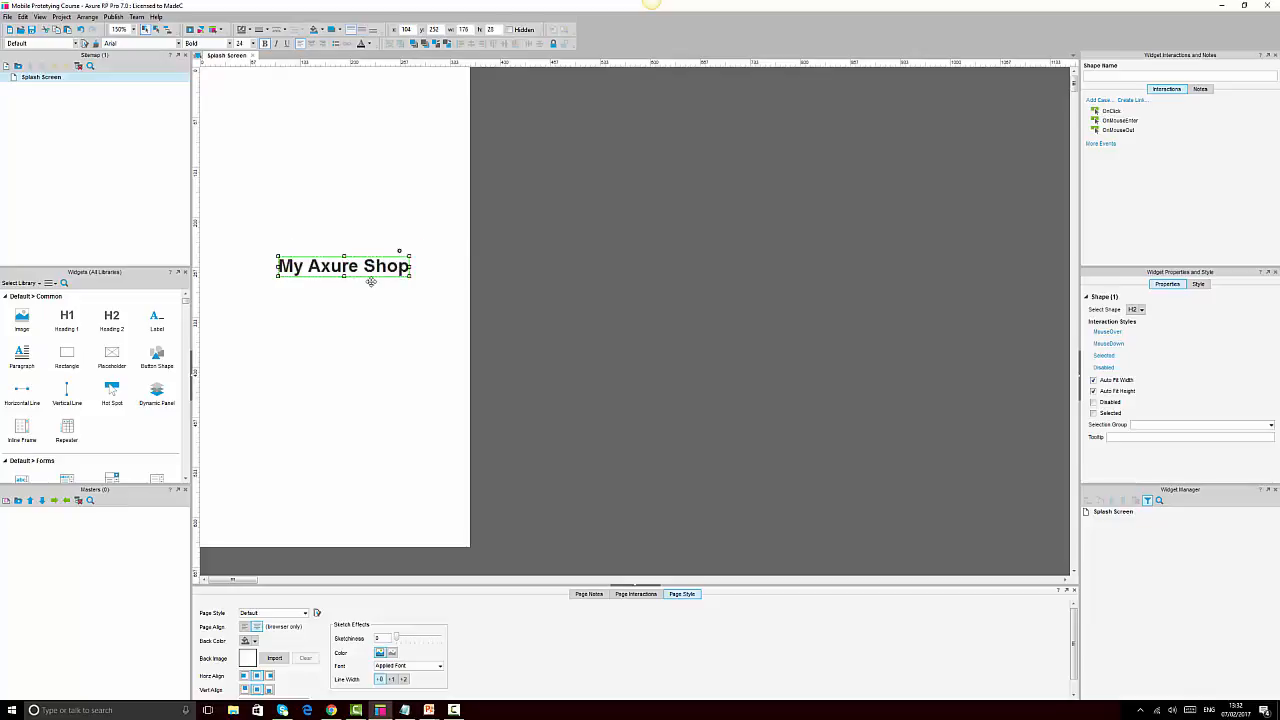
Set the heading's font to Droid Sans in black
click(178, 46)
scroll(125, 155, down, 5)
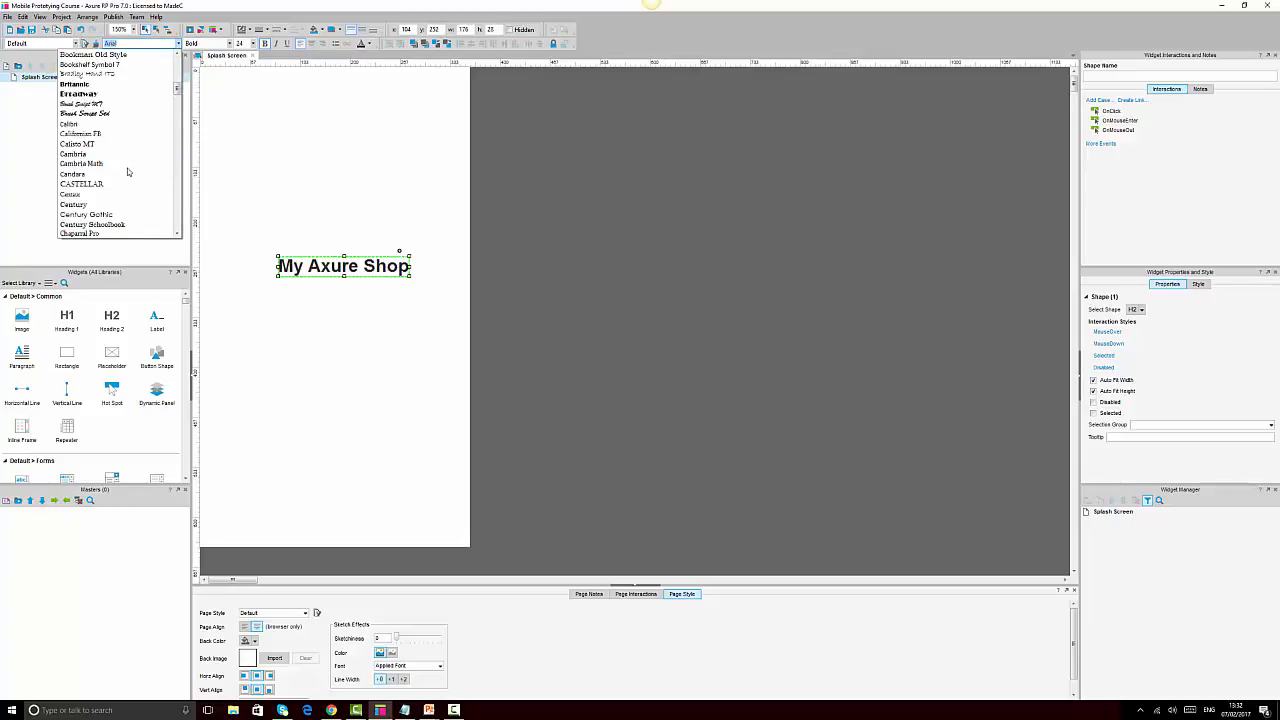
scroll(127, 172, down, 4)
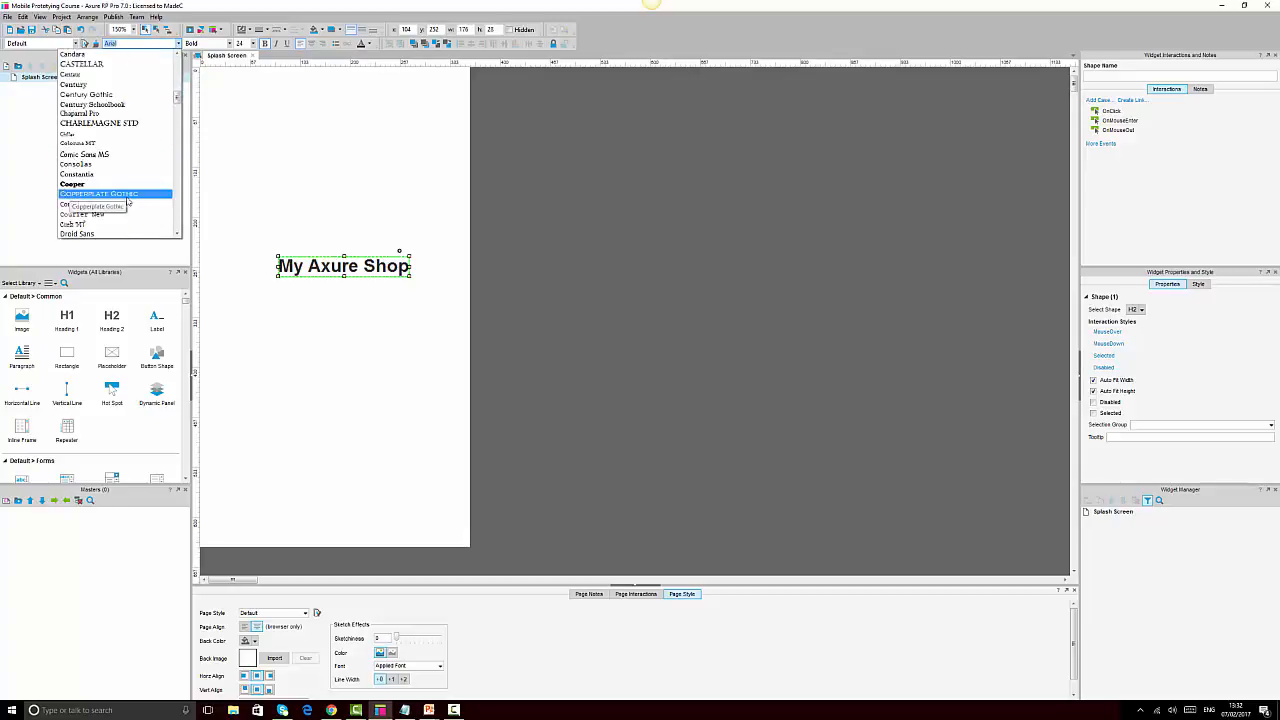
scroll(115, 185, down, 2)
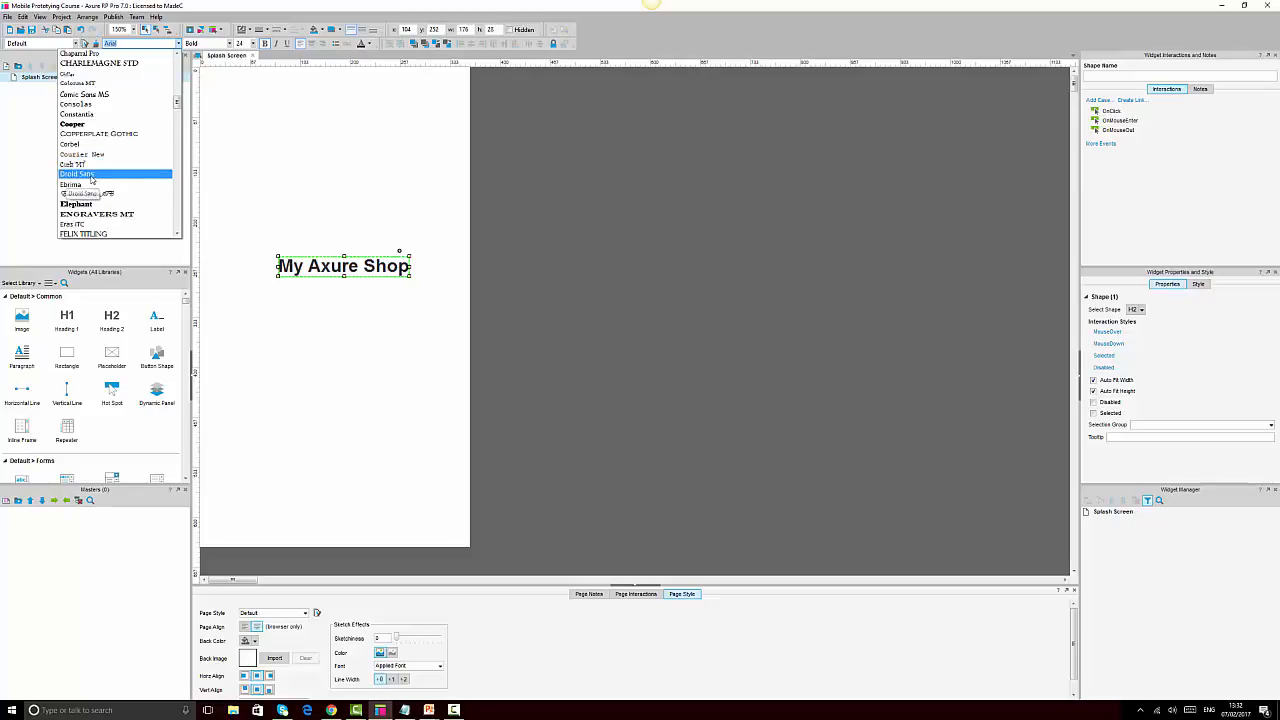
click(96, 176)
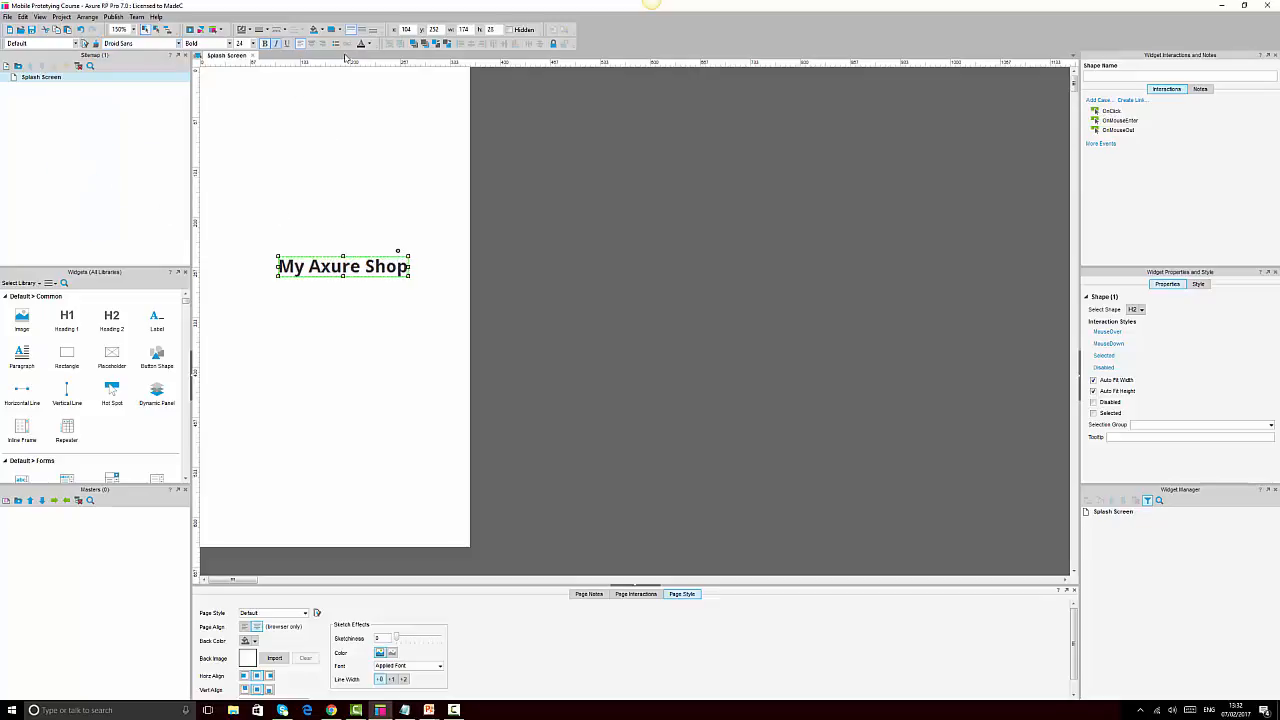
click(368, 44)
click(363, 72)
Make the heading box taller and centre its text vertically and horizontally
click(718, 336)
click(374, 280)
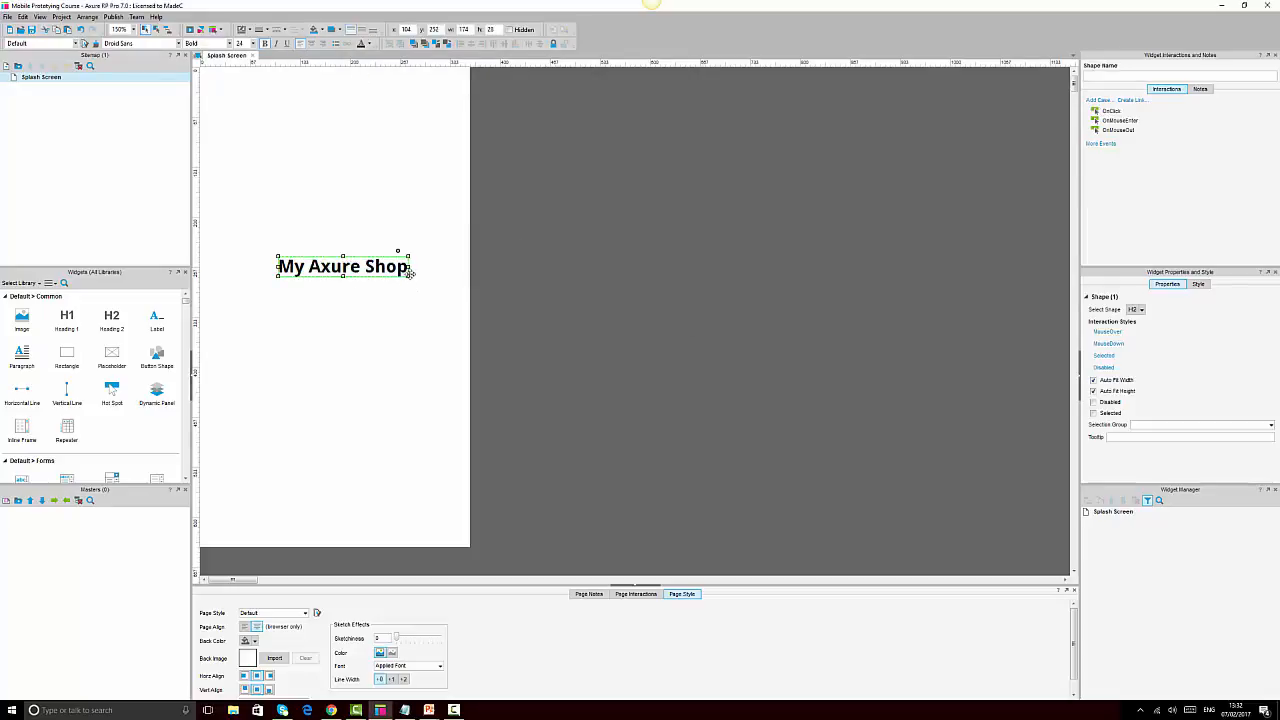
drag(409, 281, 418, 299)
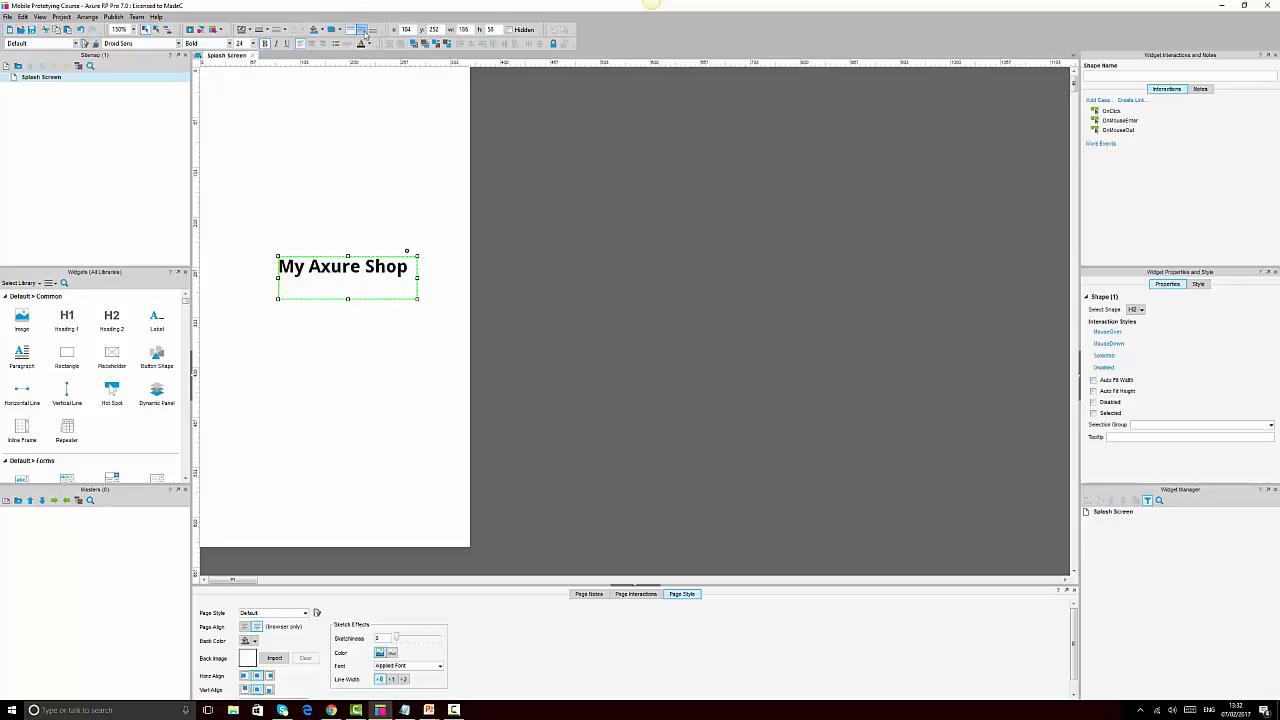
click(362, 31)
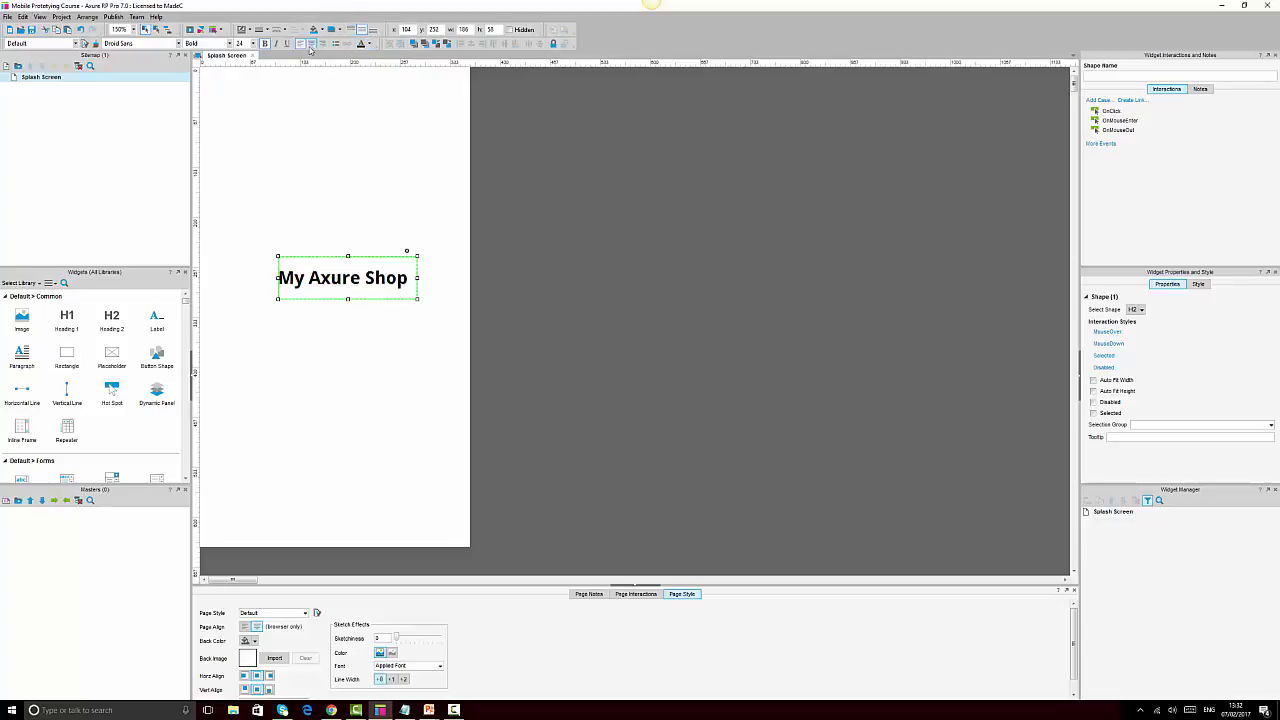
click(311, 44)
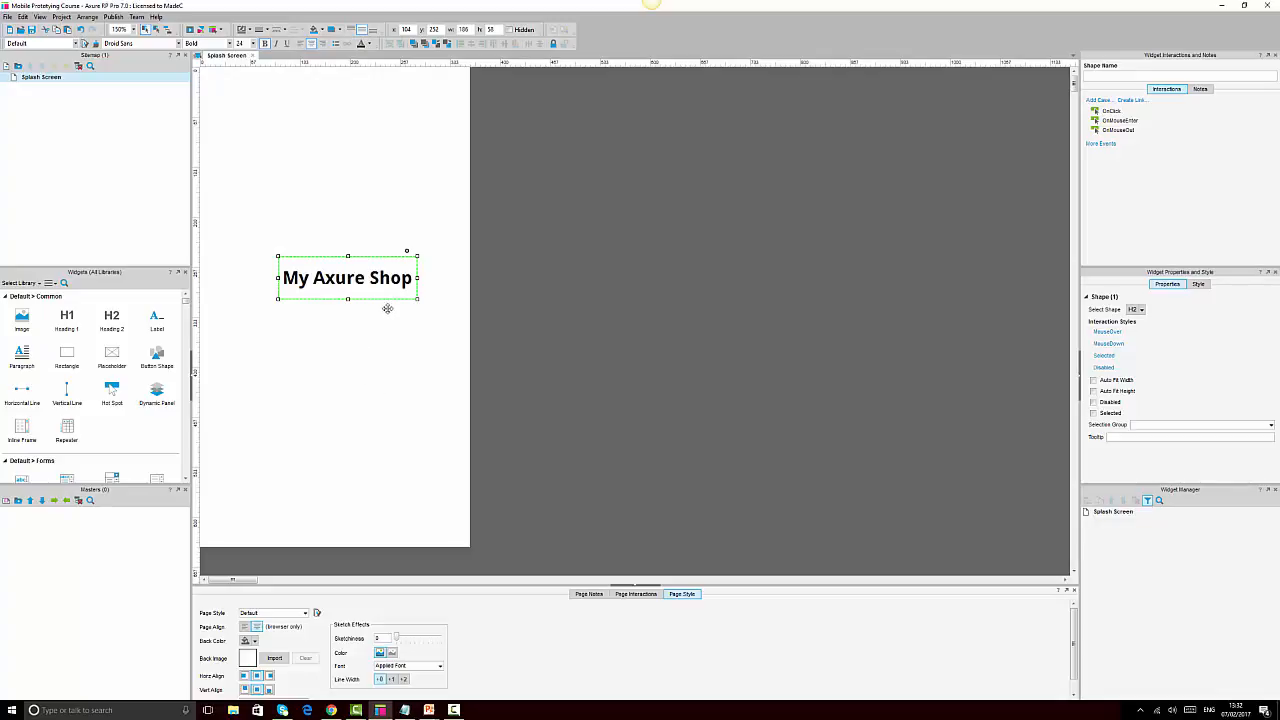
click(270, 307)
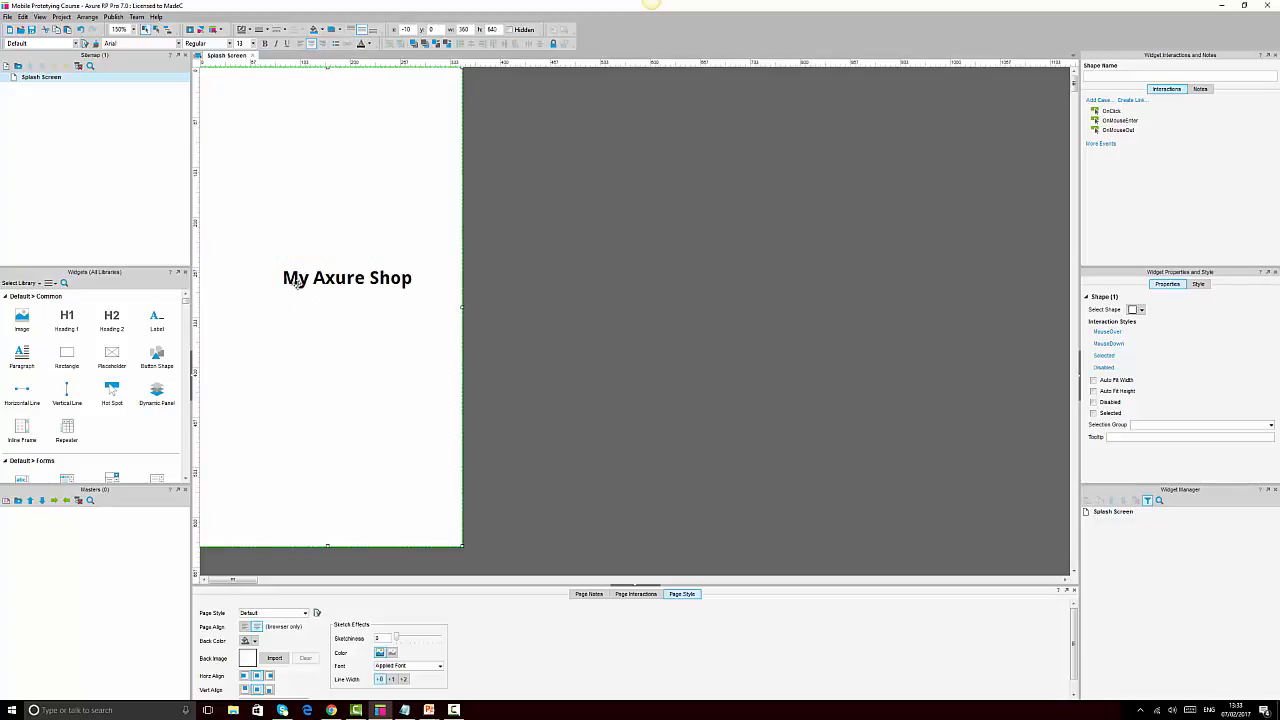
Undo the accidental background shift and enlarge the heading box leftward
key(ctrl+z)
click(302, 278)
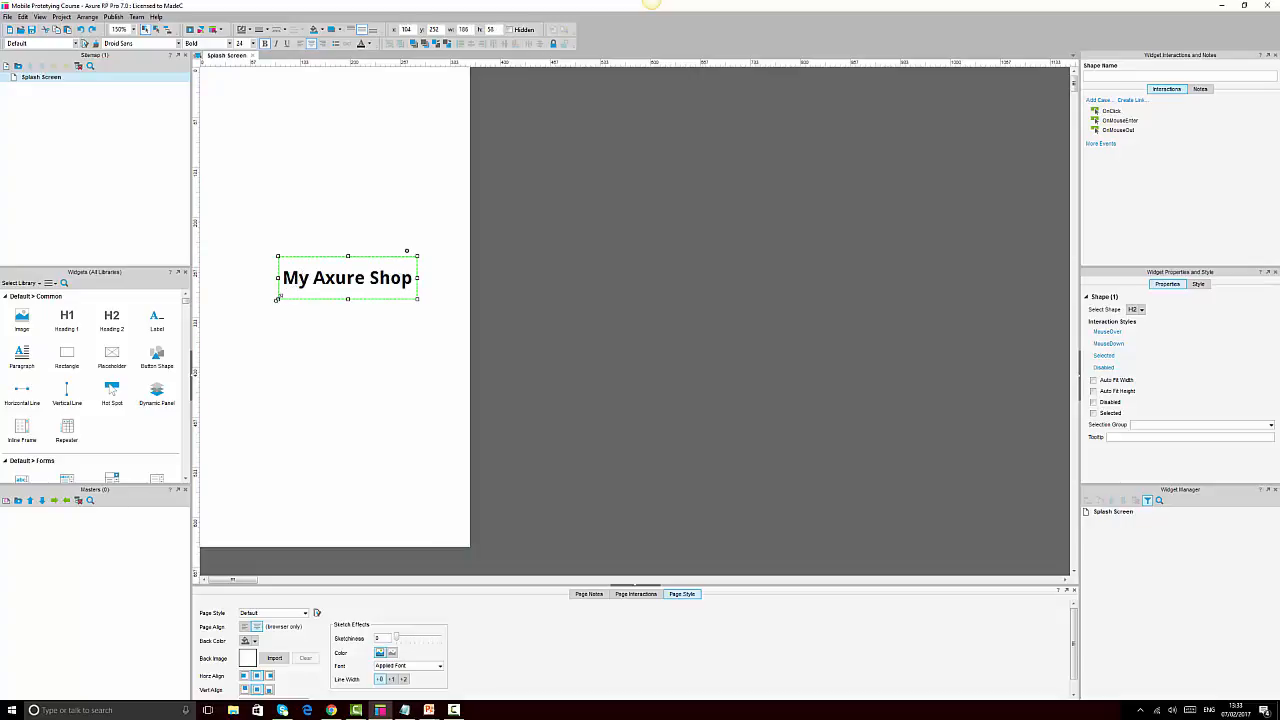
drag(277, 299, 245, 307)
Align the heading to the page-sized background shape, centred horizontally and vertically
click(414, 357)
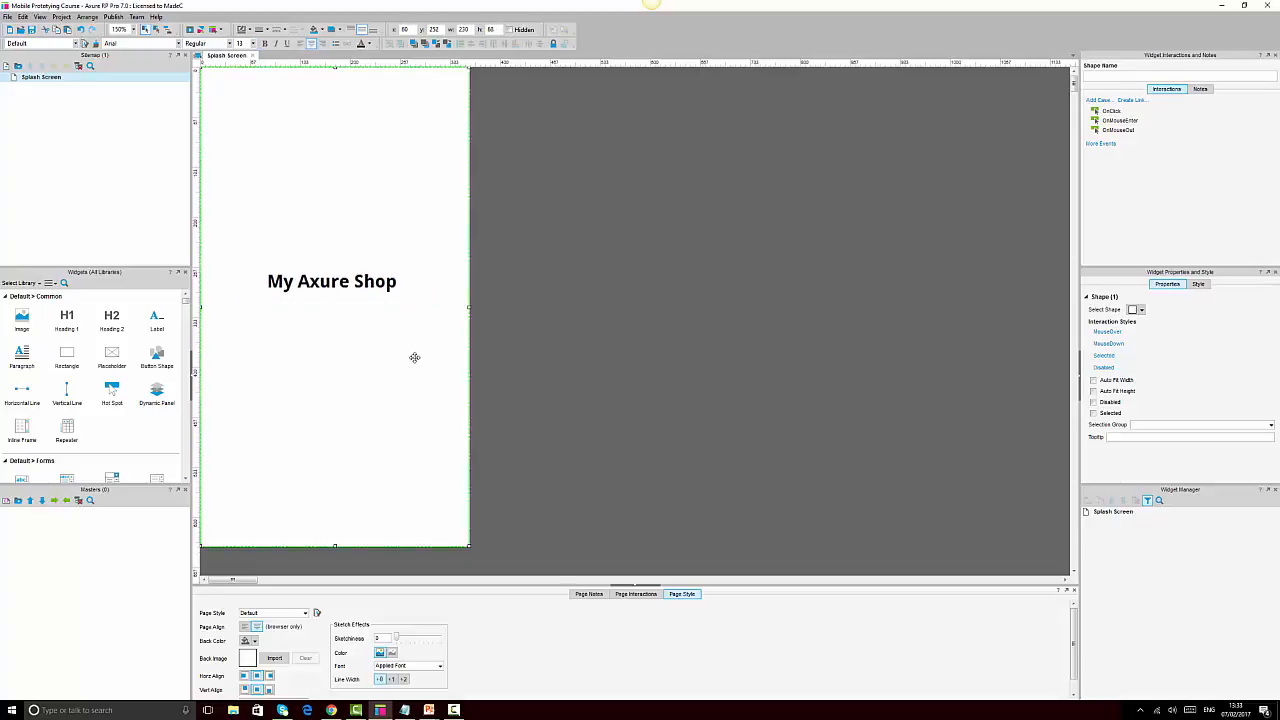
click(658, 320)
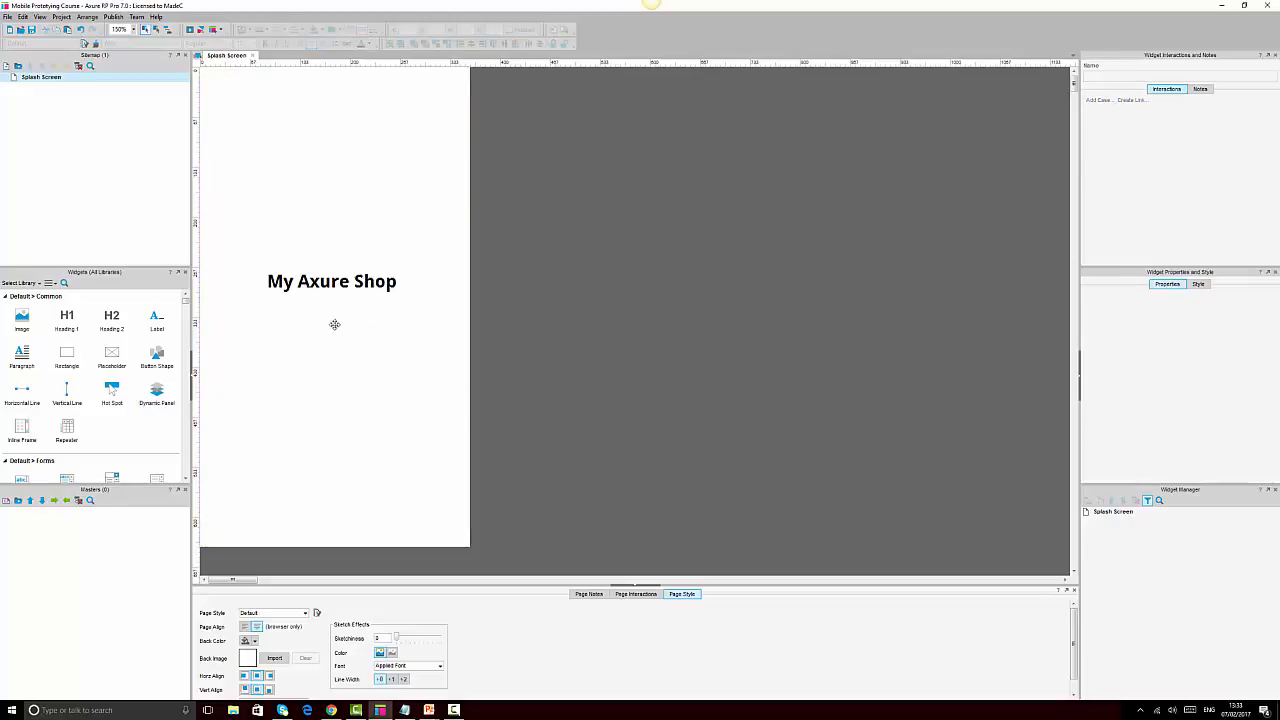
click(395, 326)
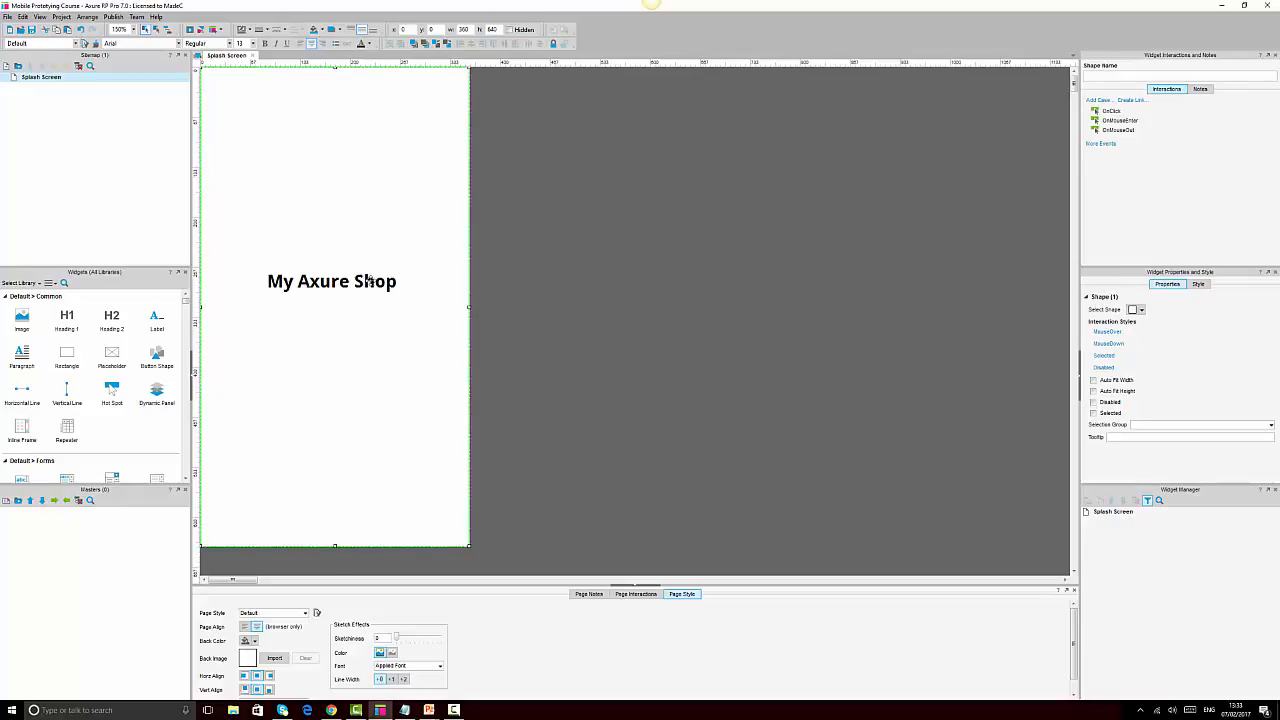
ctrl+click(368, 281)
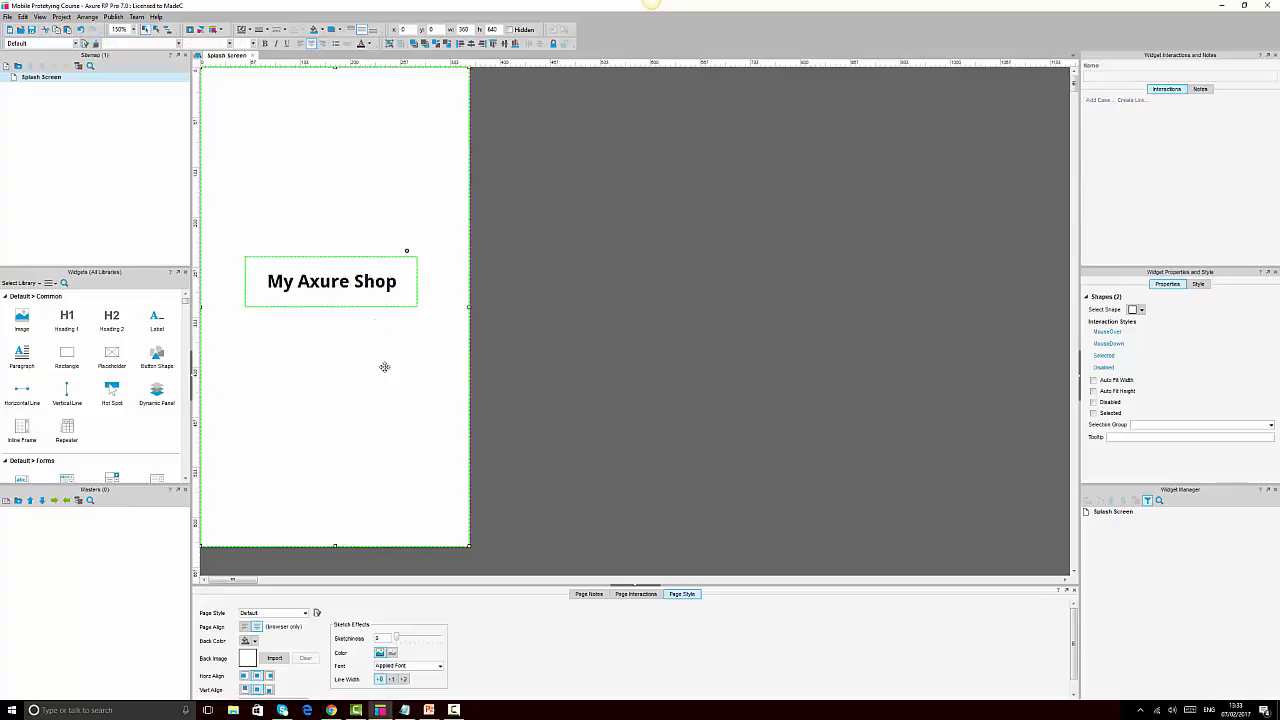
click(472, 47)
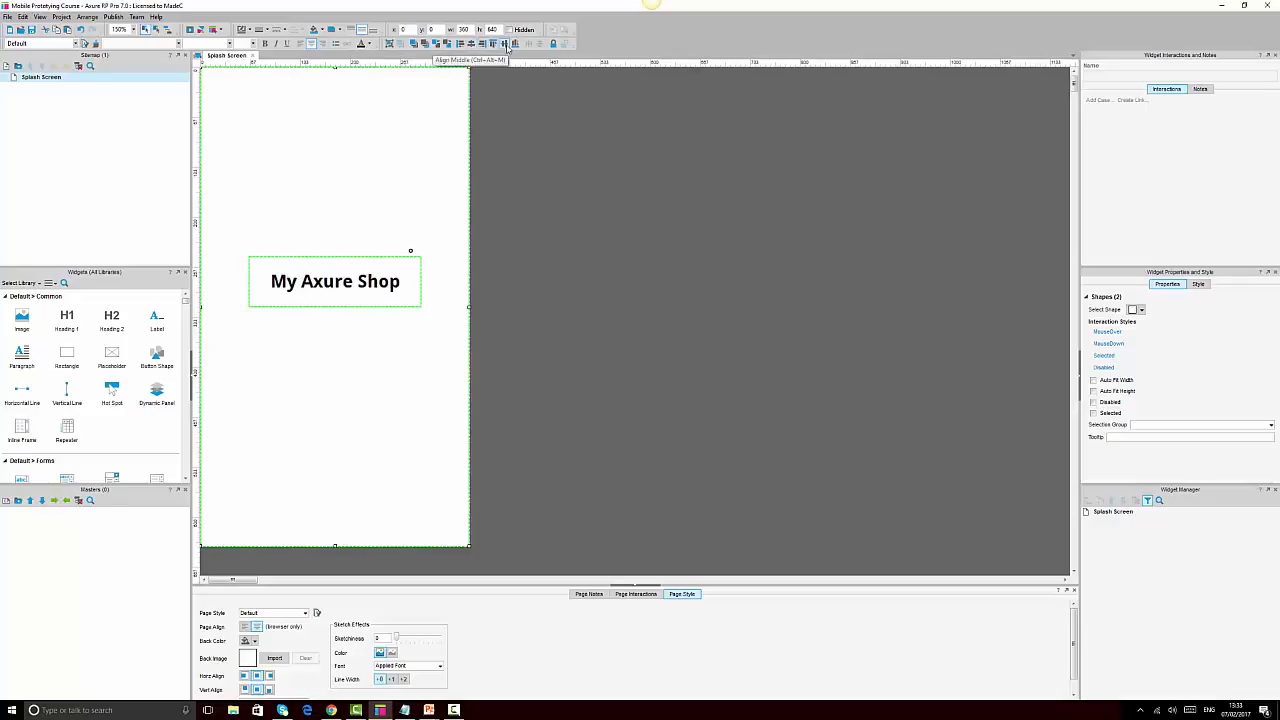
click(506, 45)
click(597, 277)
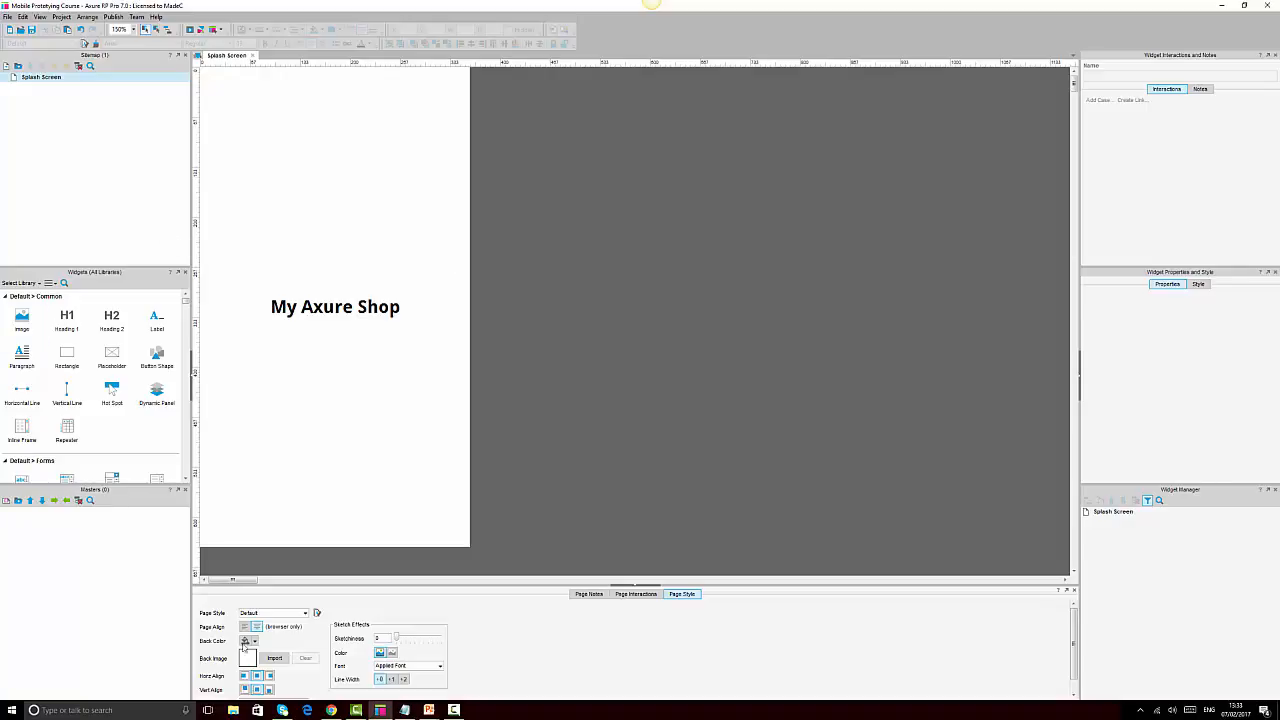
Bring Chrome forward on the Splash Screen preview and open a new tab beside it
click(336, 711)
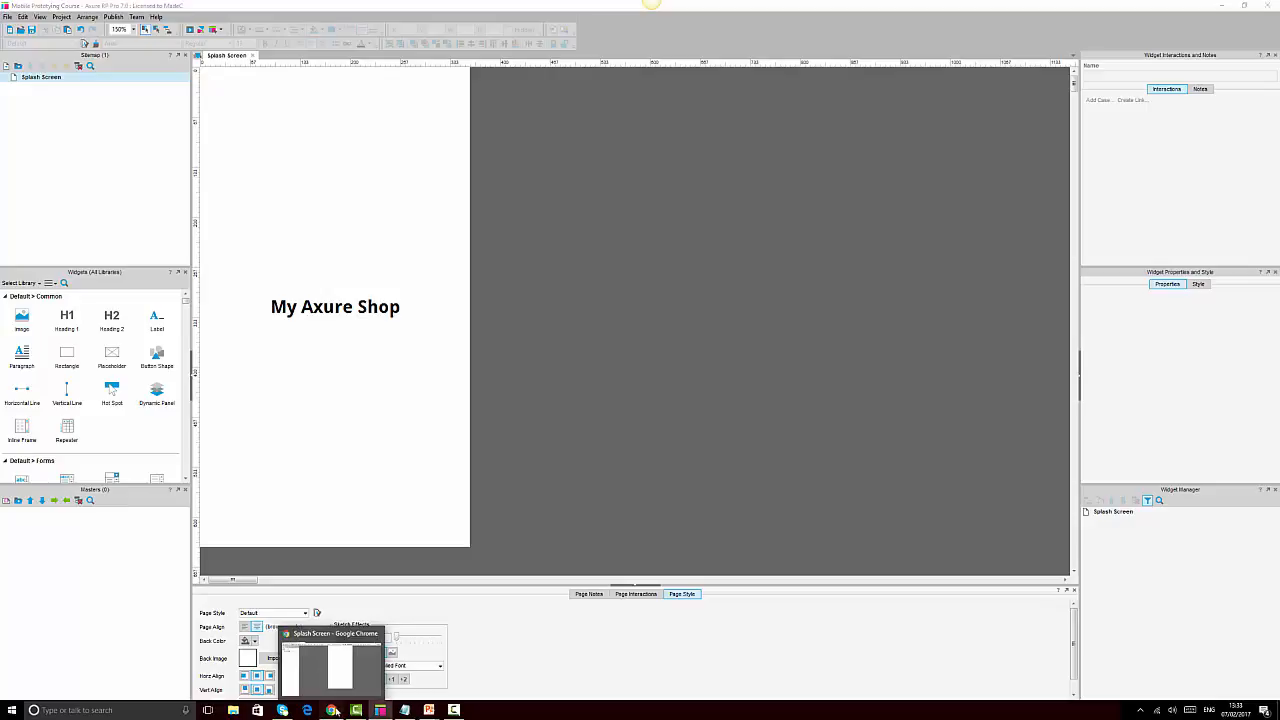
click(336, 710)
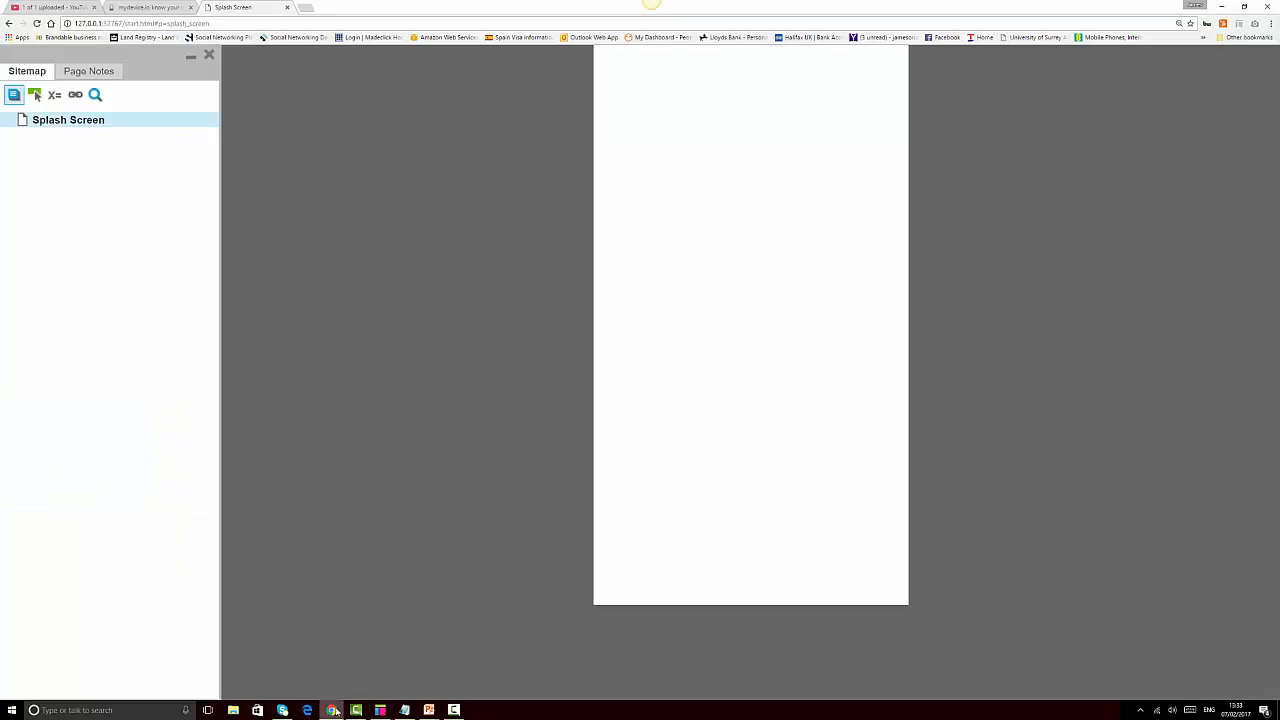
click(307, 9)
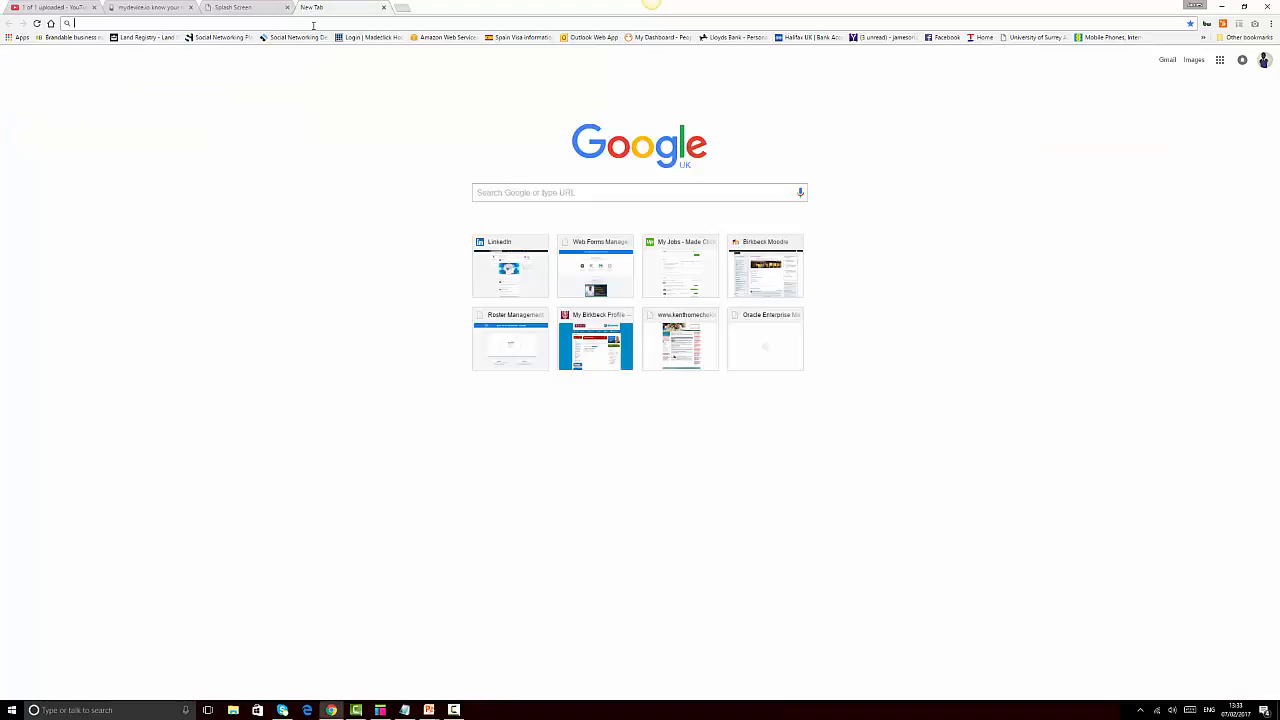
Clear the partly typed address in the new tab and bring up Windows search
text(je)
key(BackSpace)
key(BackSpace)
key(BackSpace)
mouse_move(383, 712)
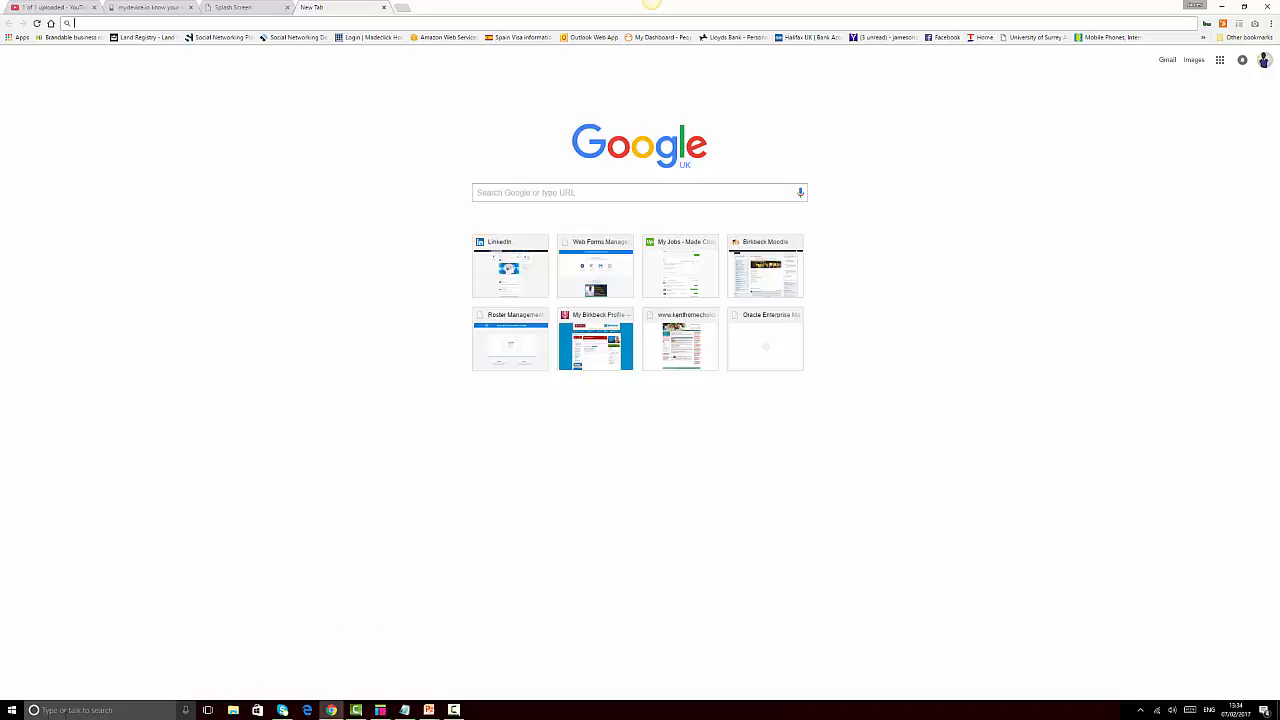
click(80, 711)
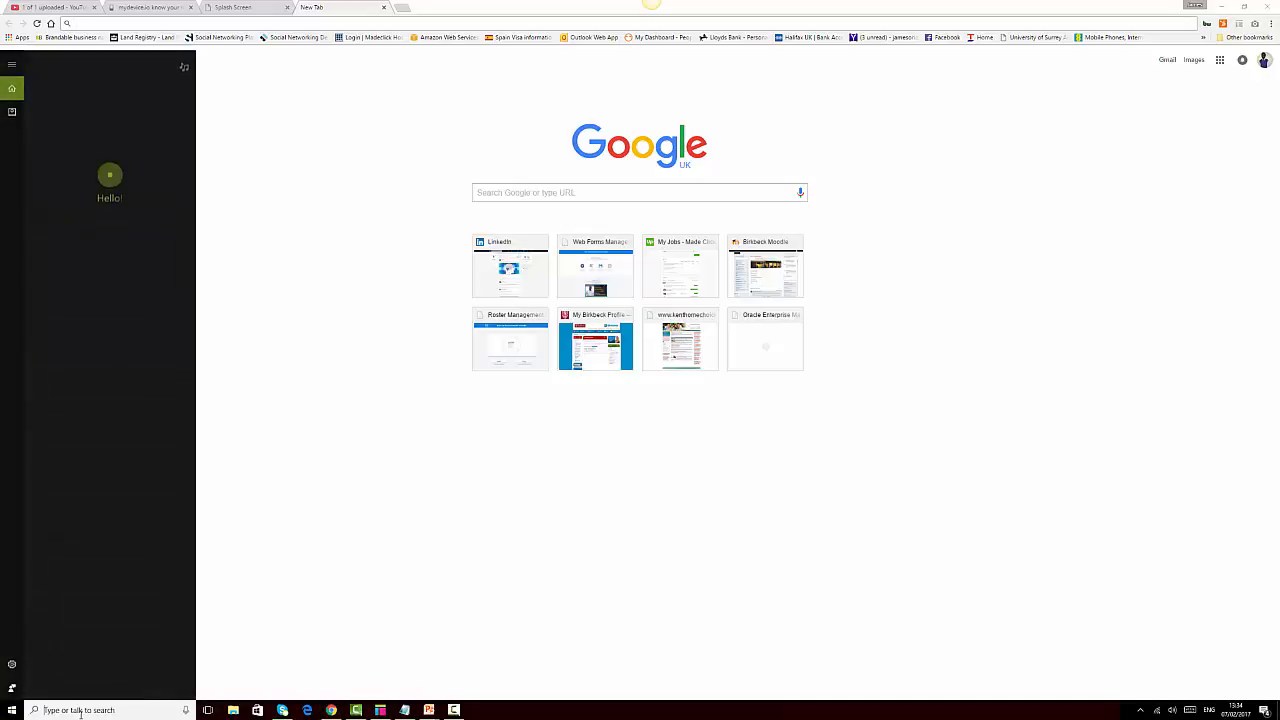
Search Windows for 'note', check the Notepad result's options, then close the search panel
text(note)
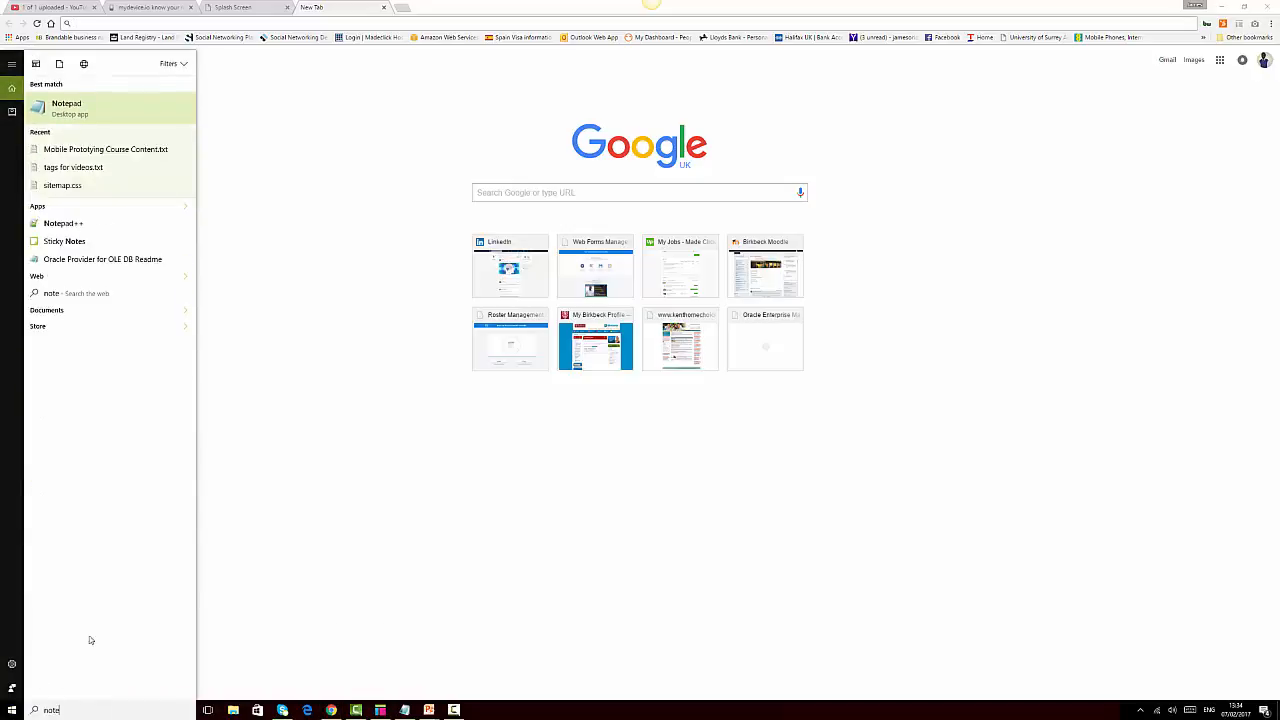
right_click(76, 104)
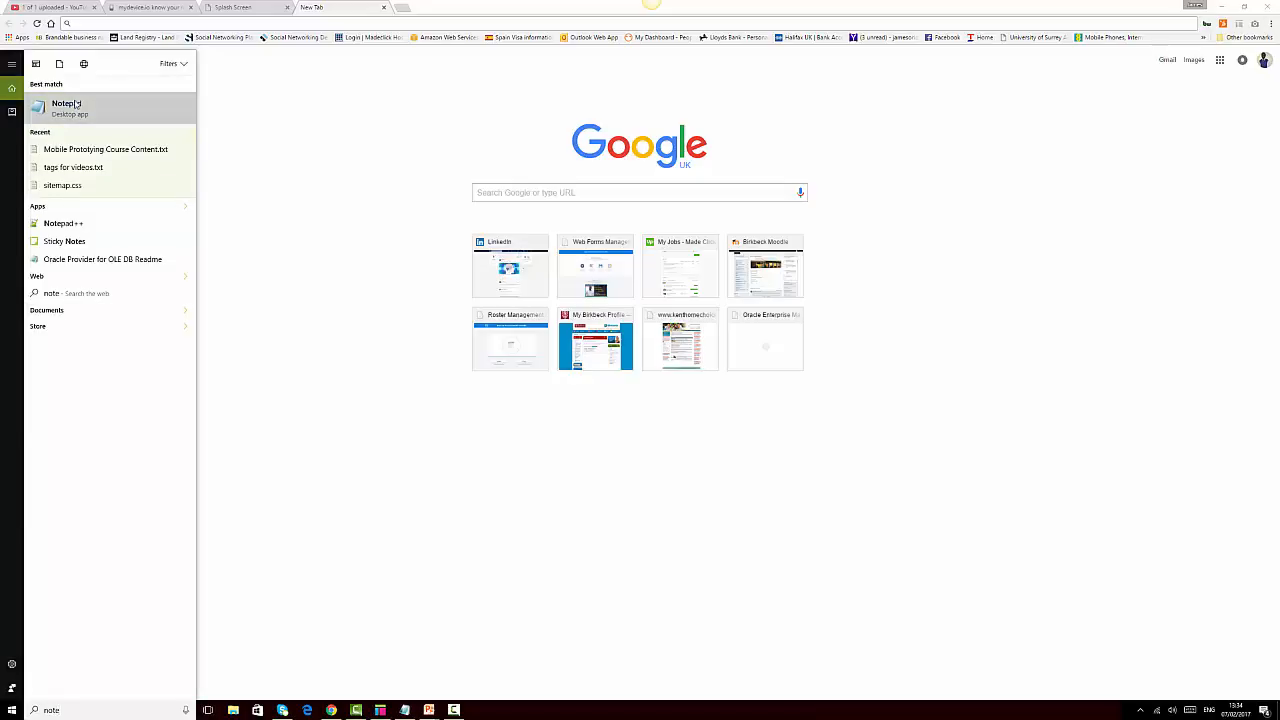
click(135, 69)
right_click(61, 111)
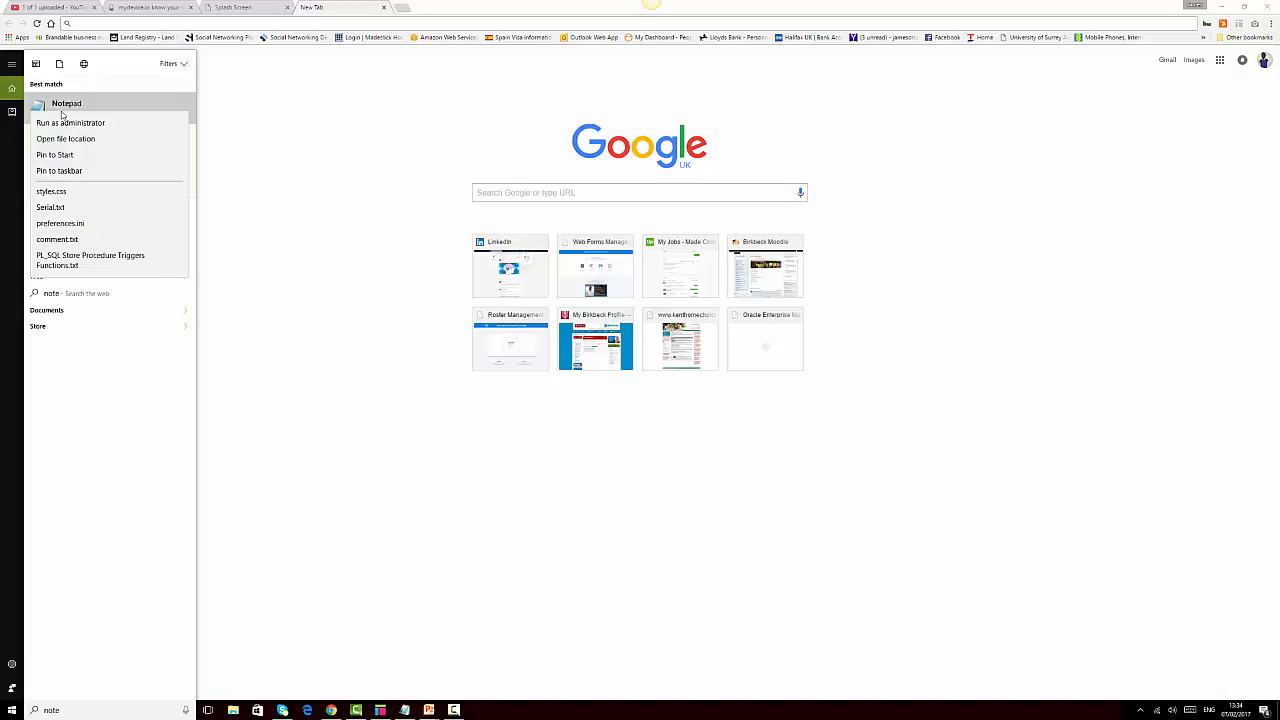
click(131, 72)
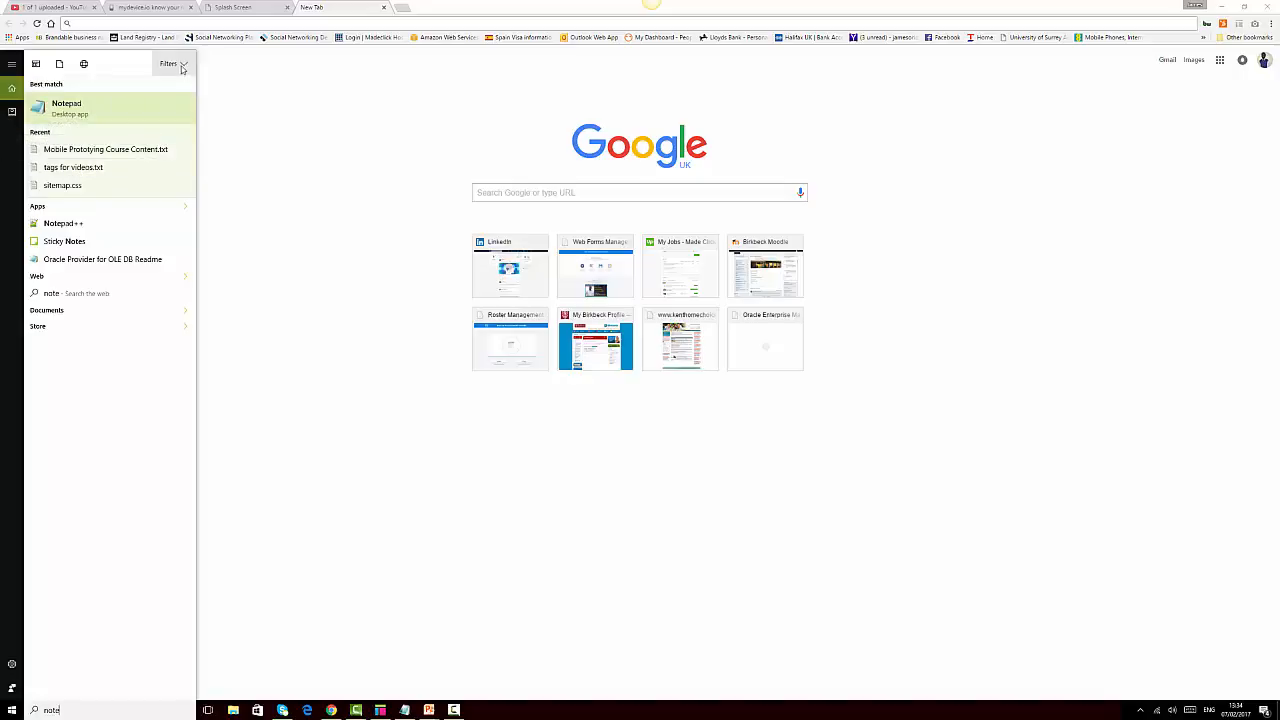
click(294, 142)
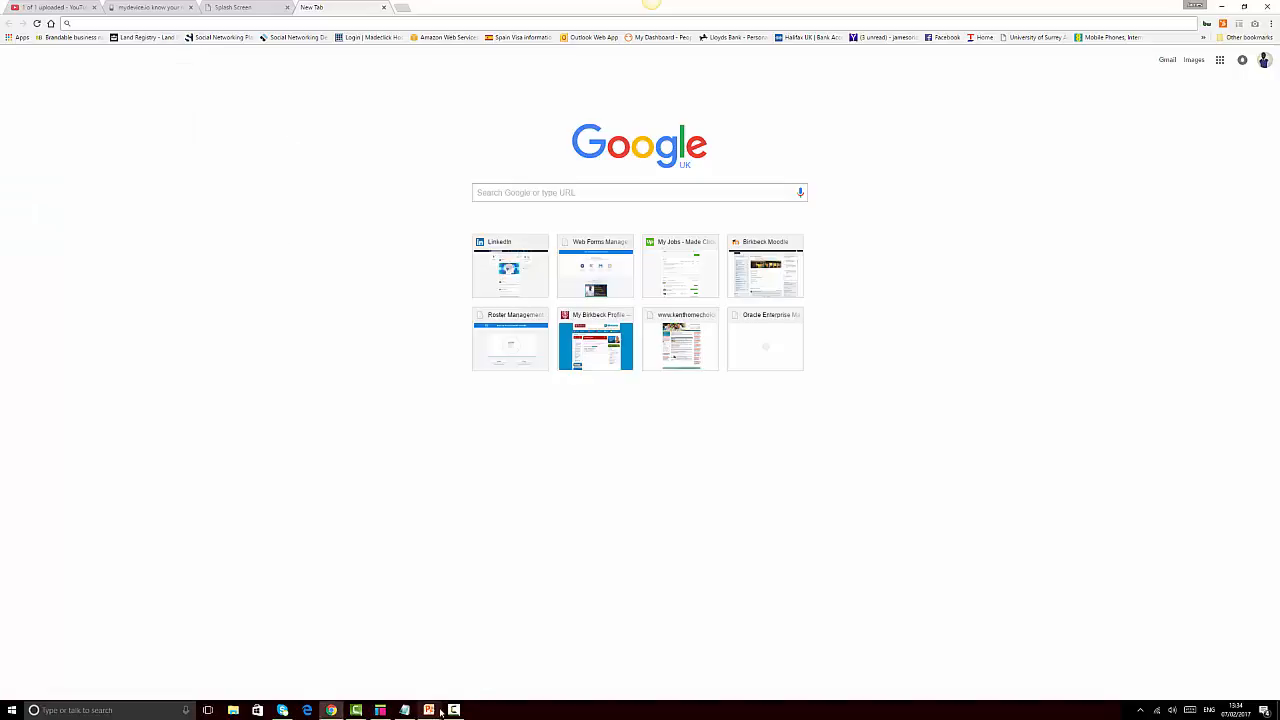
mouse_move(440, 711)
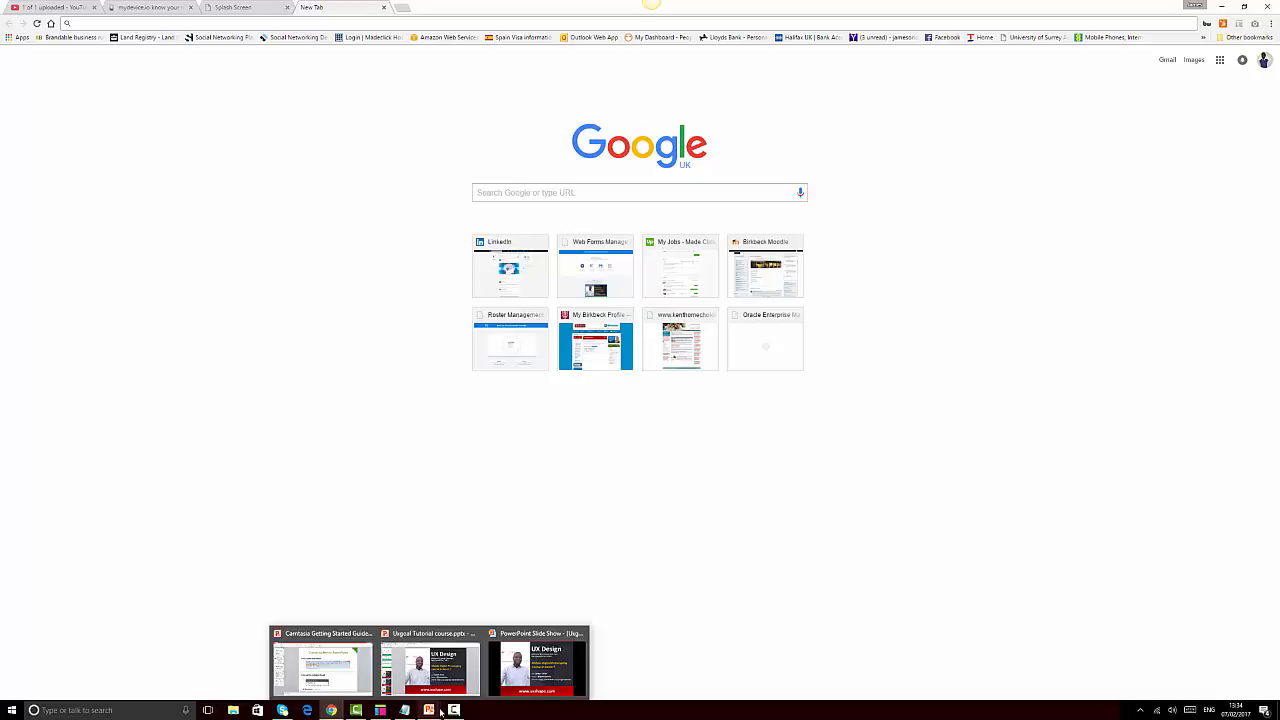
mouse_move(333, 713)
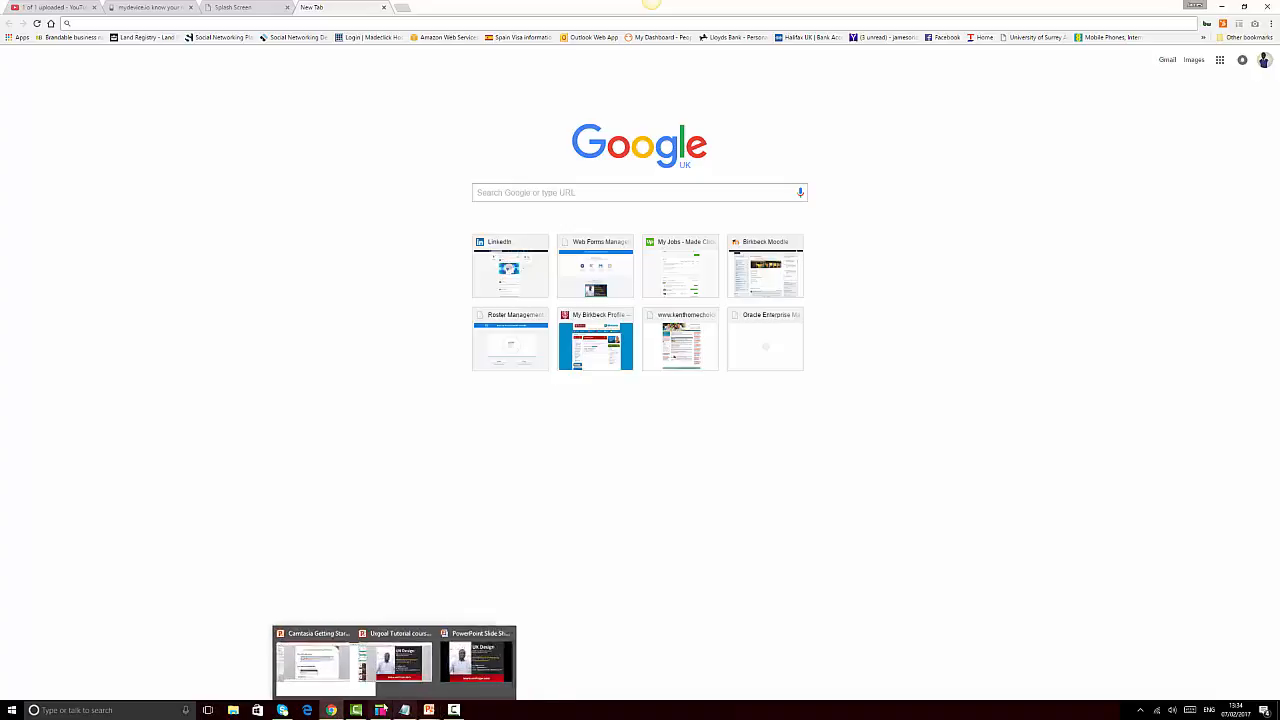
Check the Mobile Prototyping Course Content.txt notes, open the UXShape Mobile App folder, and return to Chrome
click(233, 710)
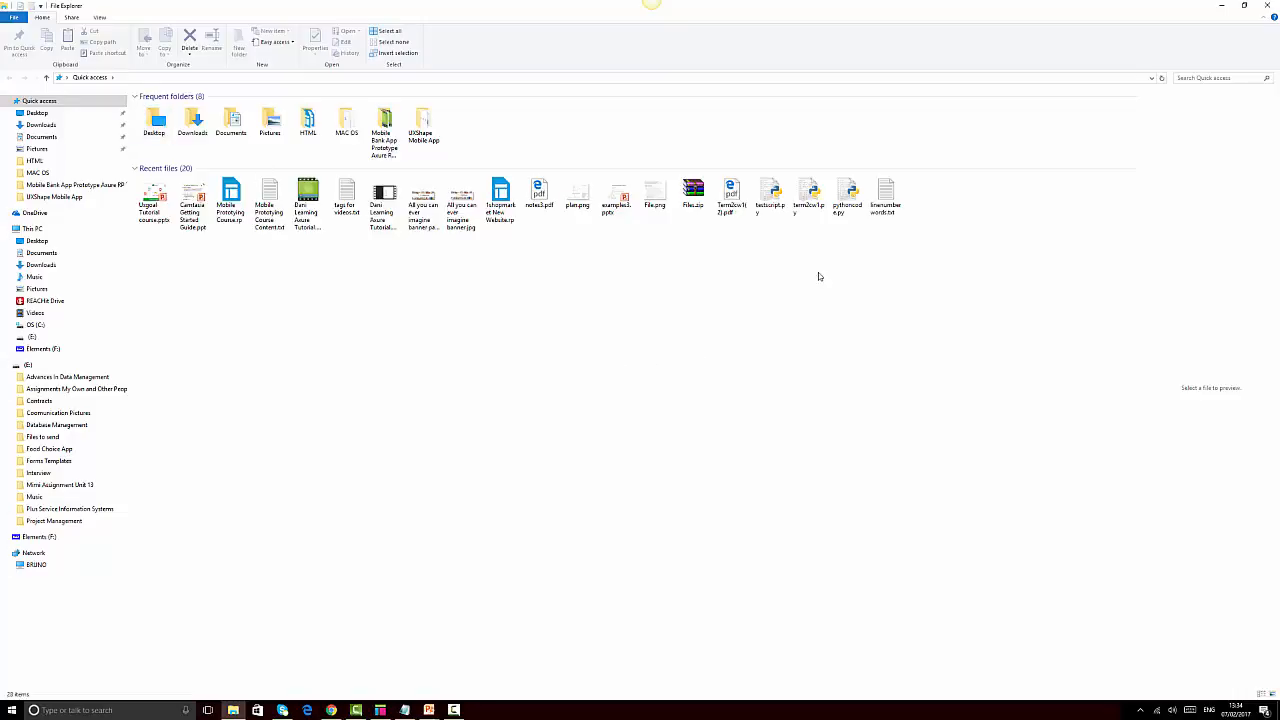
click(893, 197)
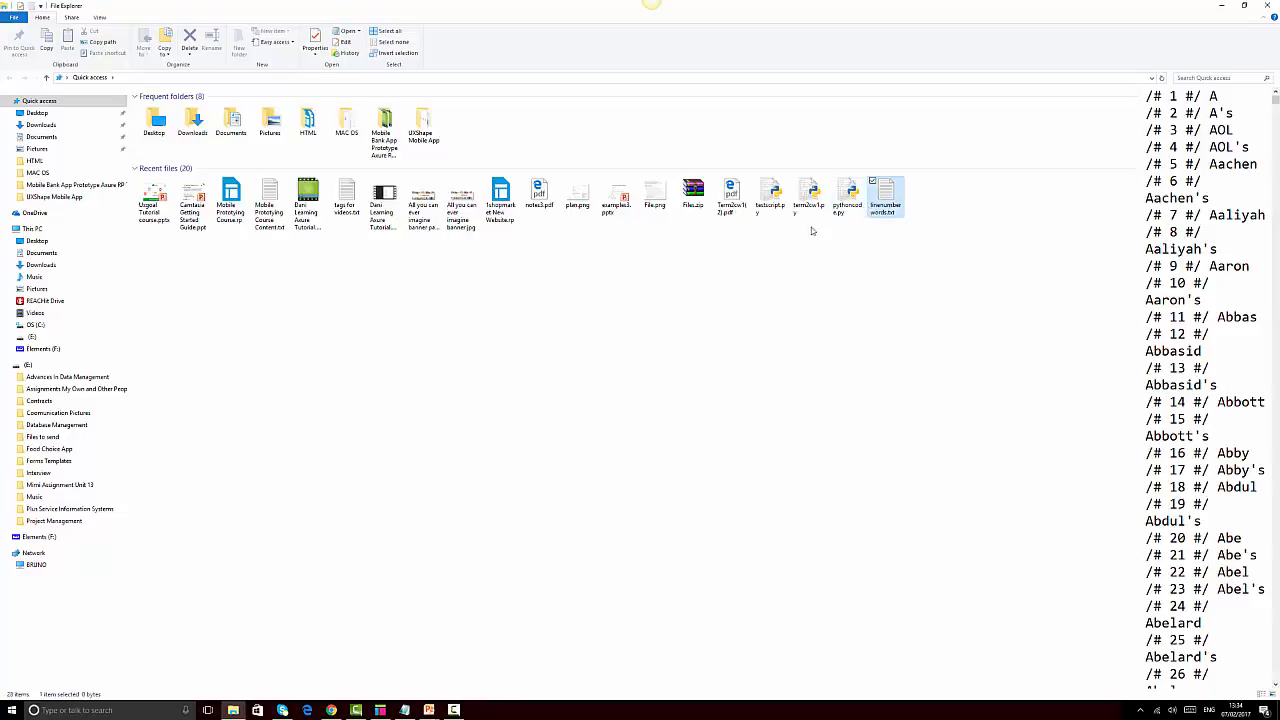
key(Left)
click(676, 263)
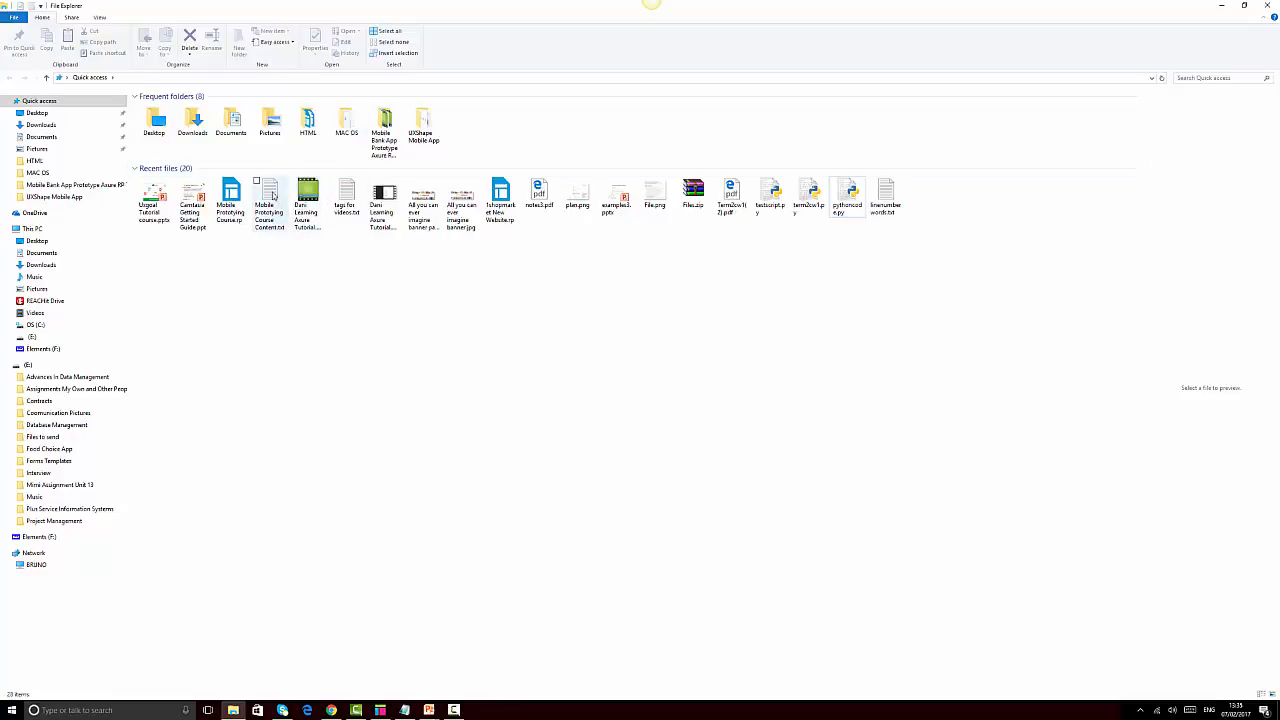
click(271, 196)
double_click(271, 196)
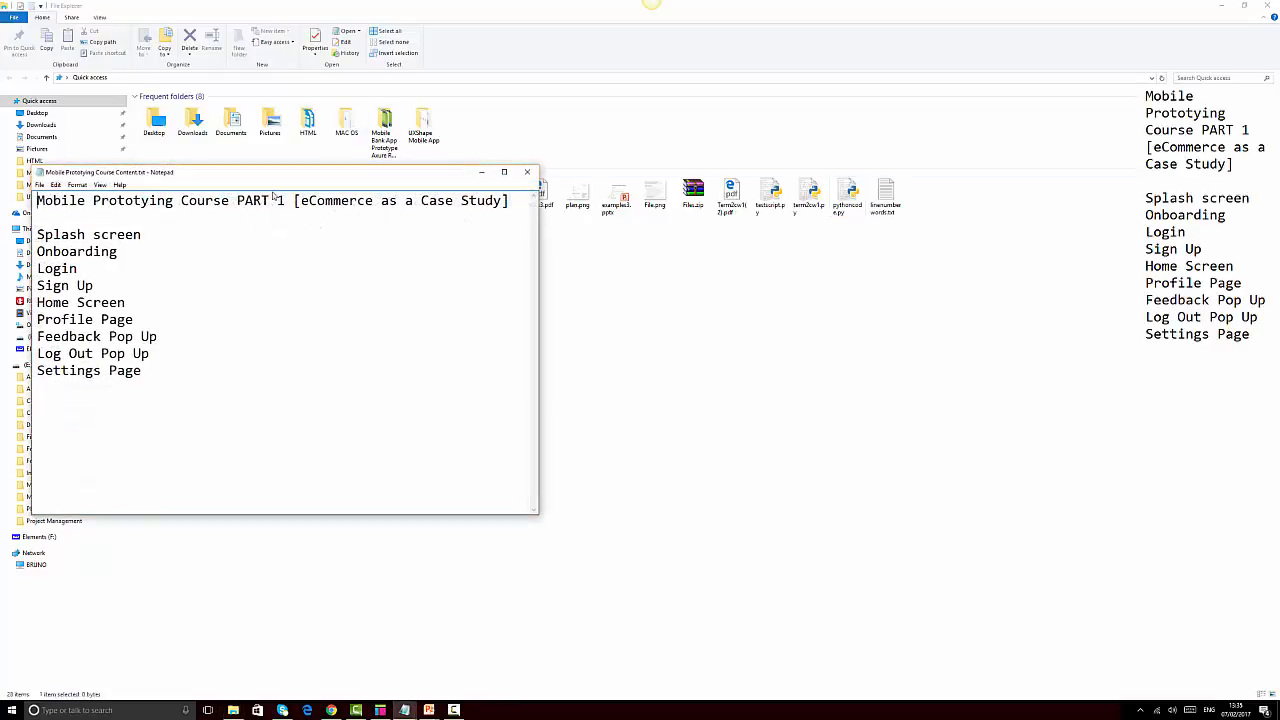
click(531, 169)
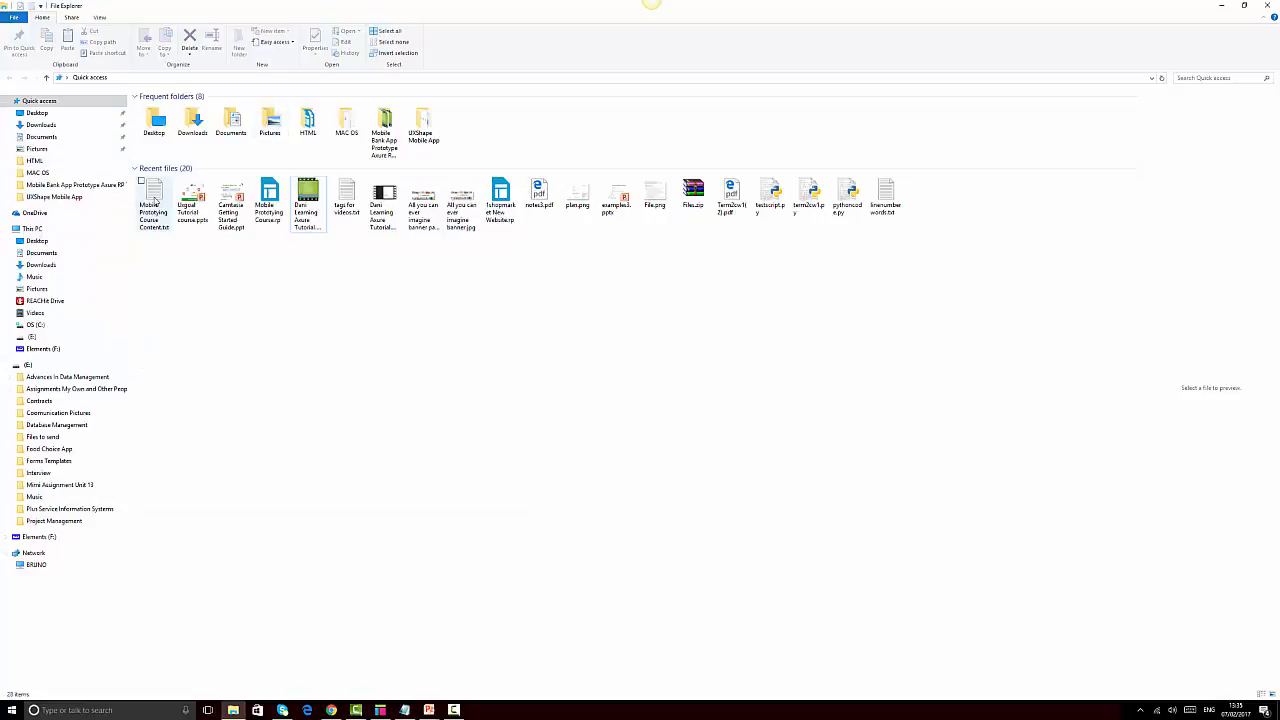
double_click(430, 138)
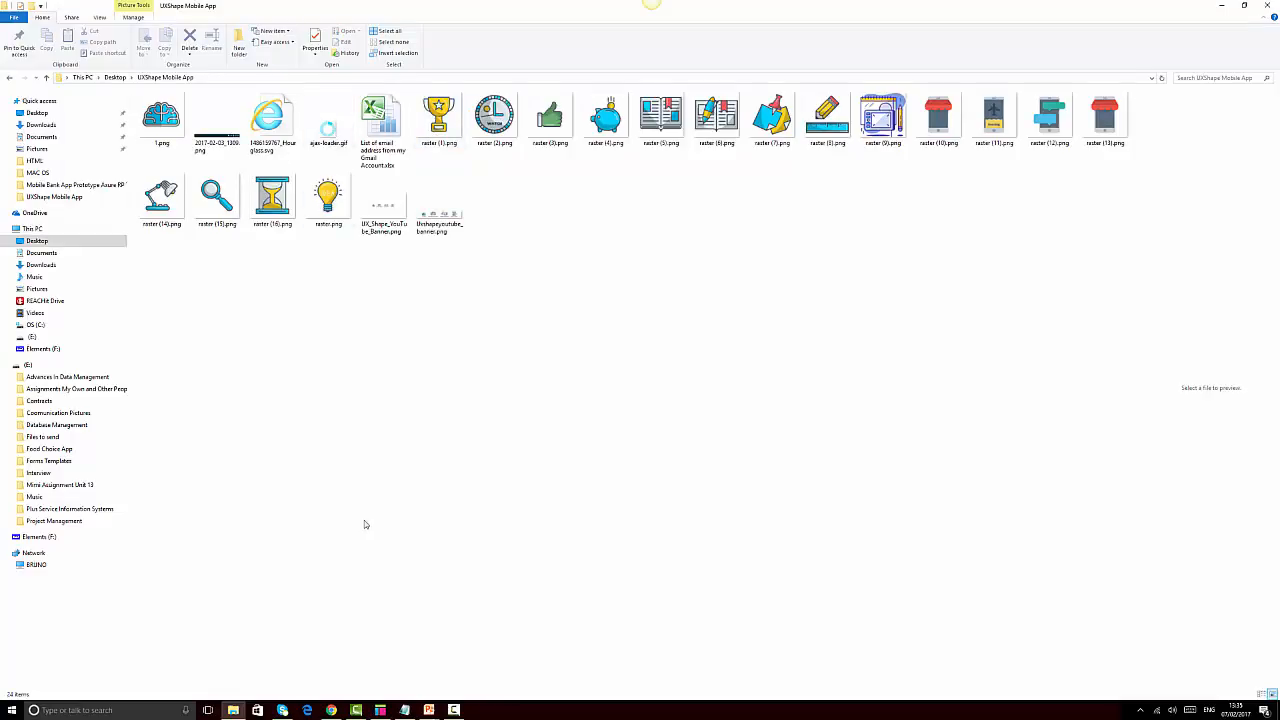
click(331, 710)
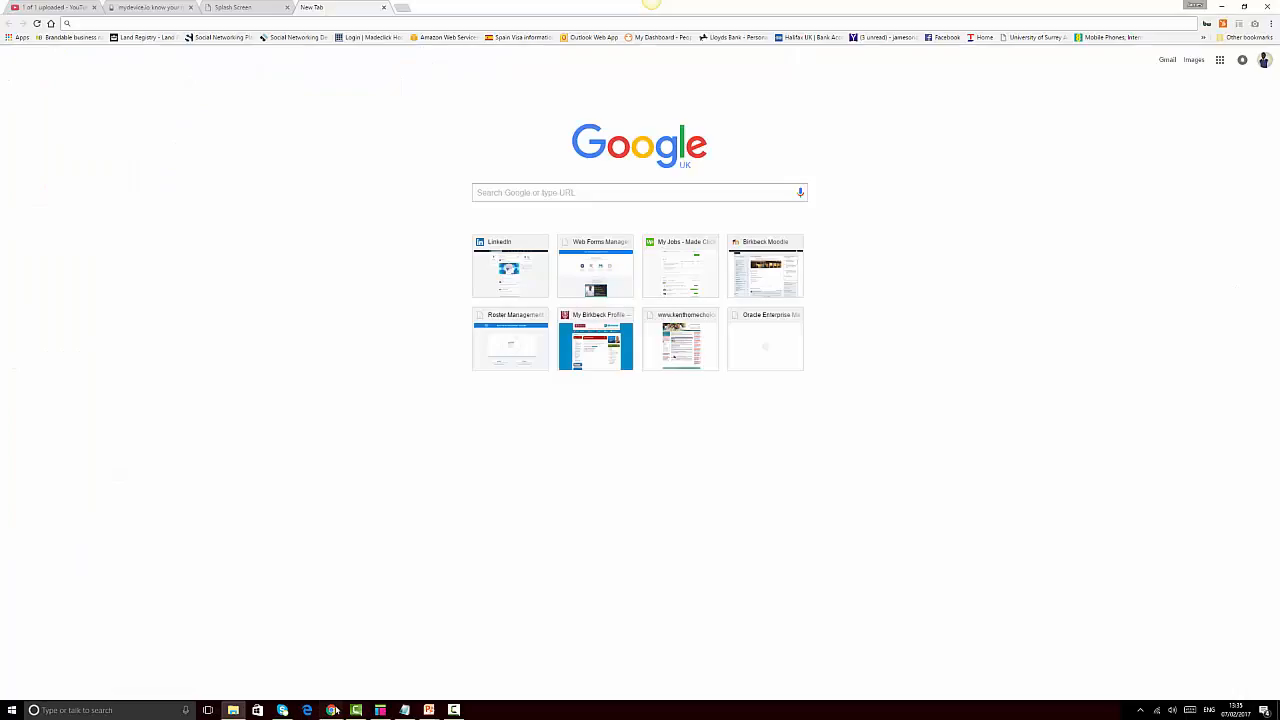
Go to ajaxload.info in the new tab
click(261, 18)
text(ajaxload.info)
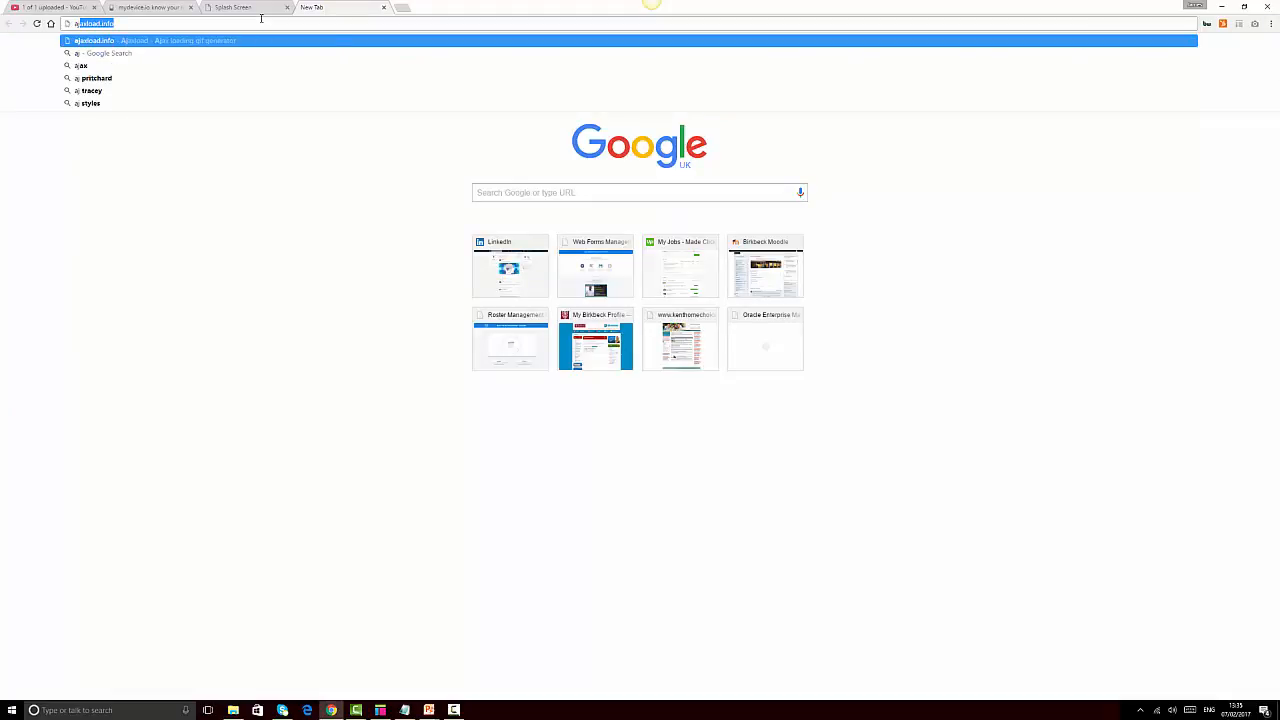
key(Right)
key(Return)
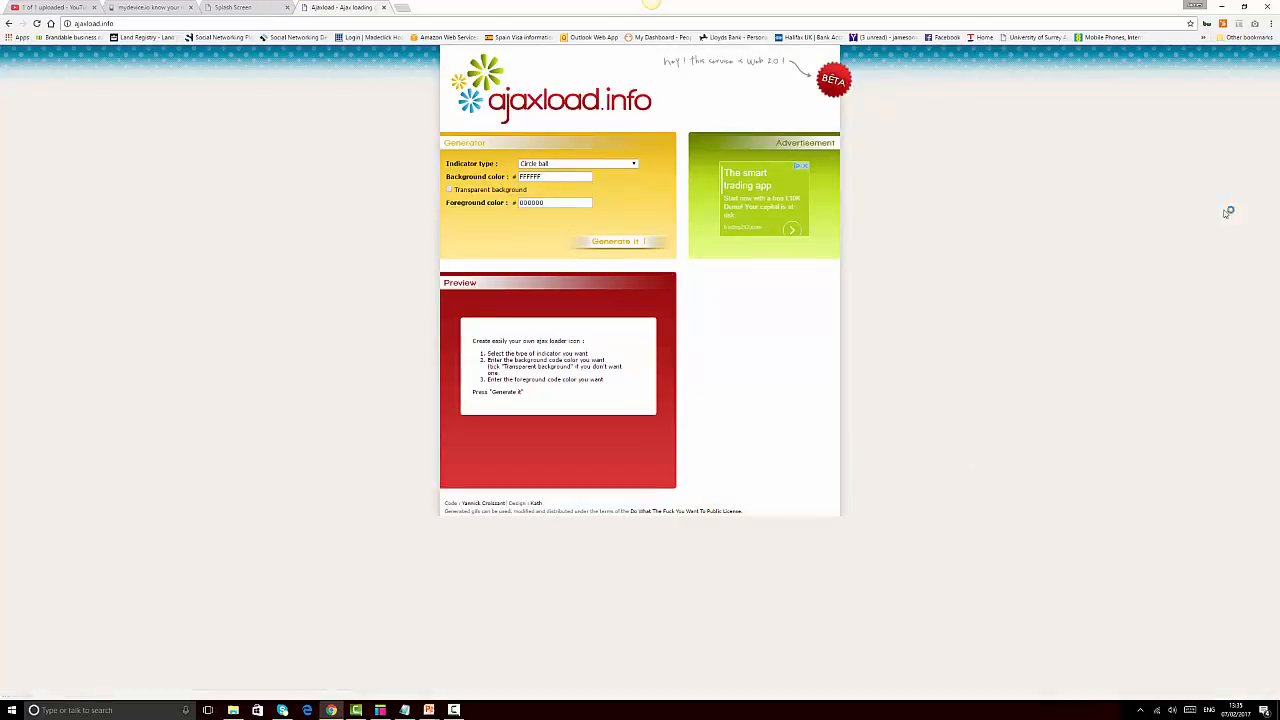
Generate a Big Snake loading indicator in black on white
click(600, 167)
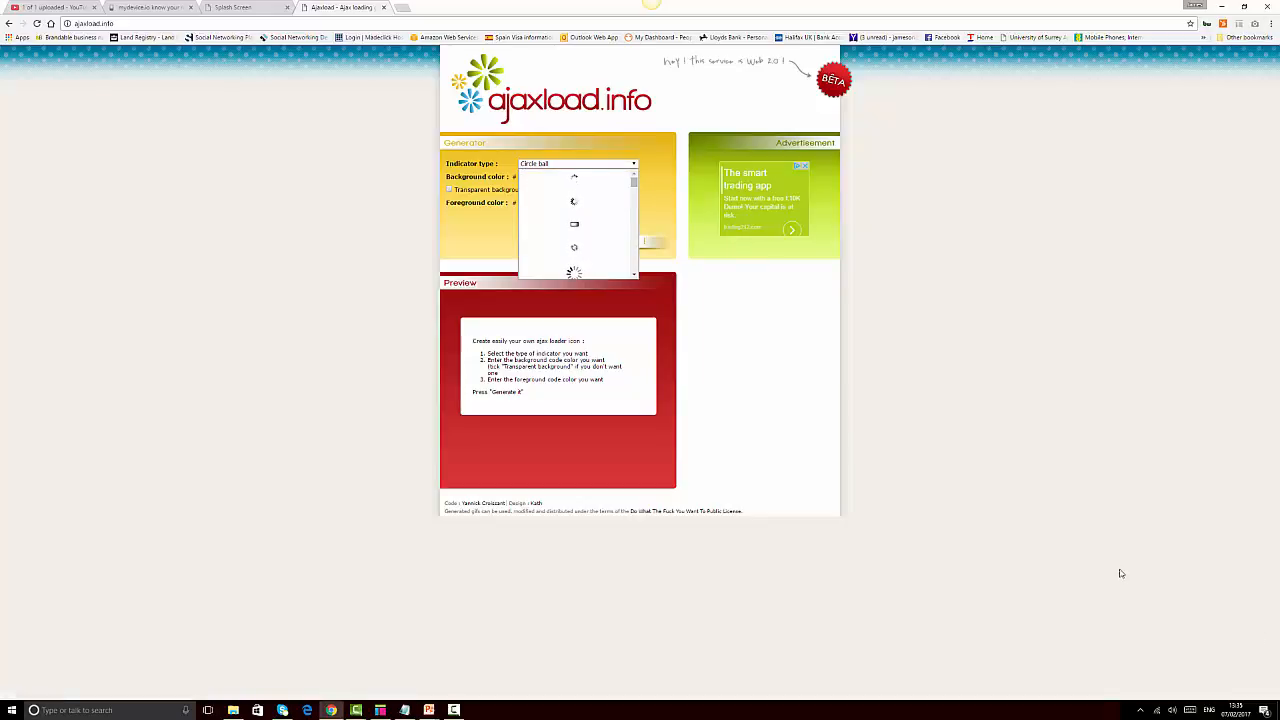
click(634, 275)
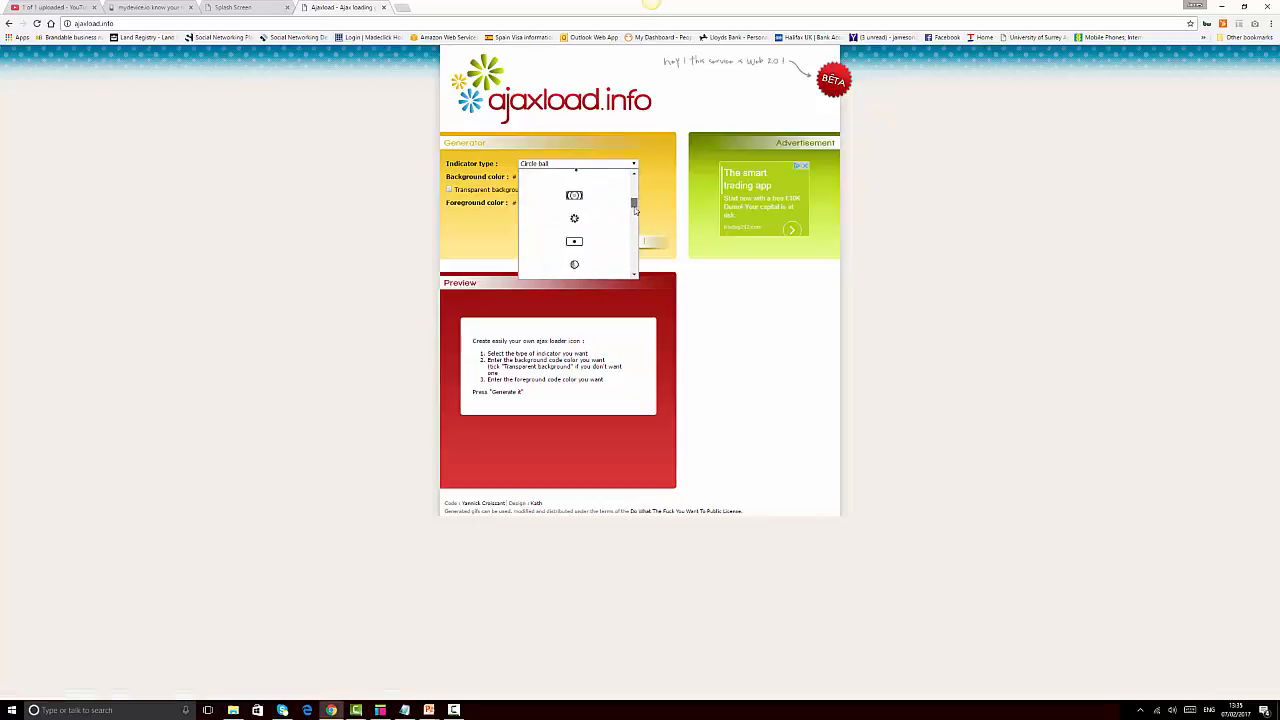
drag(634, 209, 635, 217)
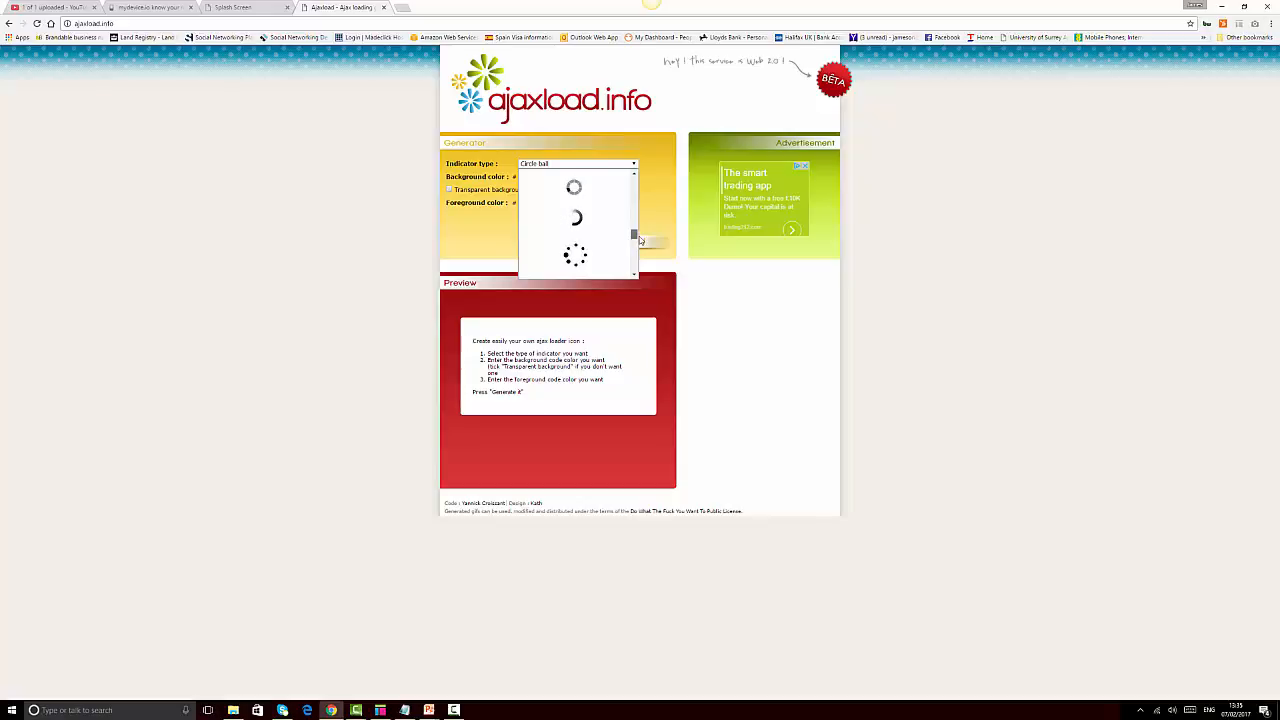
scroll(613, 213, down, 1)
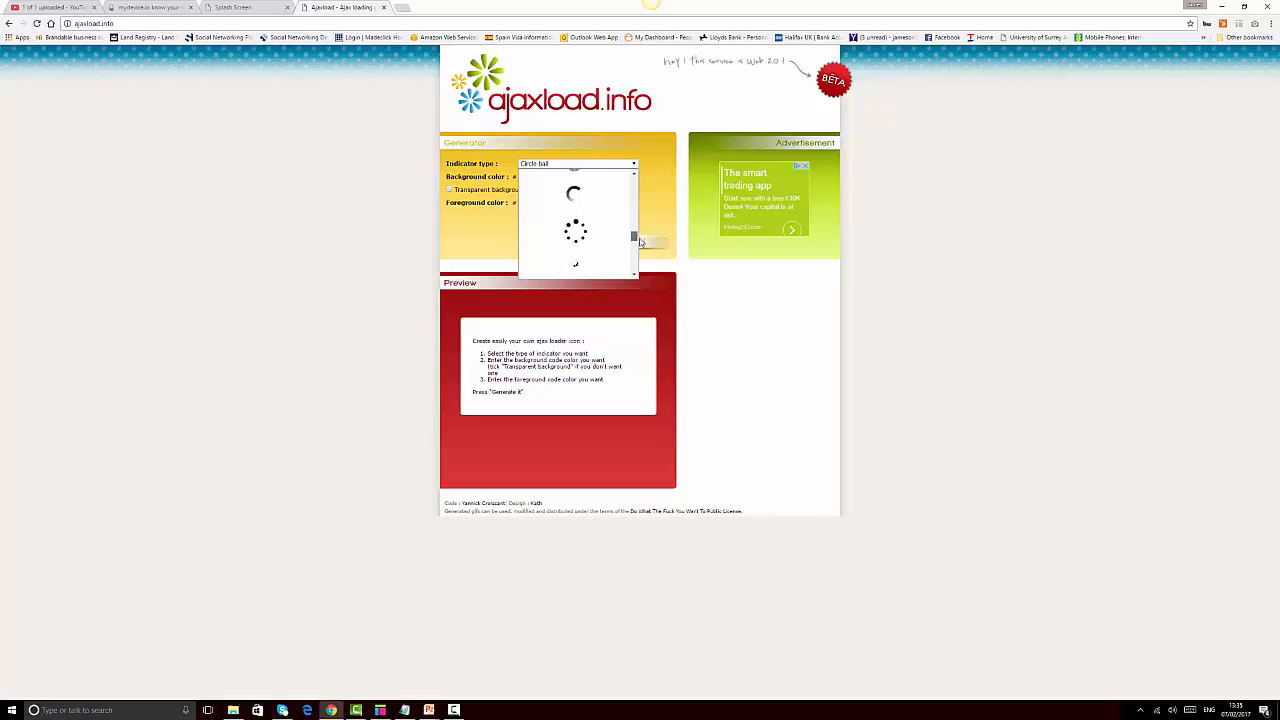
click(577, 197)
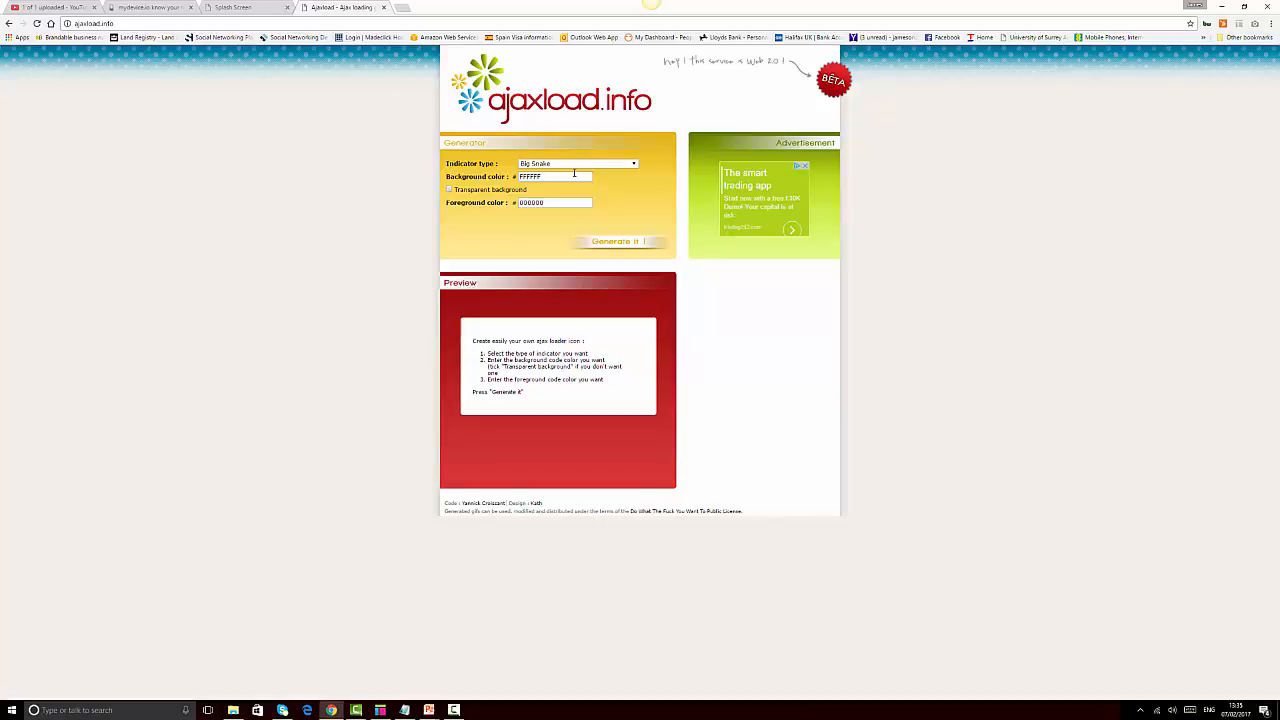
click(573, 176)
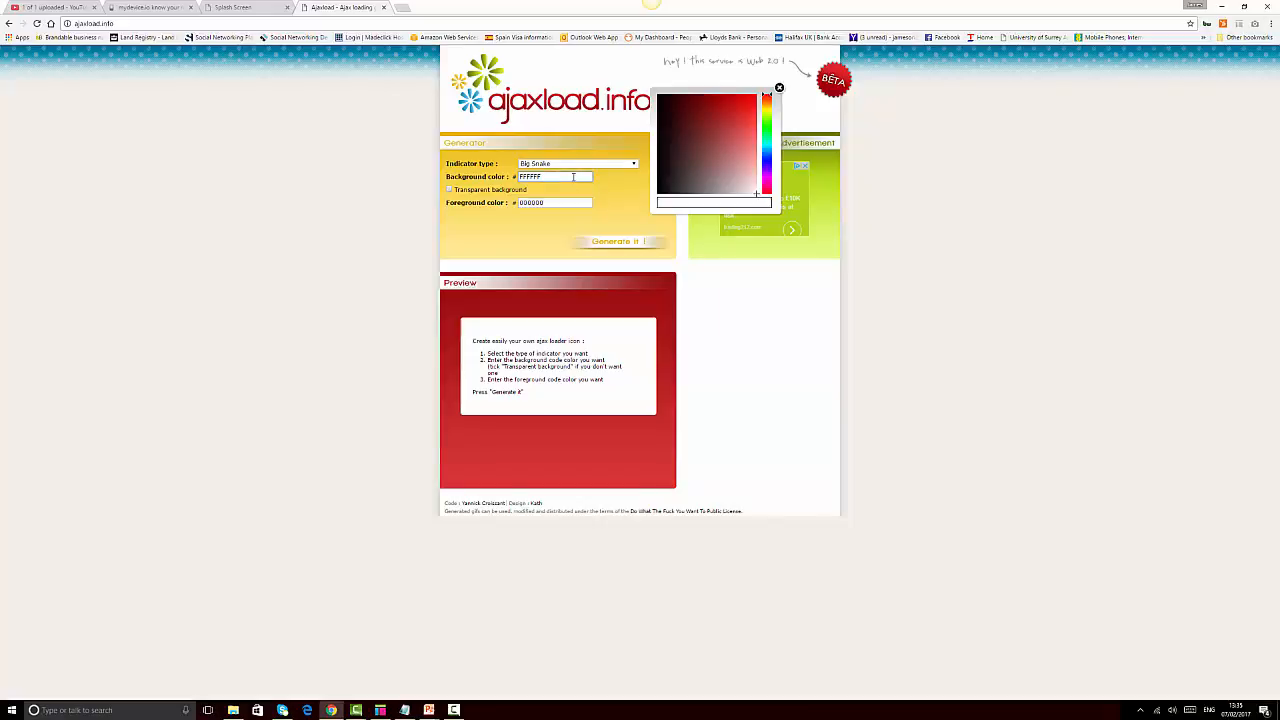
click(567, 204)
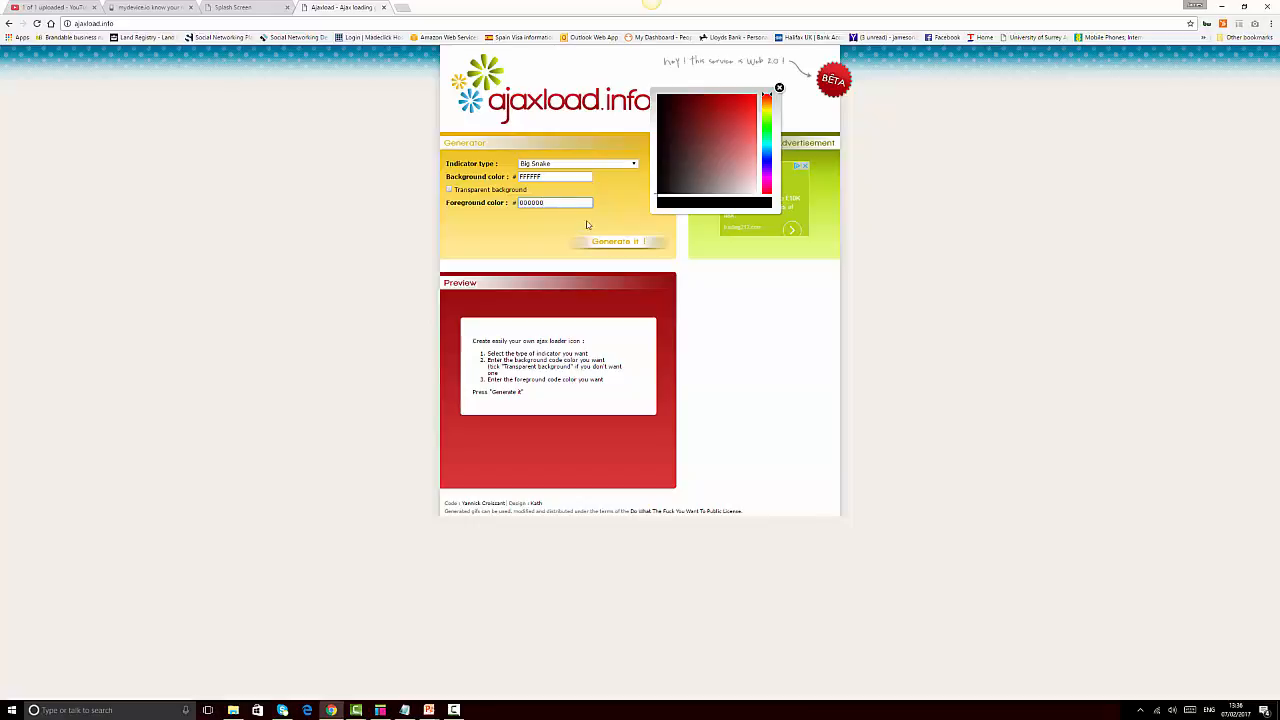
click(608, 247)
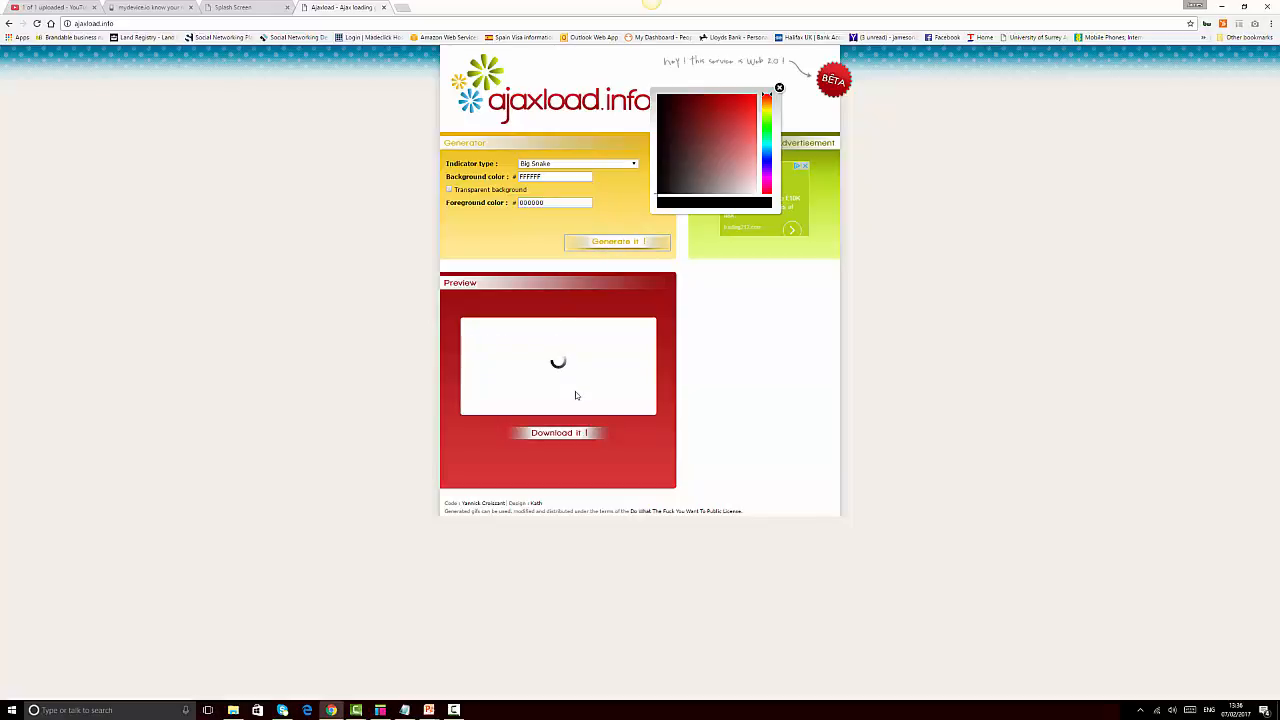
click(779, 89)
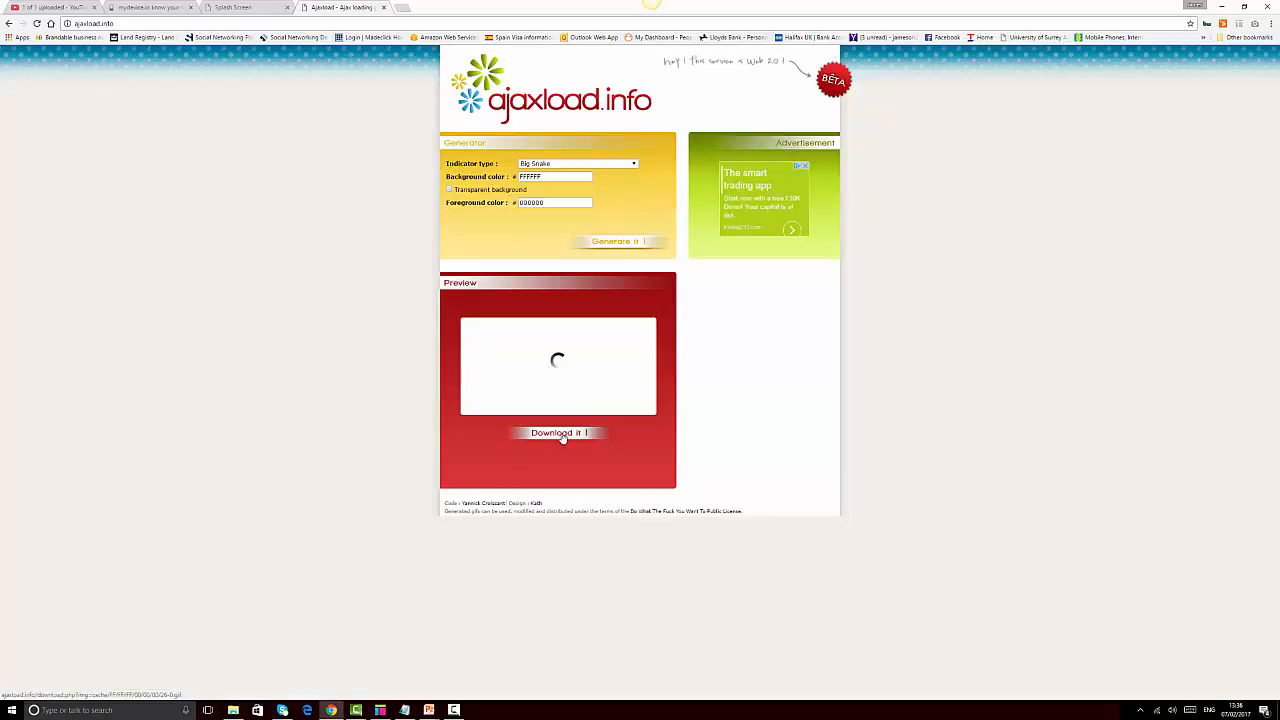
Download the spinner as ajax-loader.gif into the Mobile Prototyping Course folder
click(561, 436)
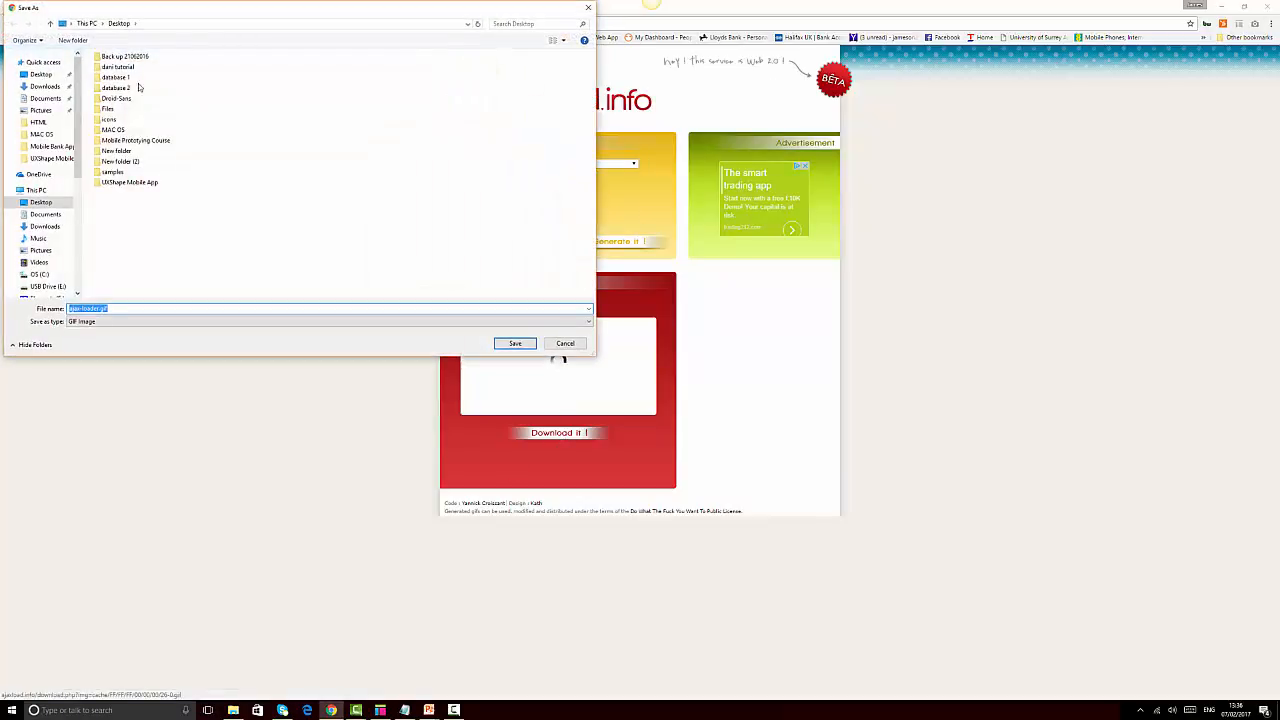
double_click(135, 140)
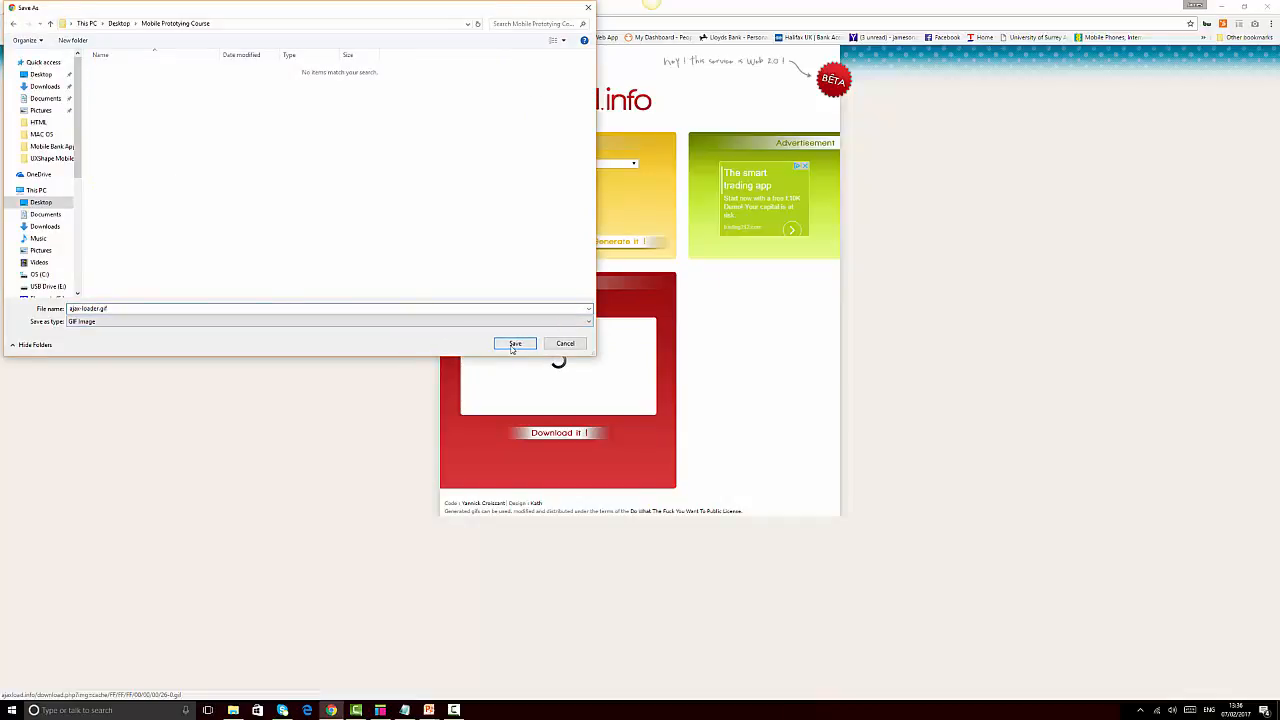
click(512, 345)
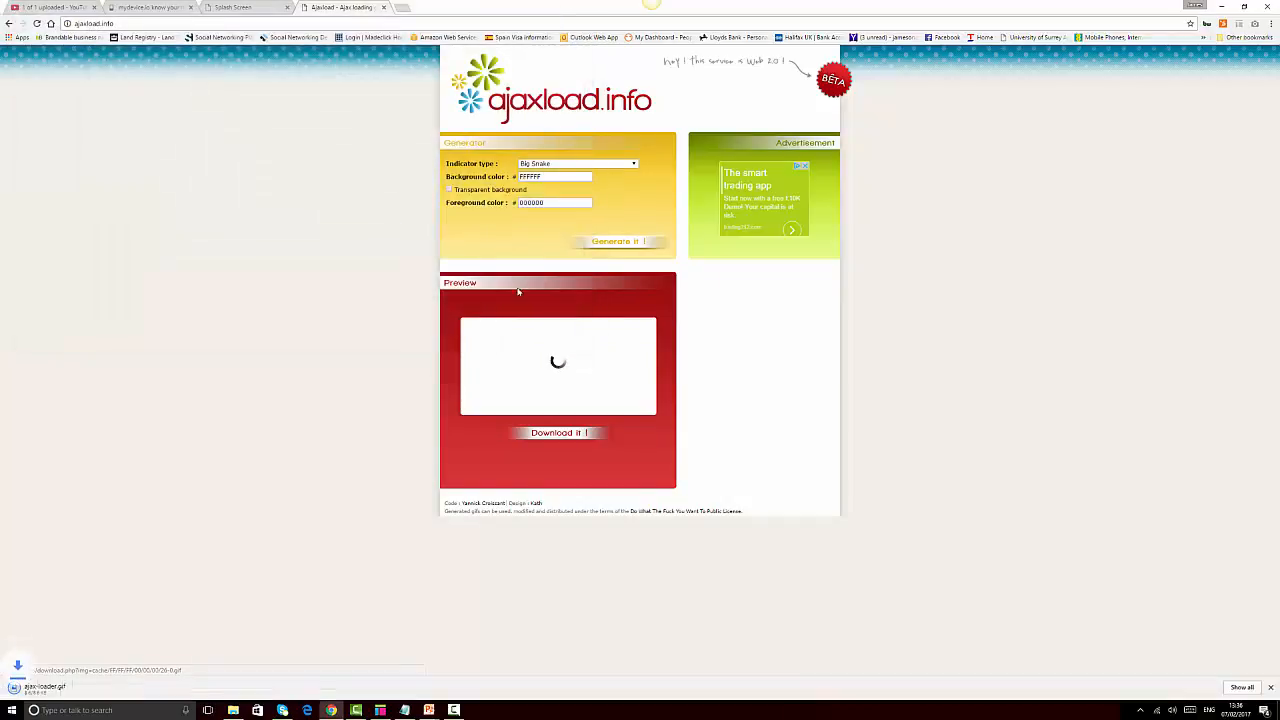
click(380, 710)
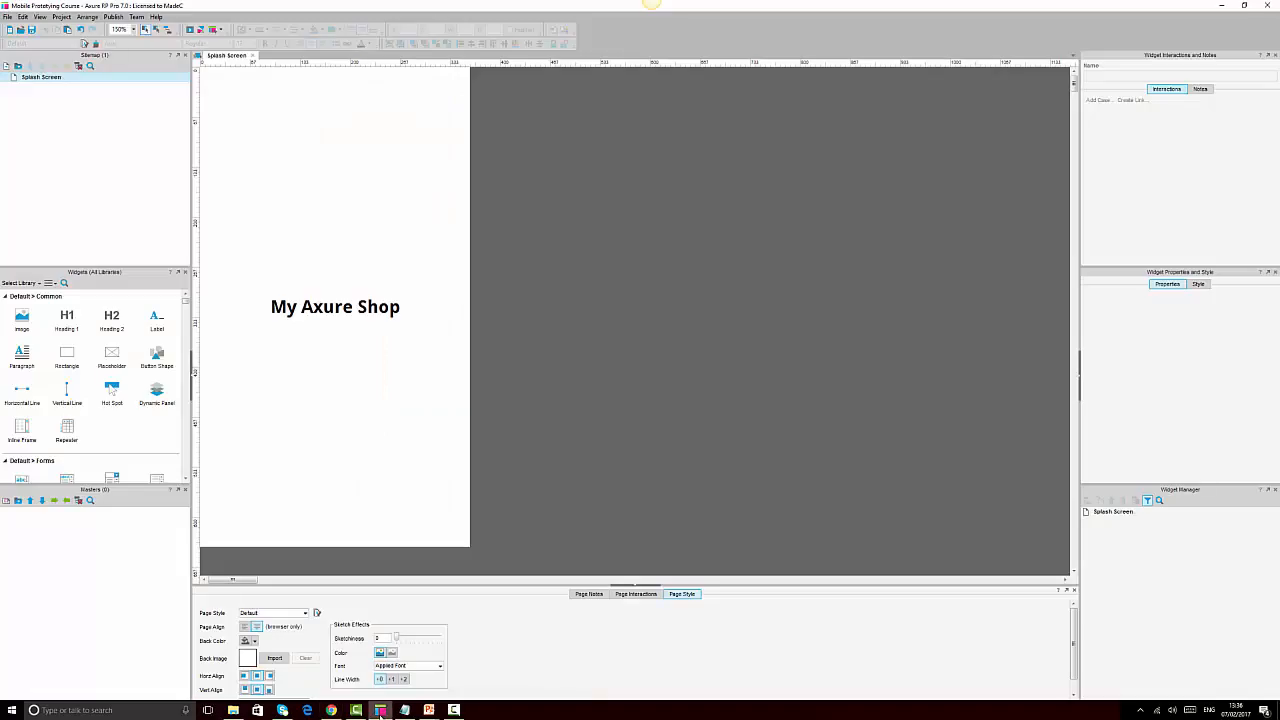
Add an image below the heading using Desktop > Mobile Prototyping Course > ajax-loader.gif, autosized to the gif
drag(22, 318, 317, 462)
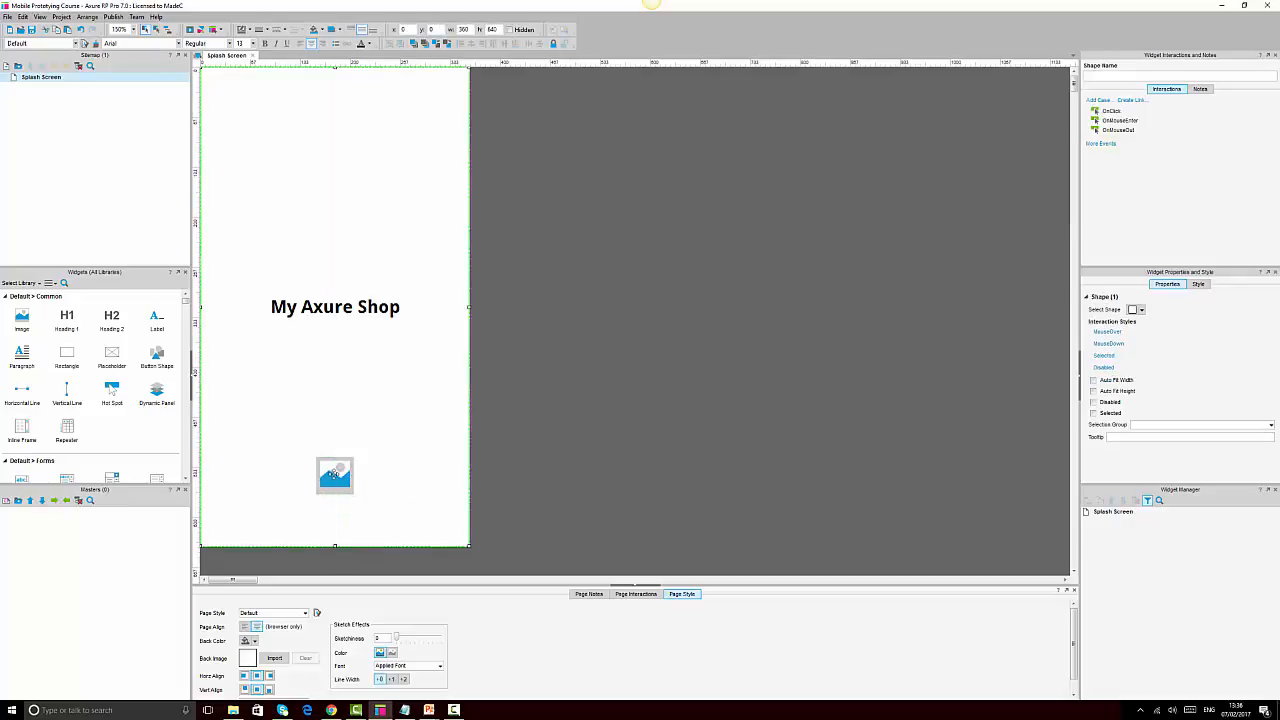
double_click(330, 475)
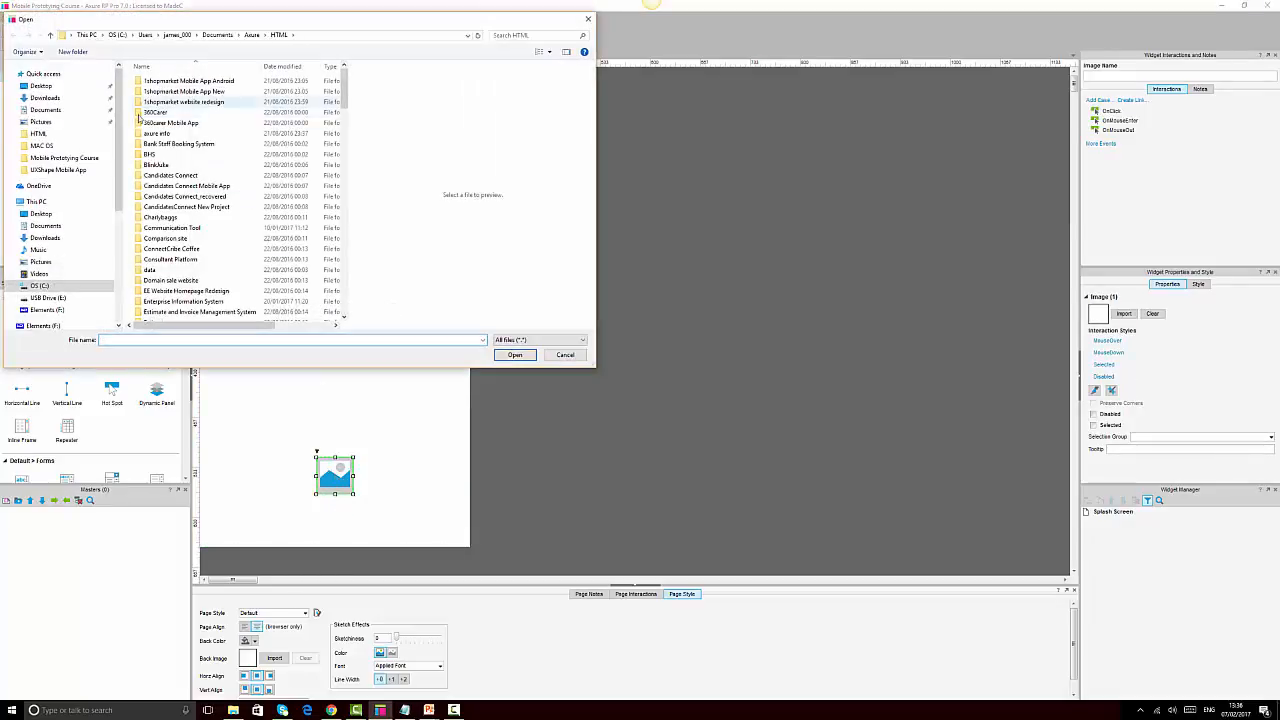
click(41, 86)
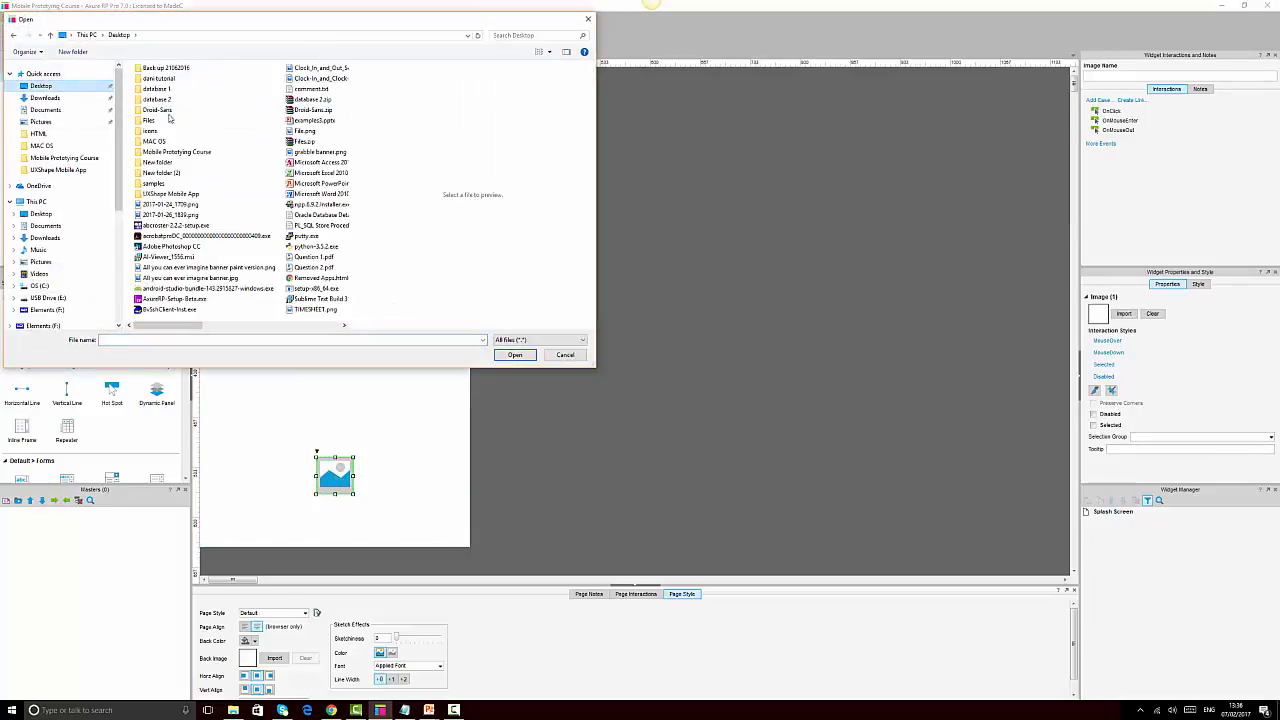
double_click(185, 154)
click(157, 95)
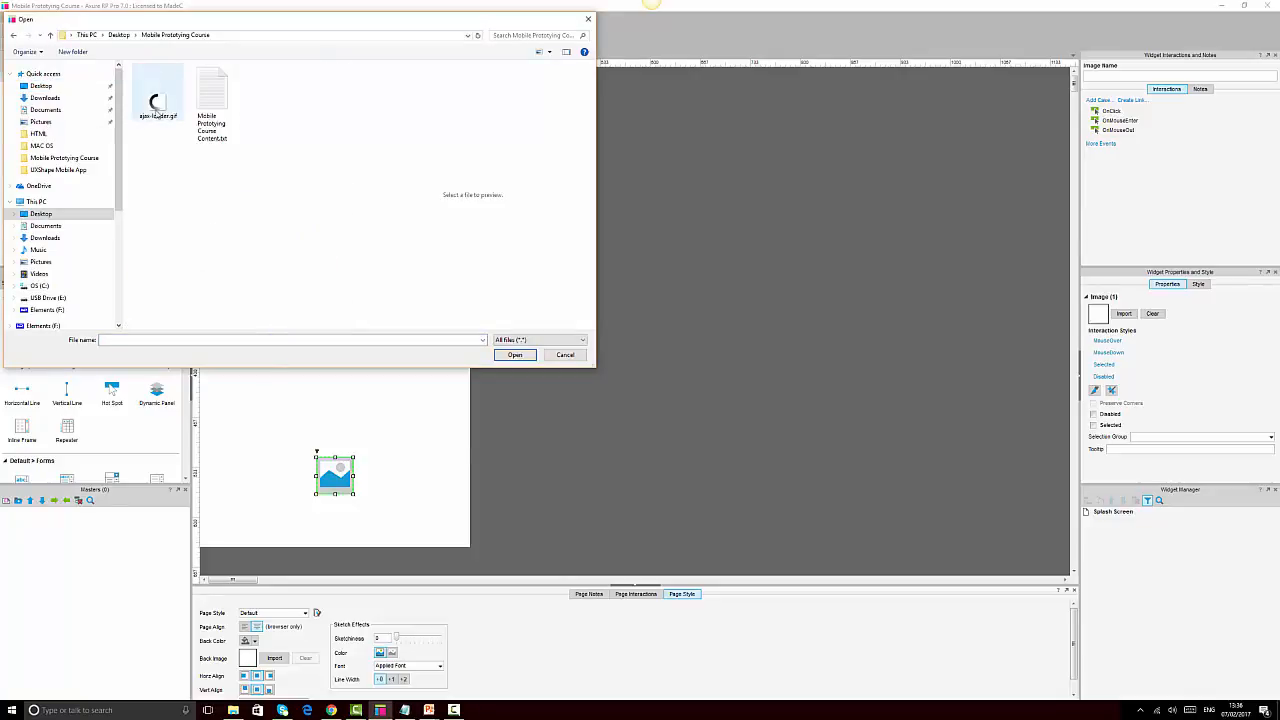
click(514, 355)
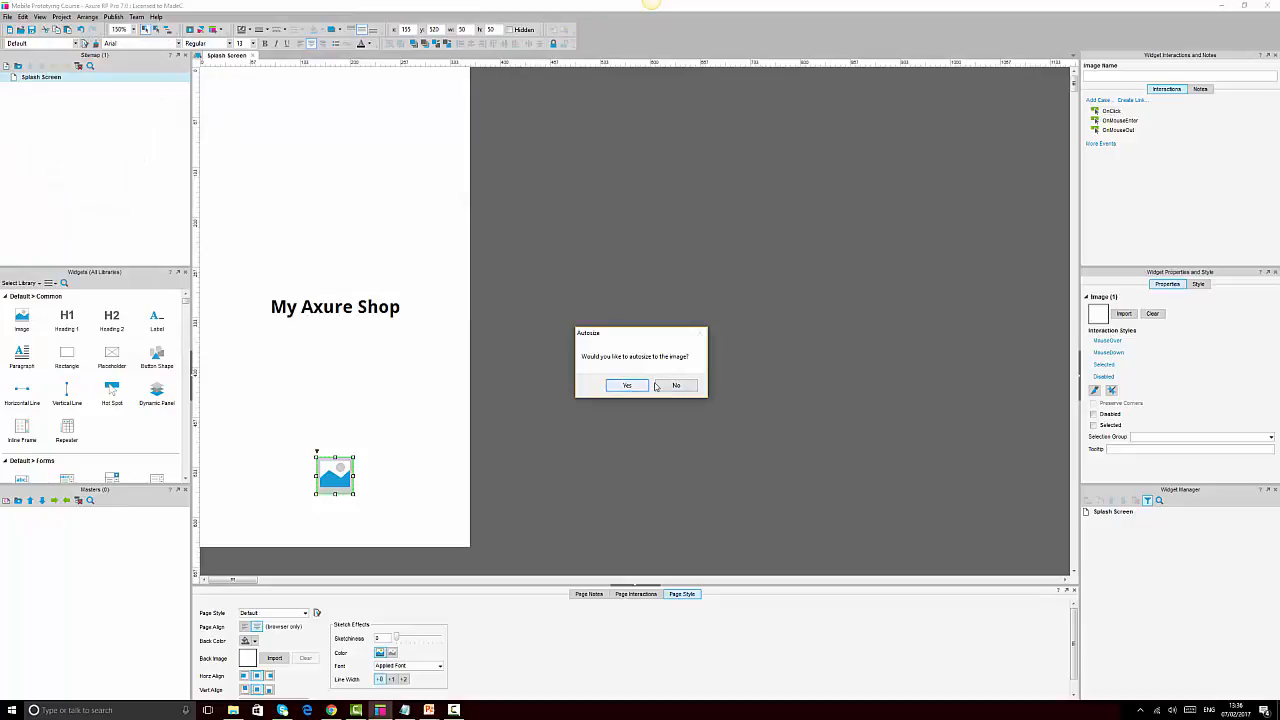
click(613, 388)
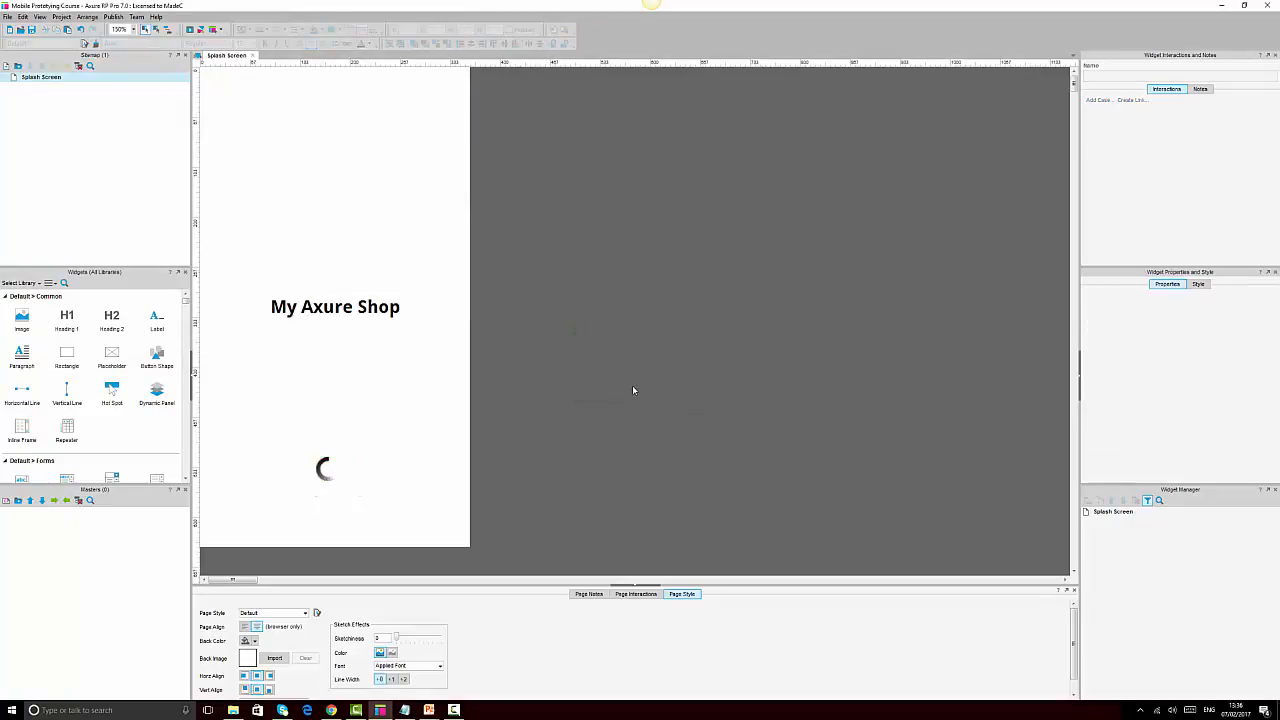
click(351, 446)
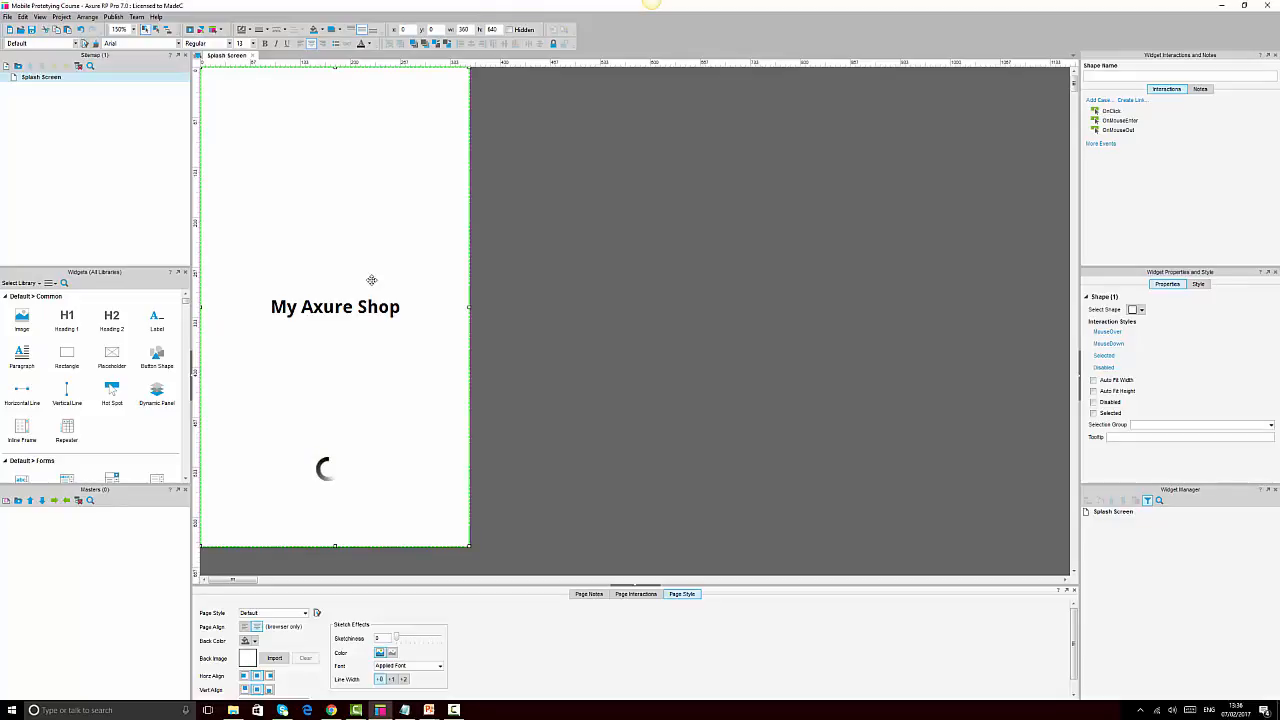
click(331, 710)
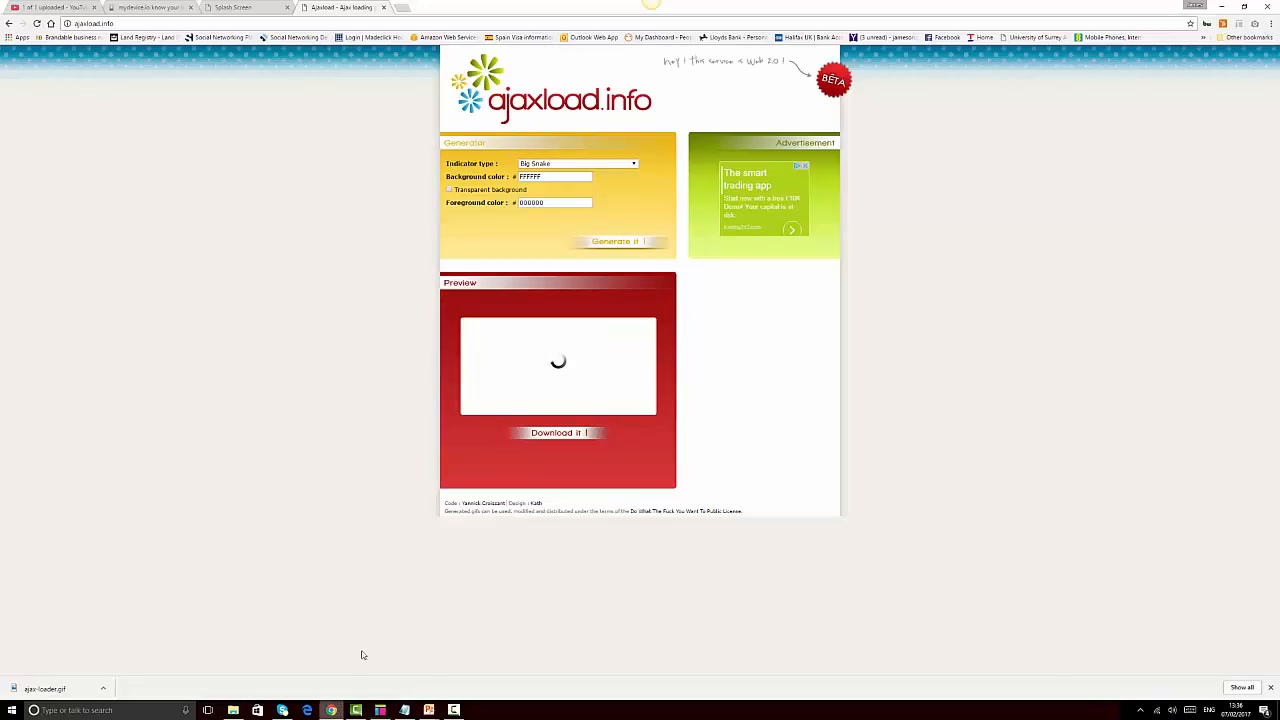
Reload the Splash Screen preview to check the spinner under 'My Axure Shop', then return to Axure
click(240, 7)
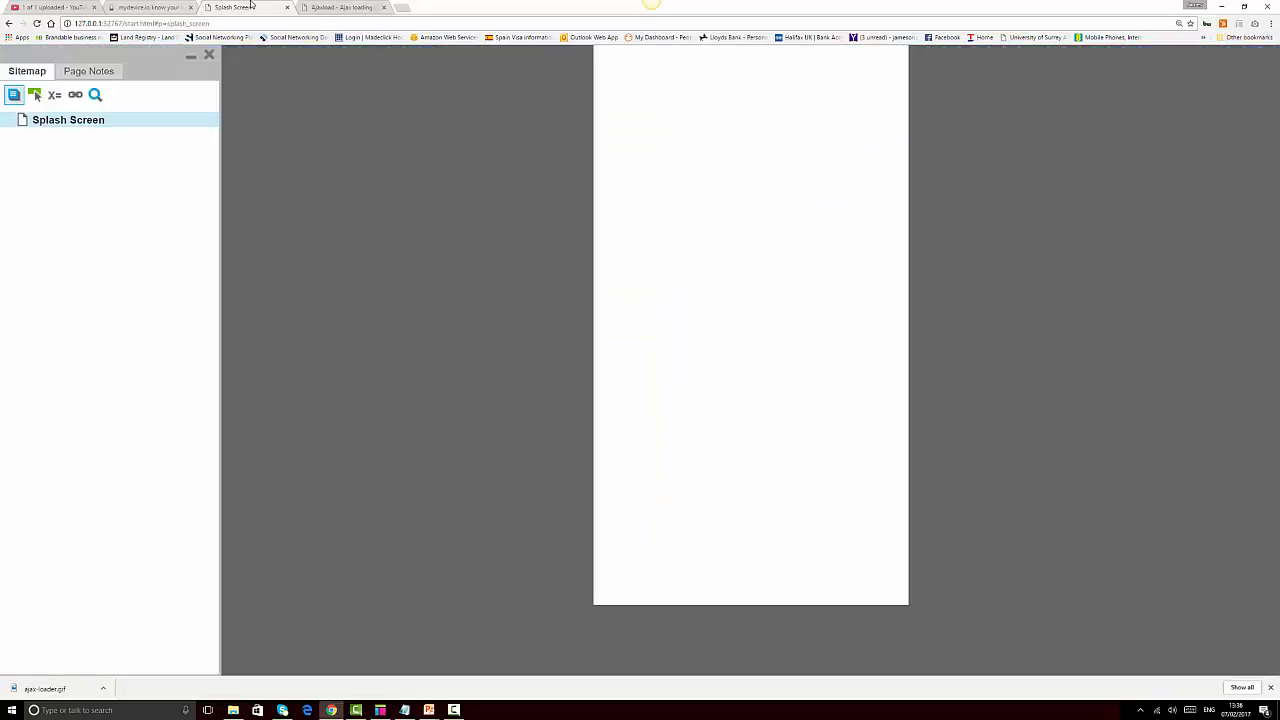
click(37, 24)
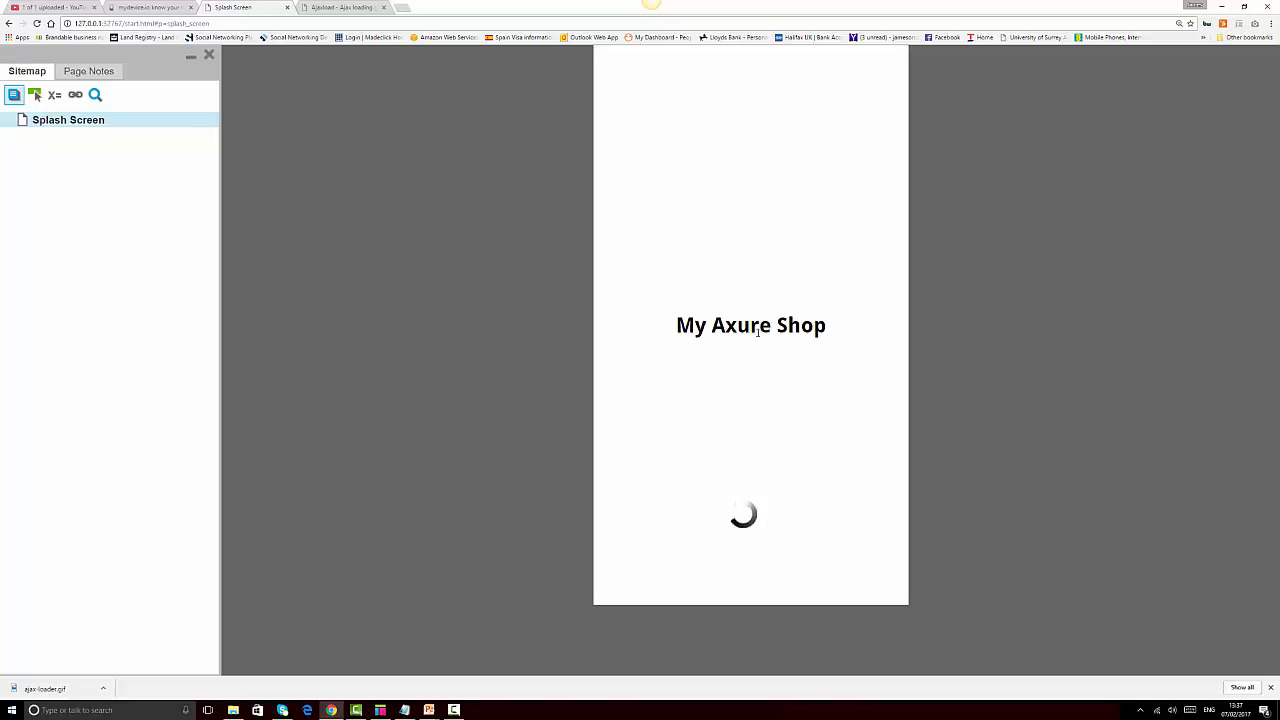
click(380, 710)
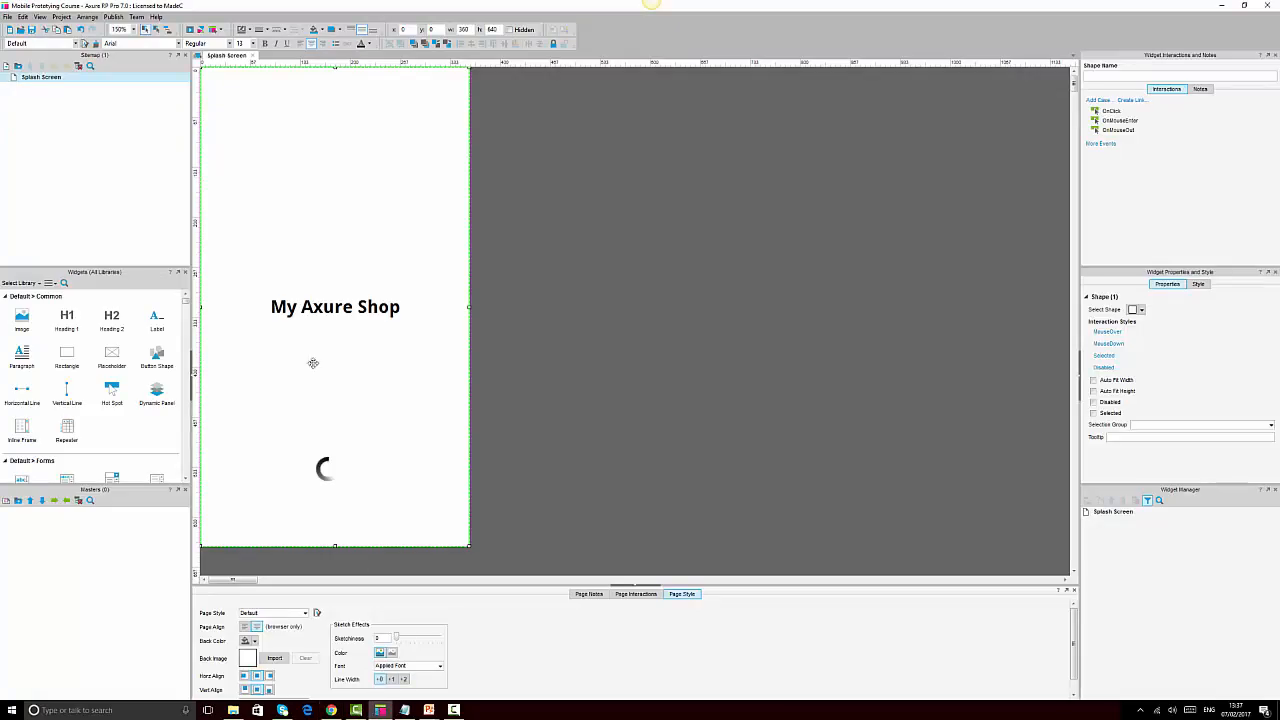
Set the My Axure Shop heading font to Maven Pro and trim its box height to 54
click(287, 310)
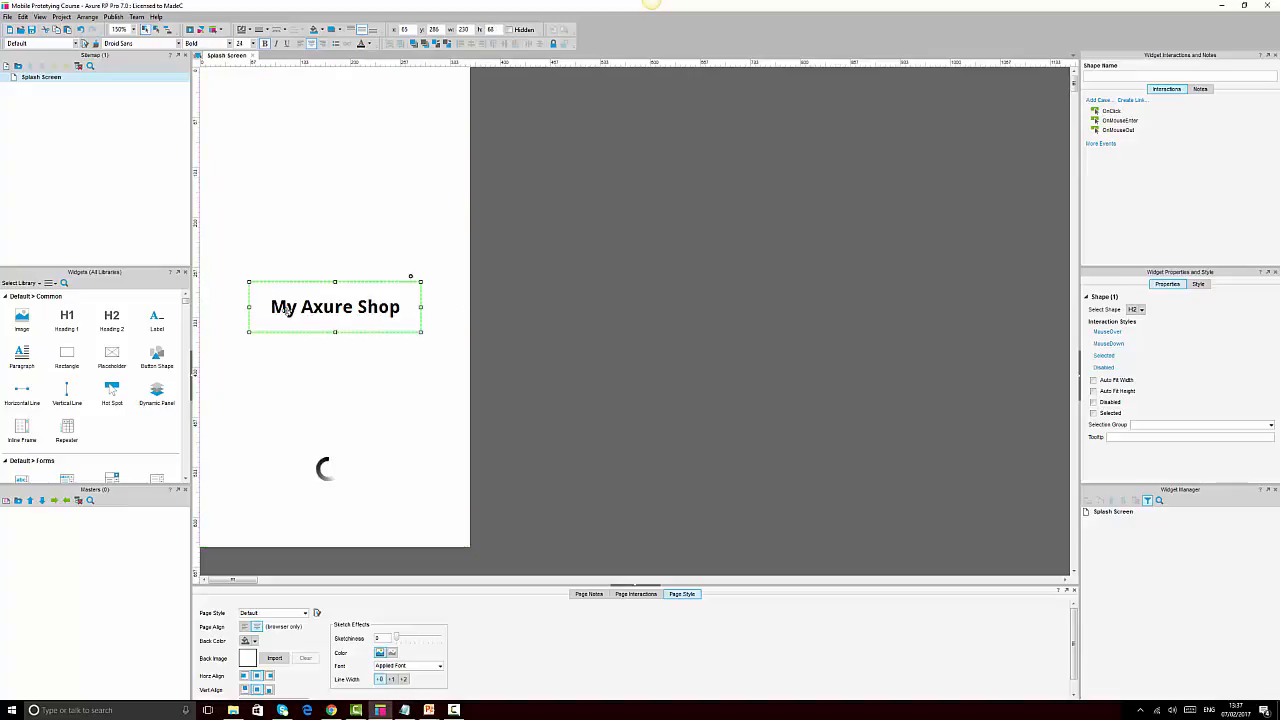
click(143, 43)
text(Maven Pro)
key(Return)
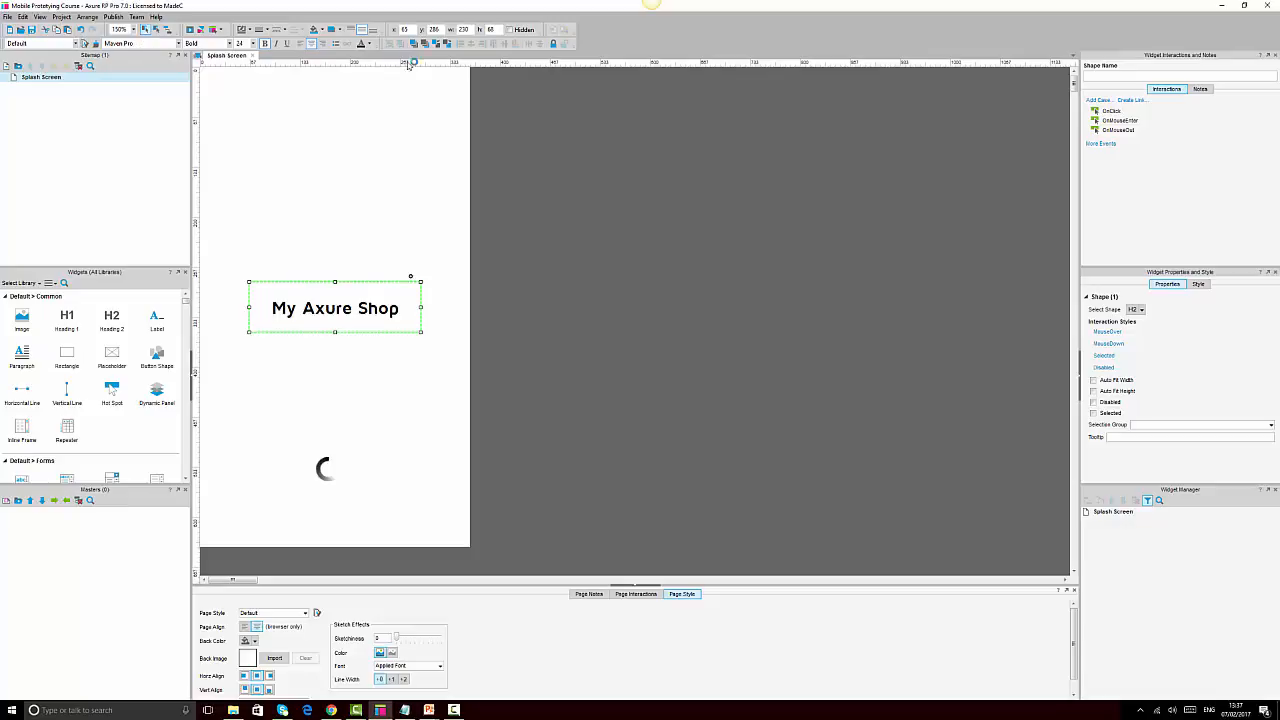
drag(421, 332, 421, 319)
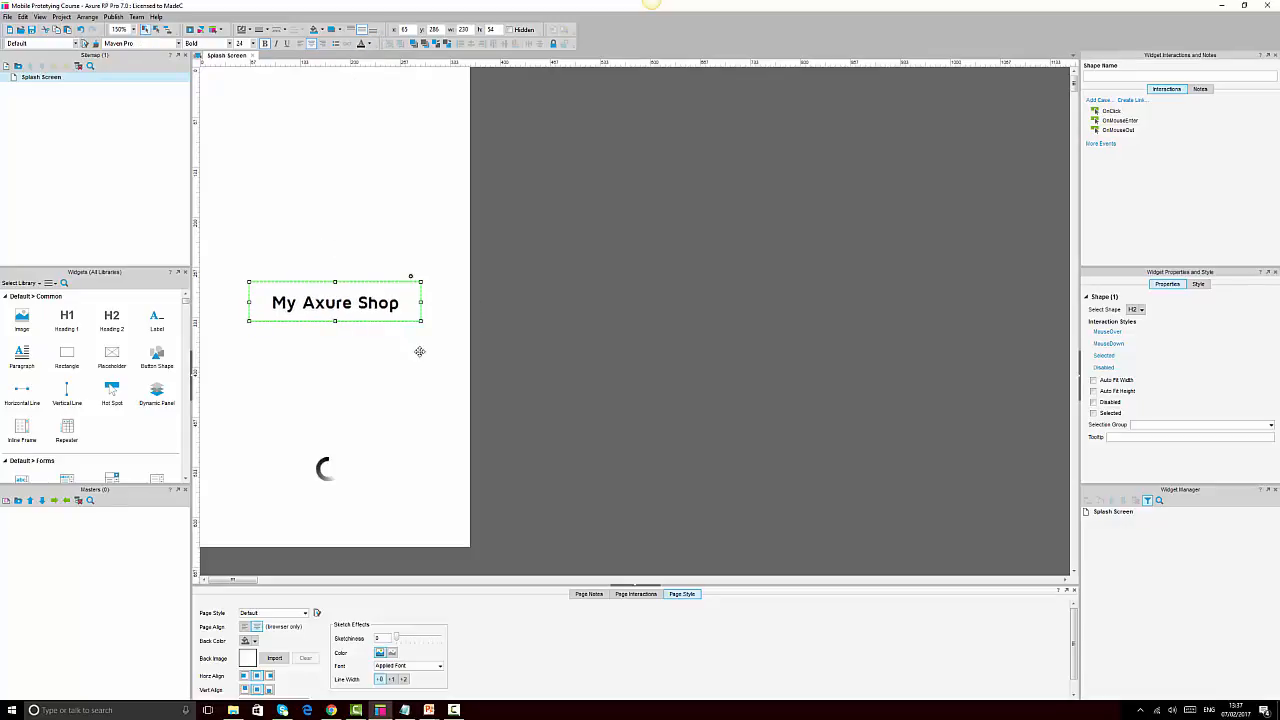
click(419, 351)
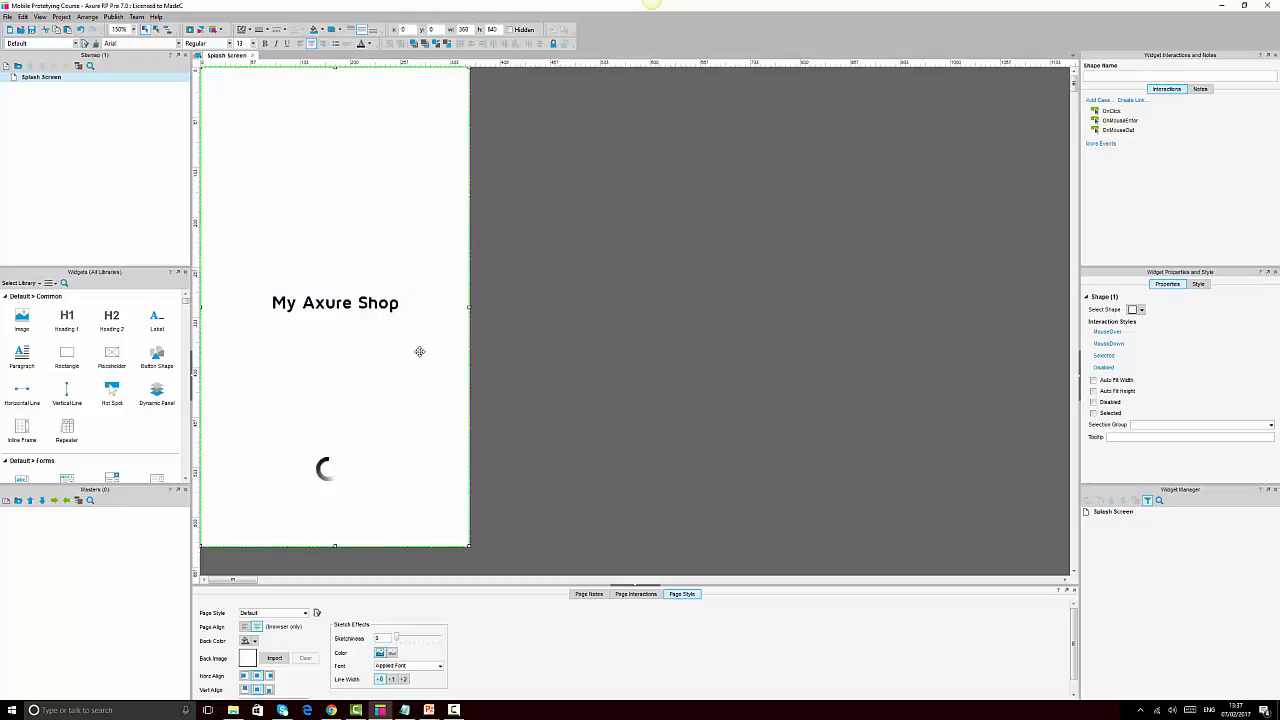
Set the heading's font size to 25
click(377, 302)
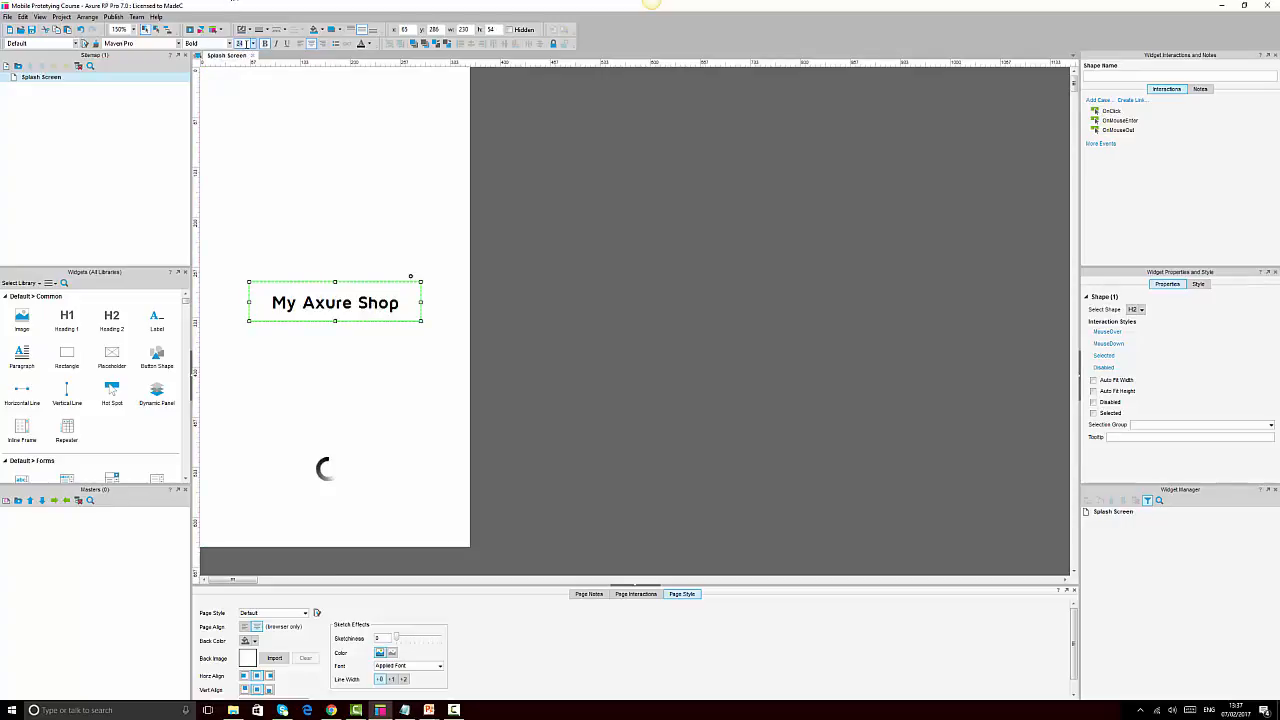
click(246, 44)
text(25)
key(Return)
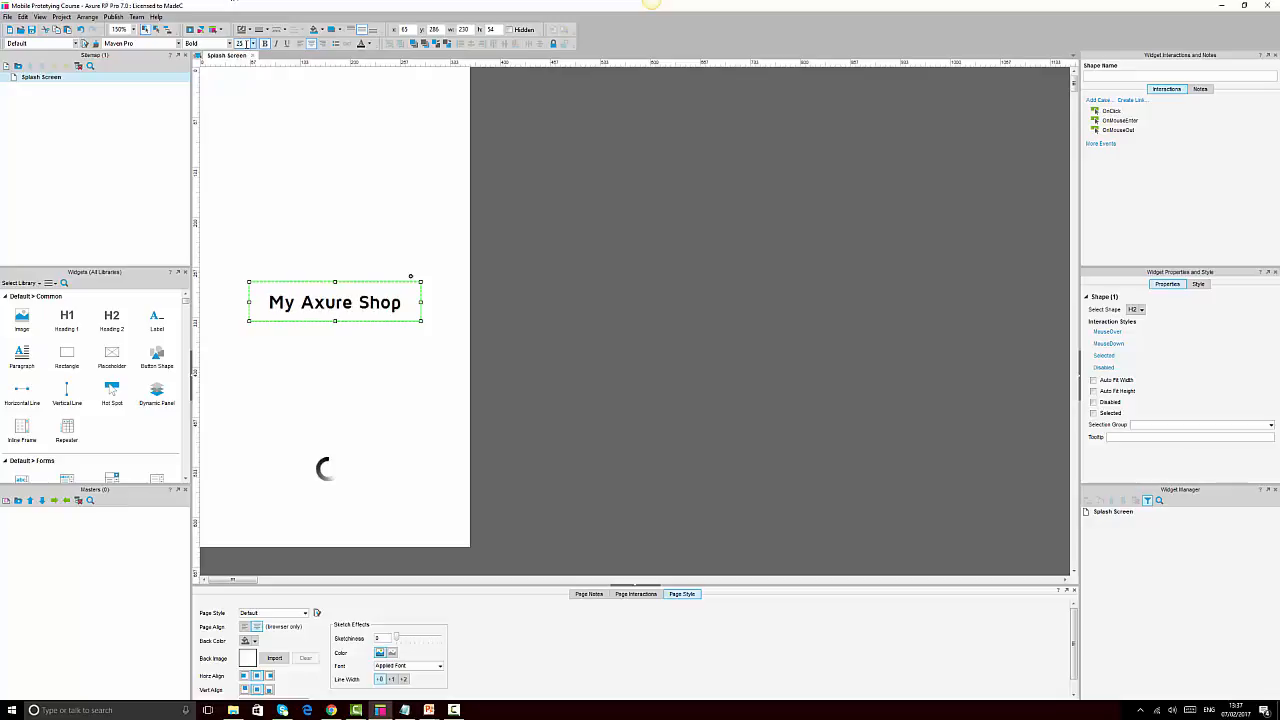
click(671, 321)
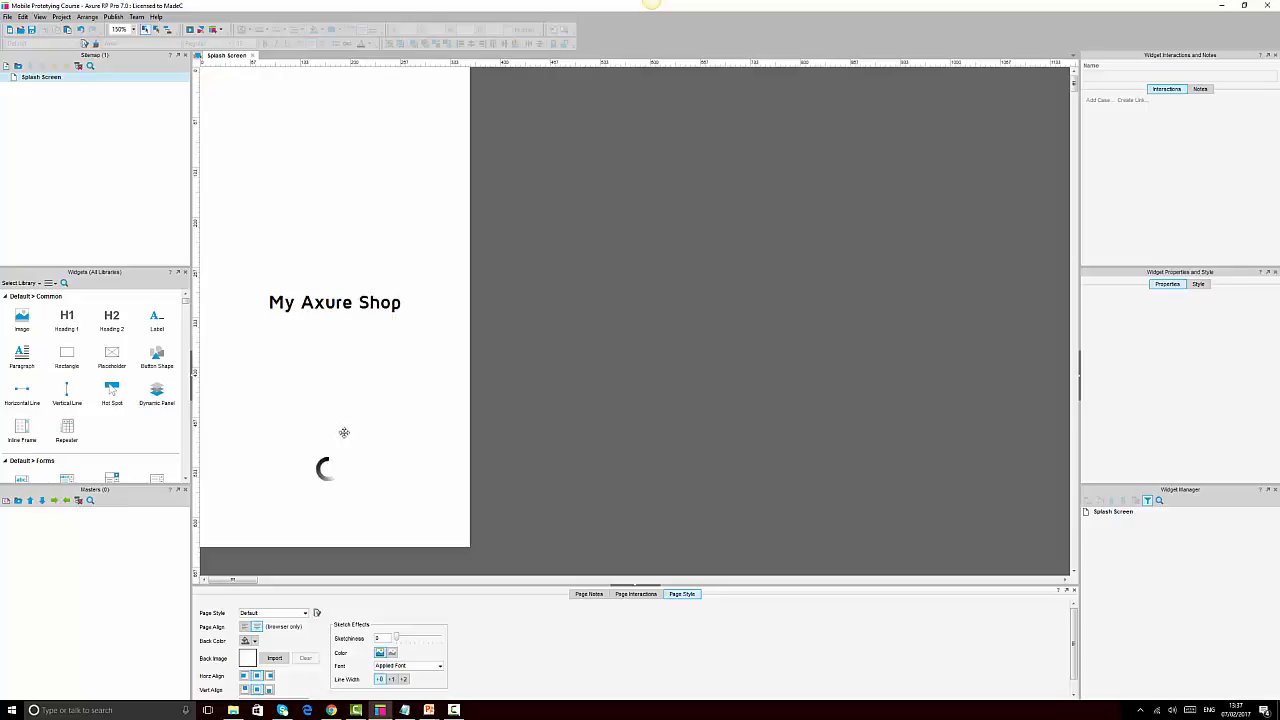
click(338, 205)
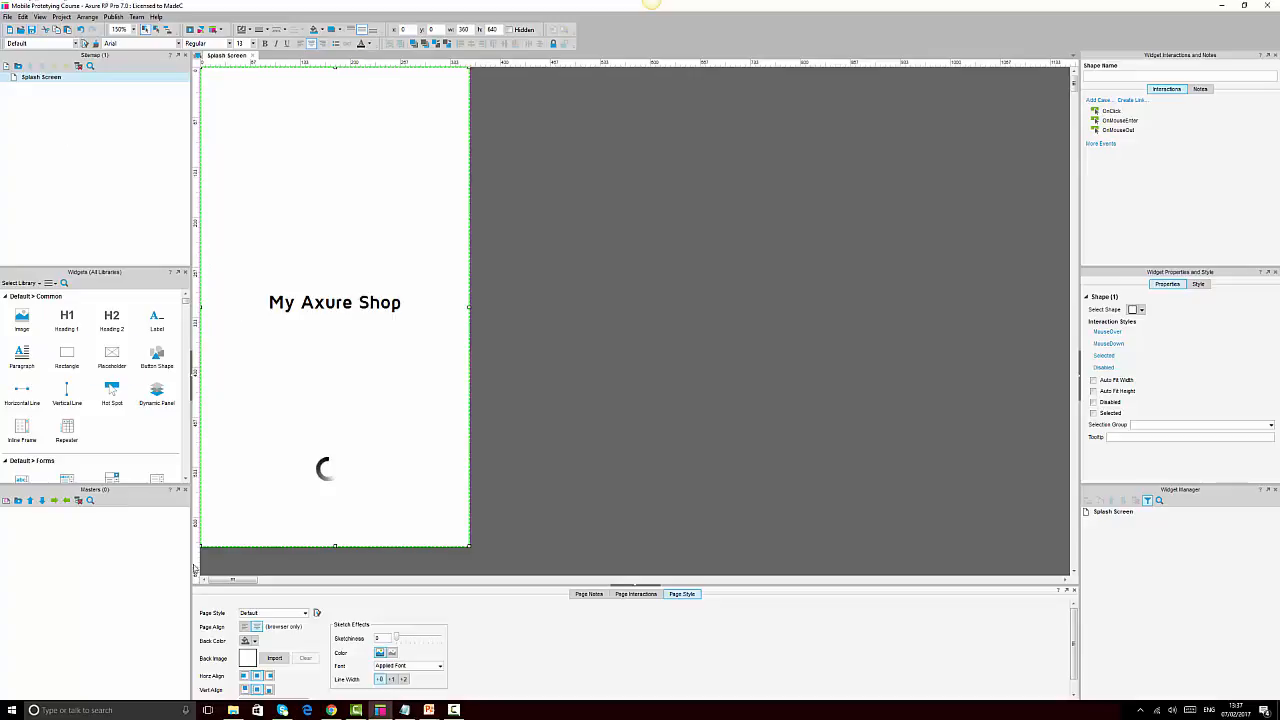
Reload the Chrome preview to check the Maven Pro heading, then return to Axure
click(331, 710)
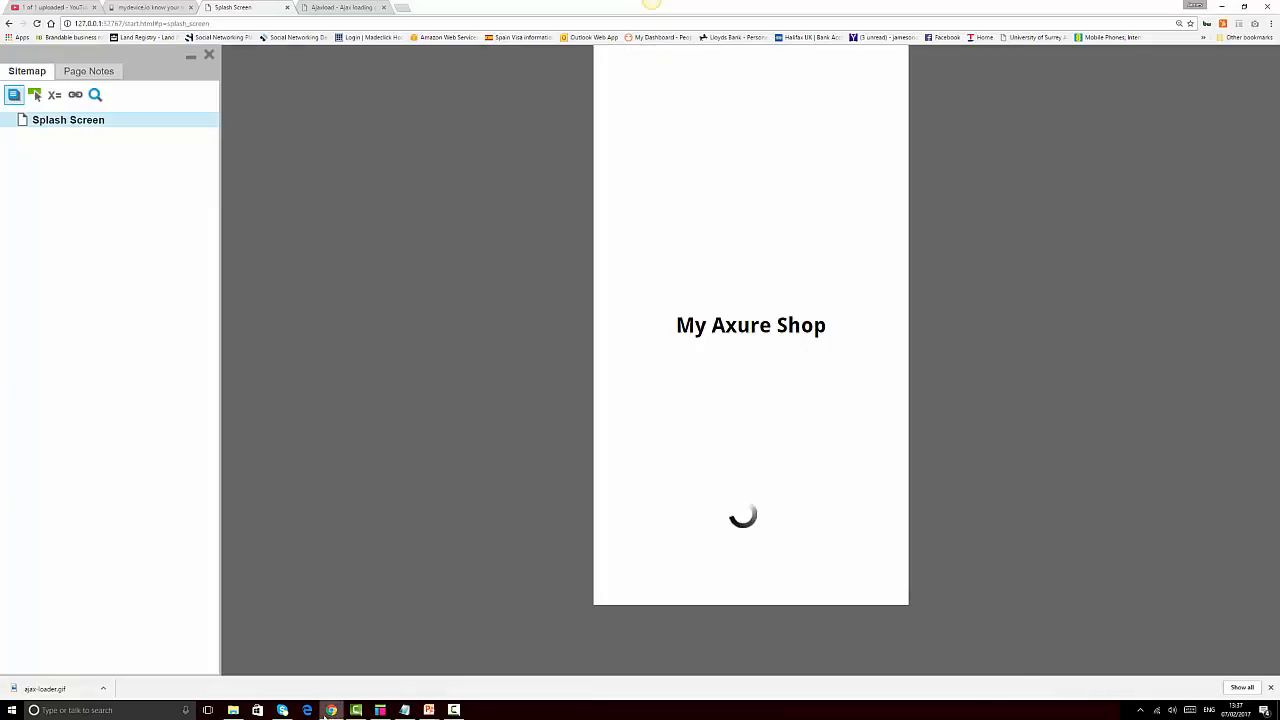
click(37, 24)
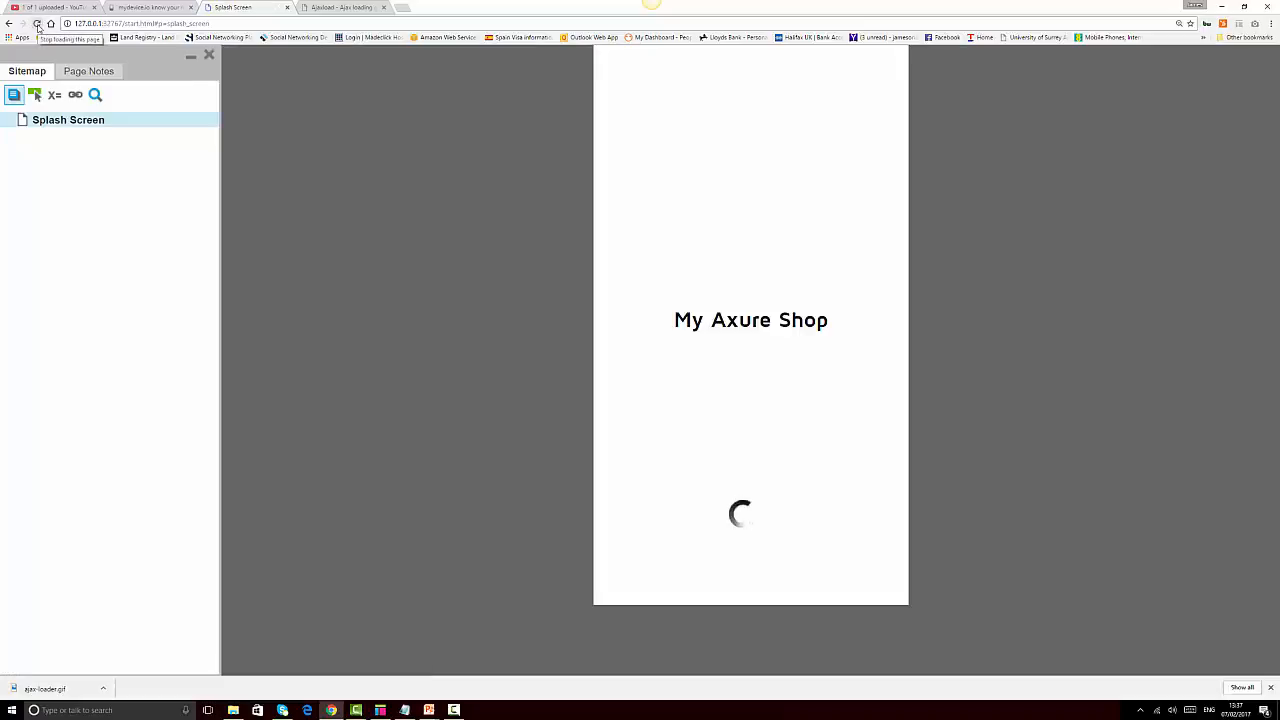
click(380, 710)
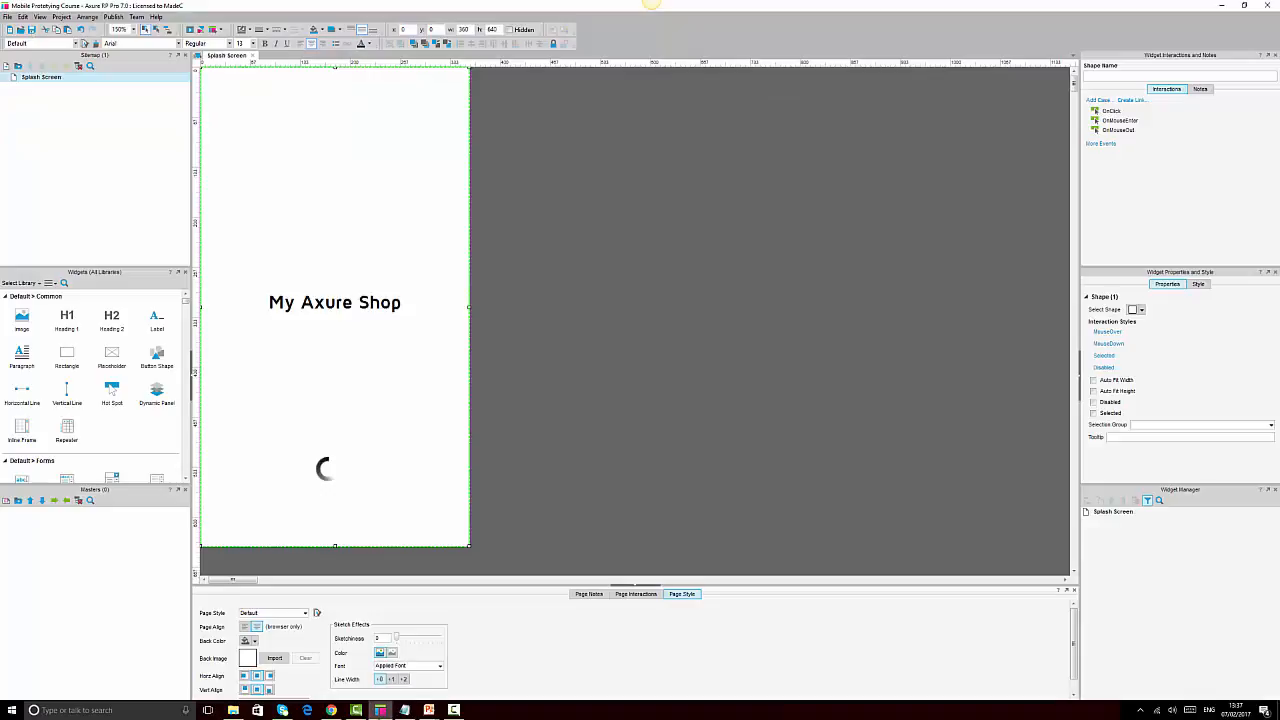
Highlight Onboarding as the next page in the Notepad course list, then minimize Notepad
click(405, 710)
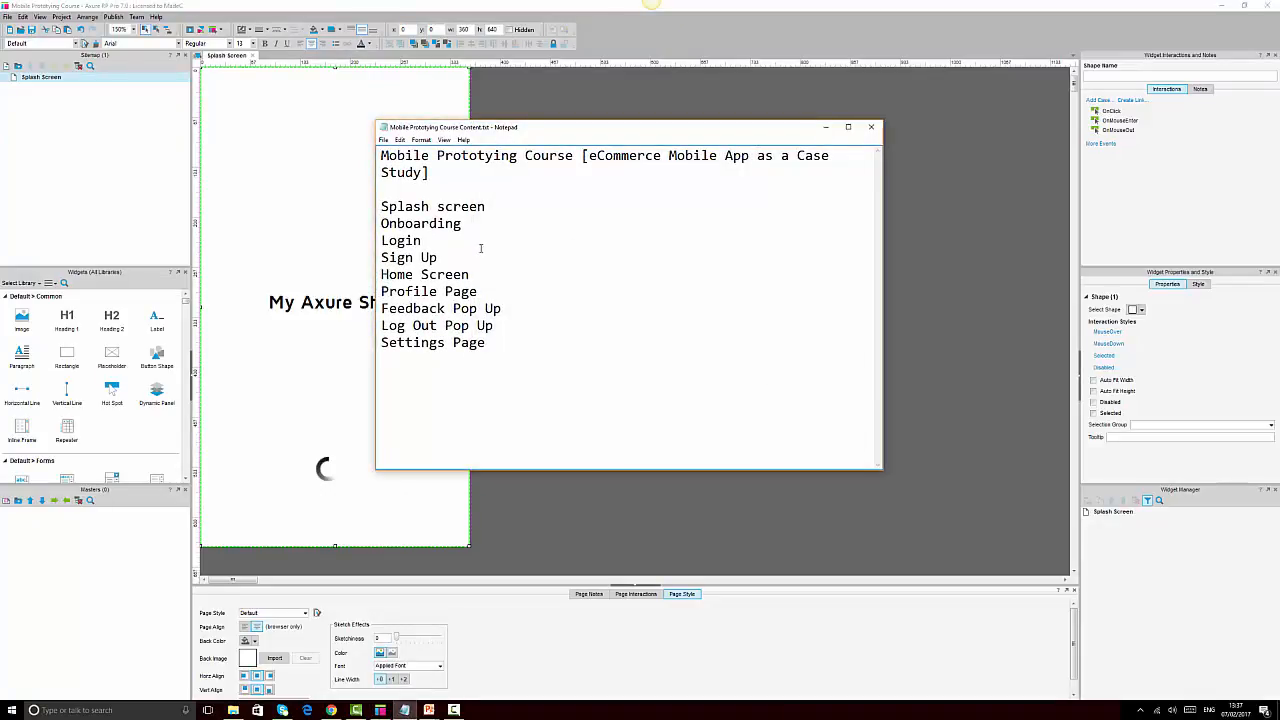
drag(472, 225, 376, 228)
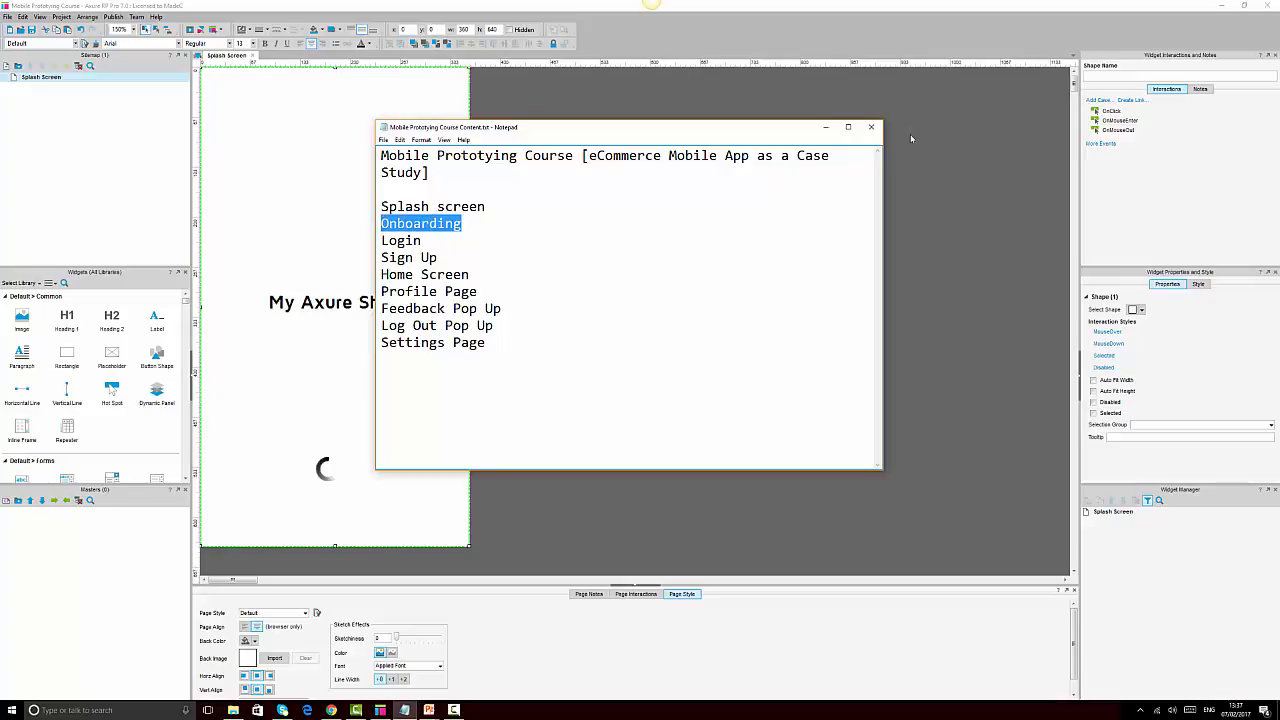
click(829, 130)
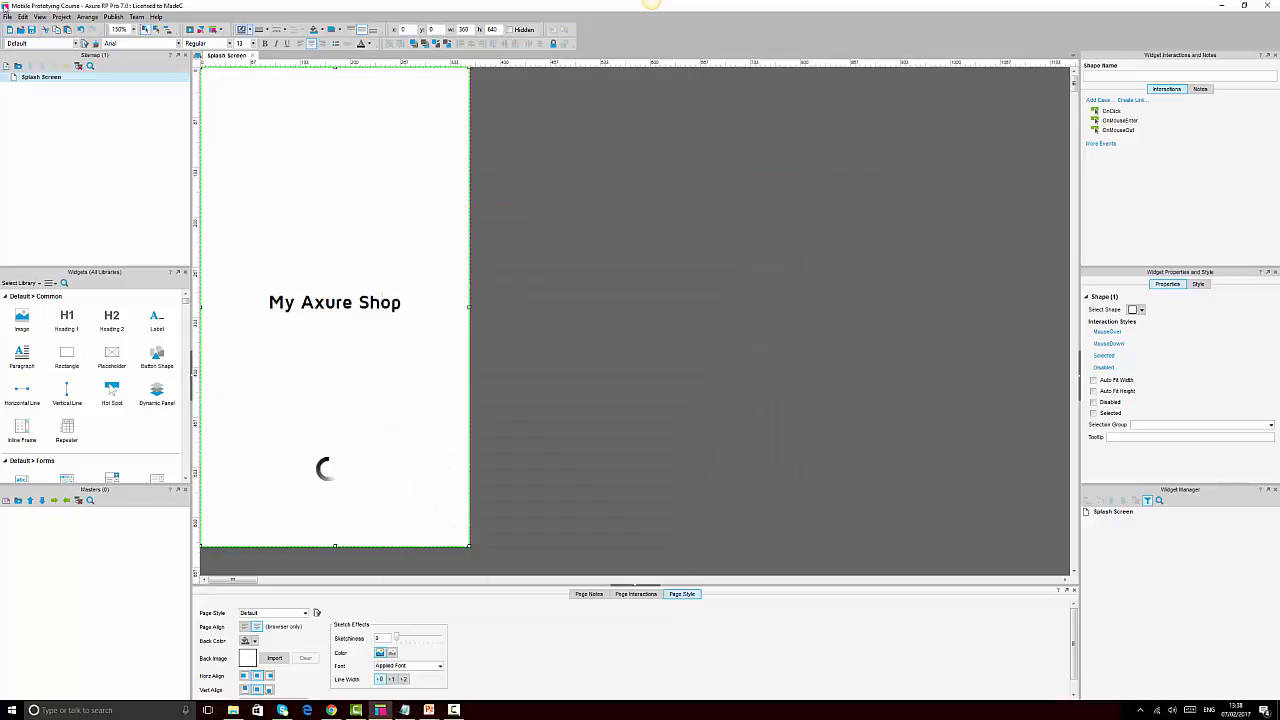
Duplicate the Splash Screen page in the Sitemap and name the copy Onboarding
click(34, 80)
right_click(34, 80)
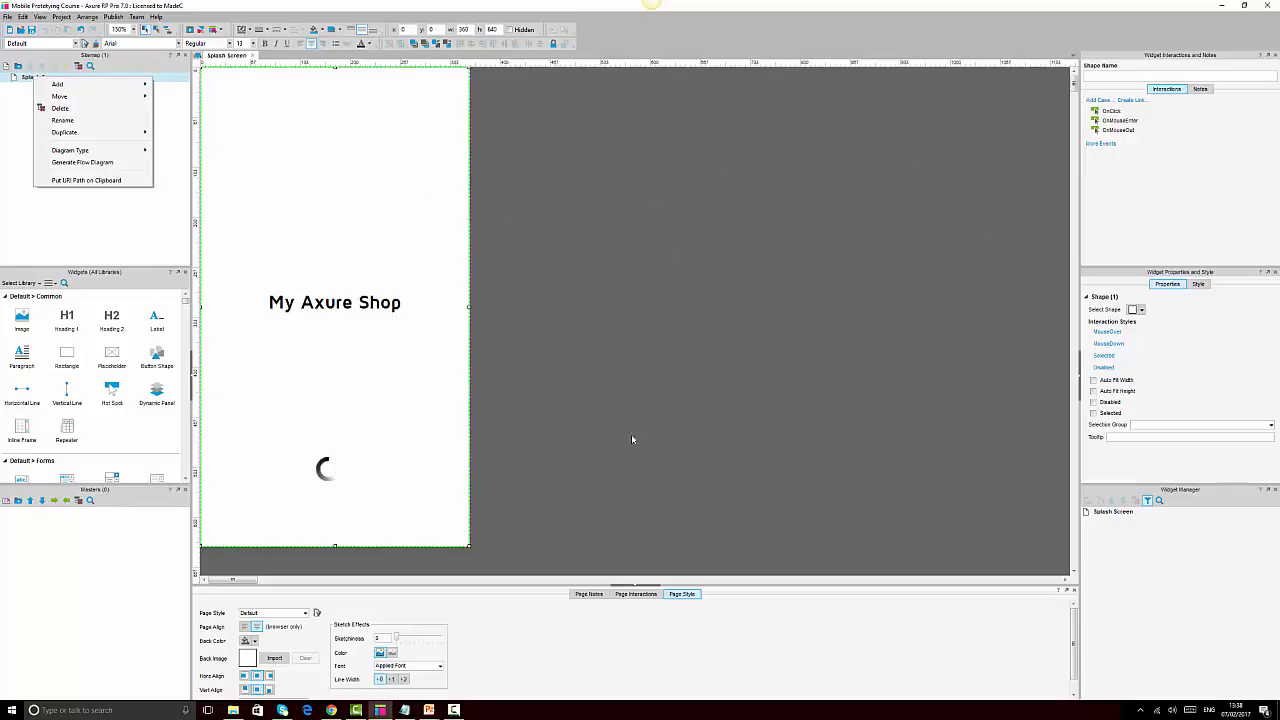
mouse_move(86, 135)
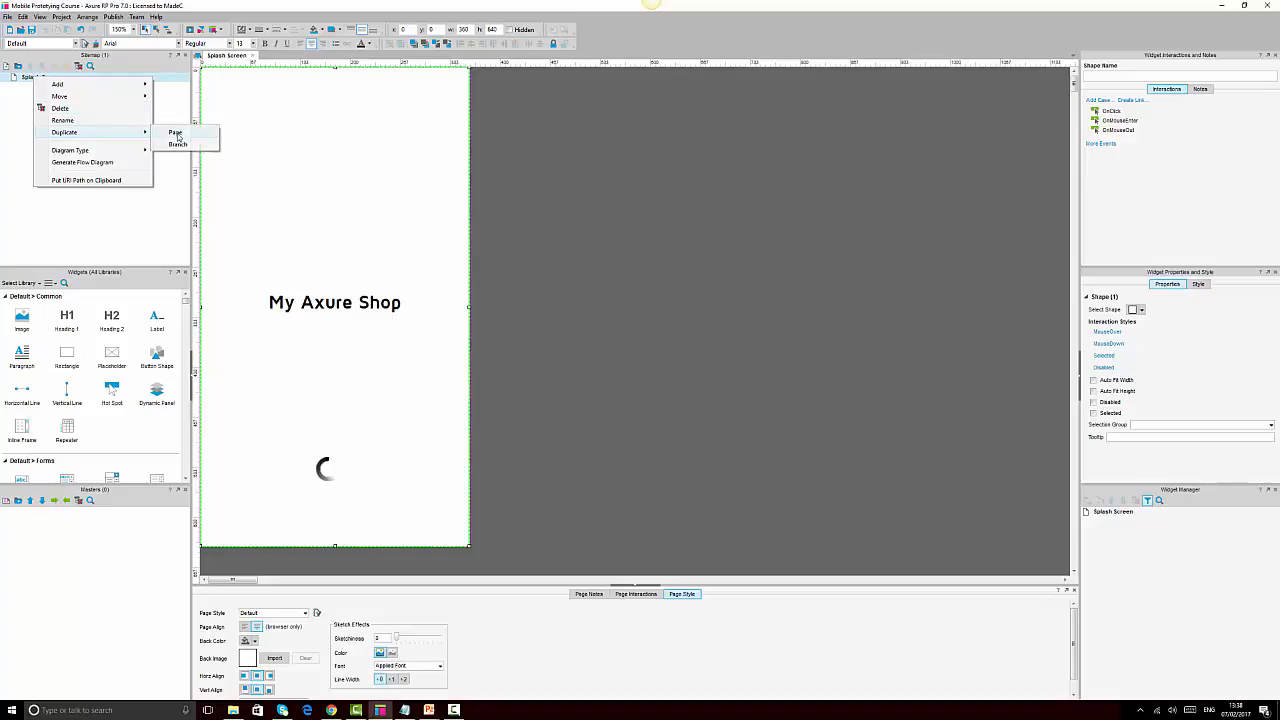
click(178, 137)
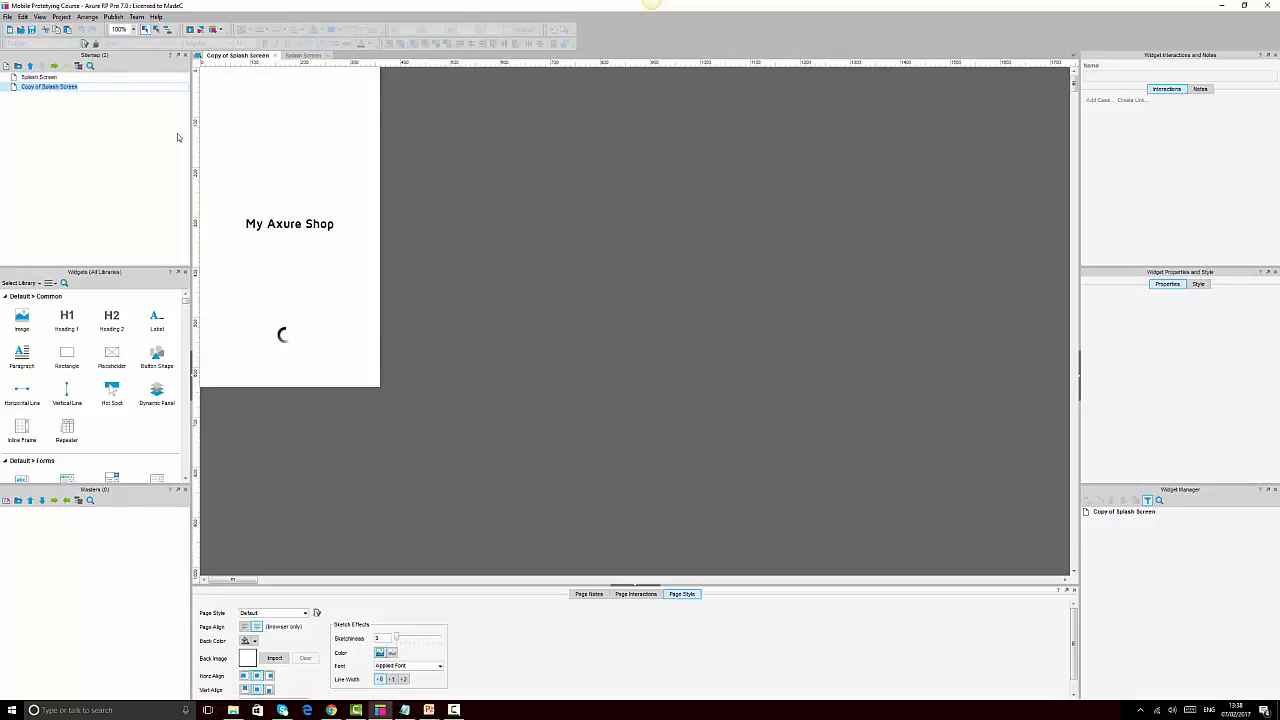
text(Onboarding)
key(Return)
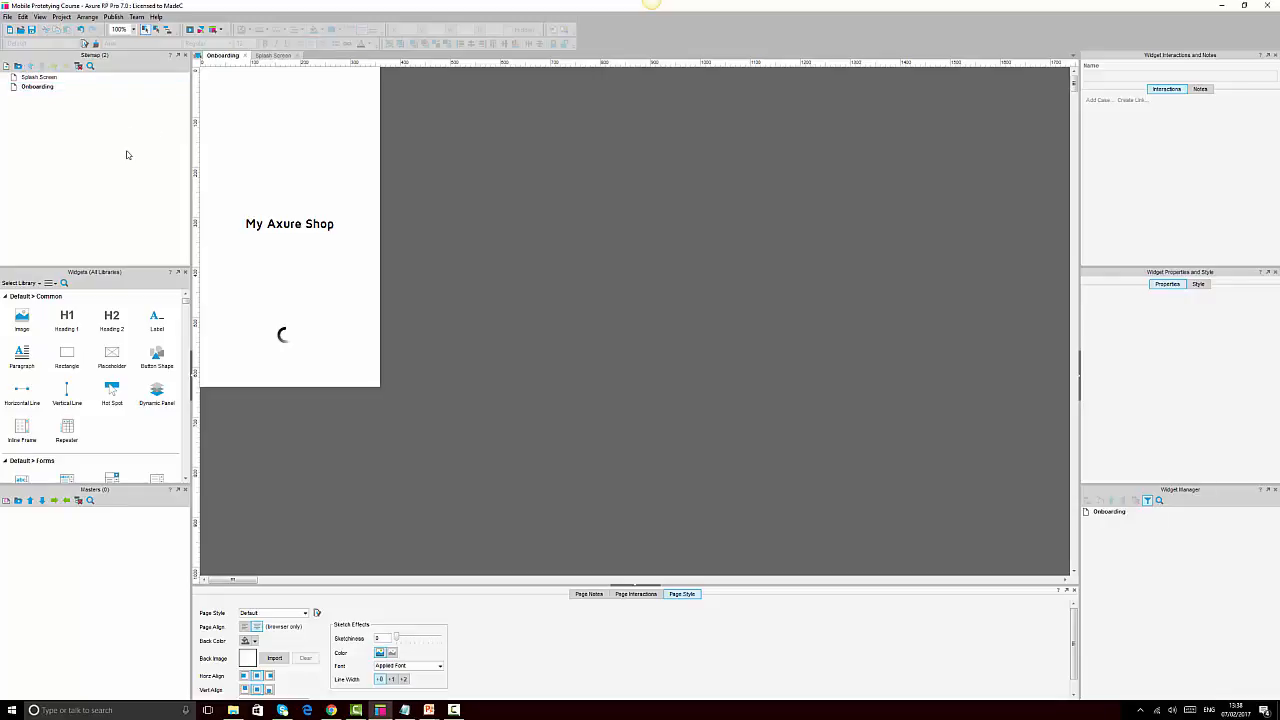
Nest the Onboarding page under Splash Screen in the Sitemap
mouse_move(47, 89)
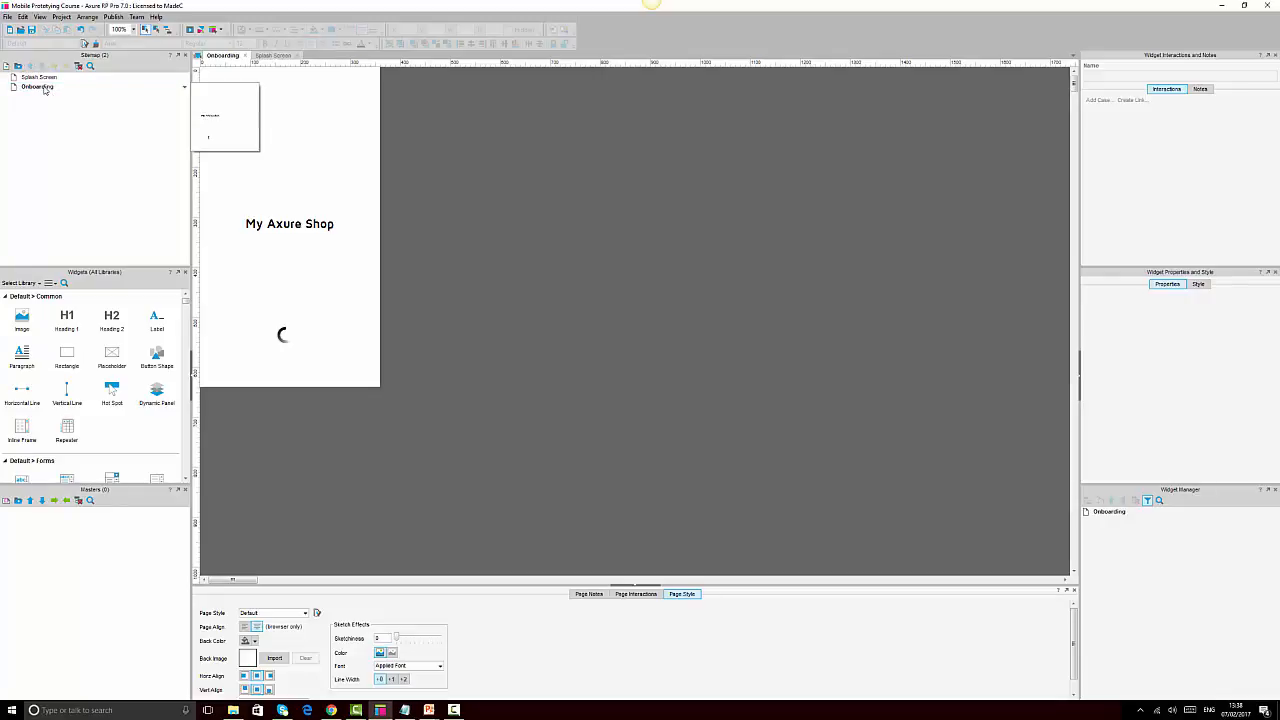
click(44, 88)
mouse_move(45, 78)
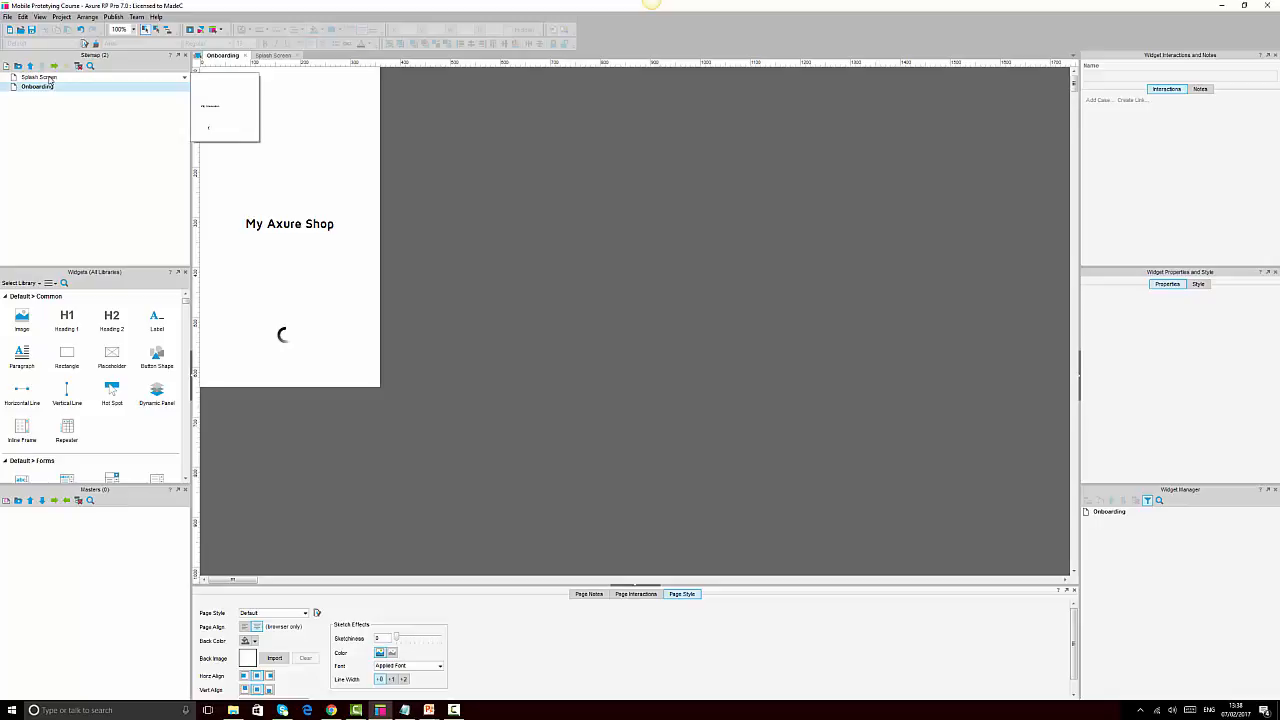
click(54, 66)
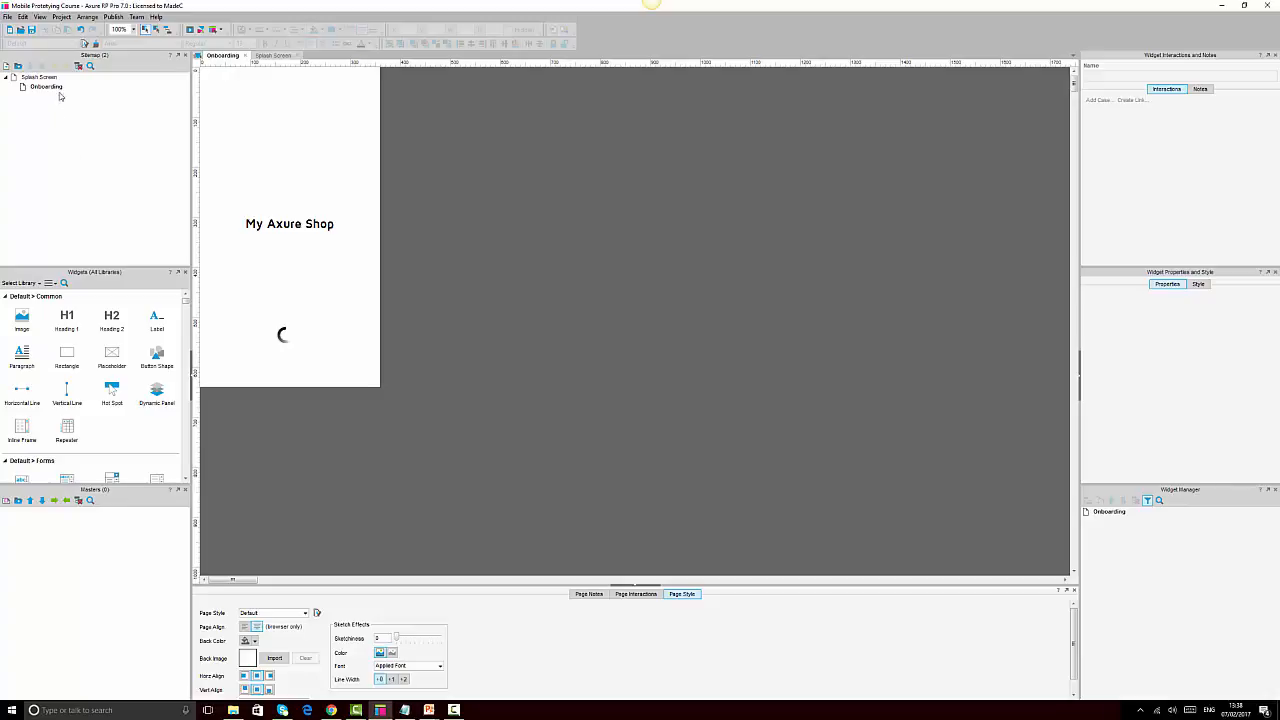
mouse_move(42, 80)
click(42, 89)
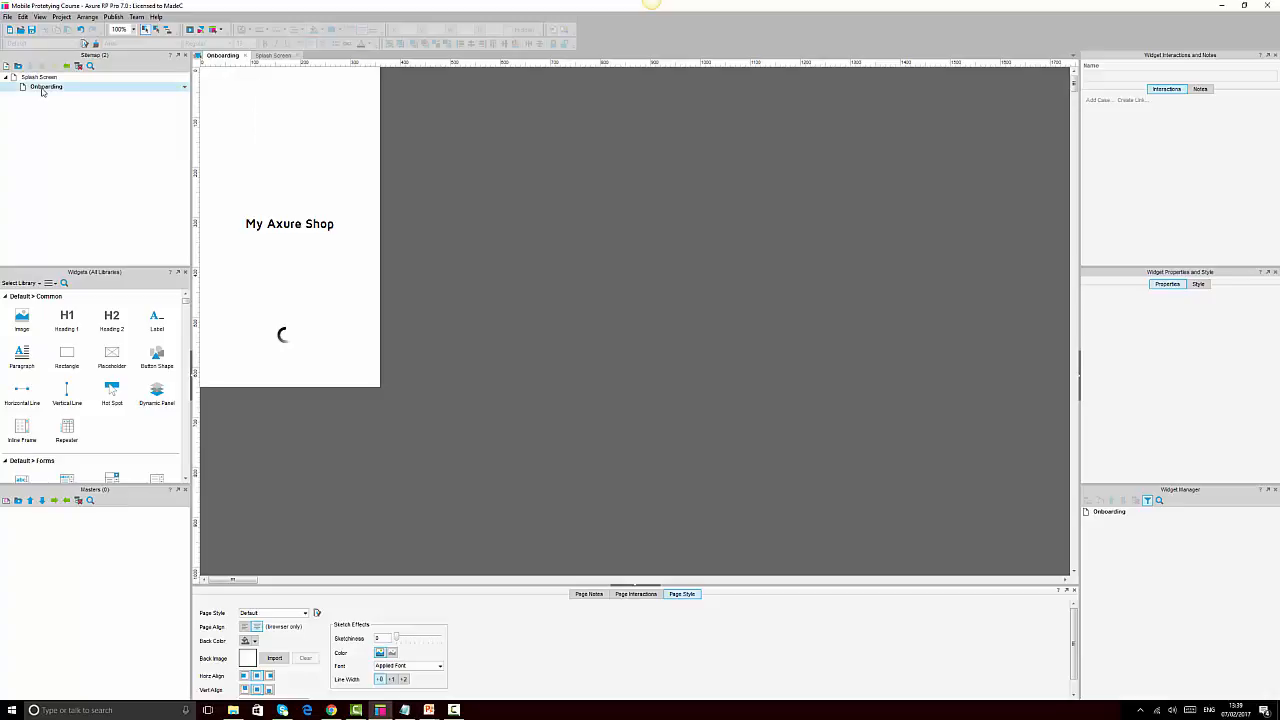
click(83, 177)
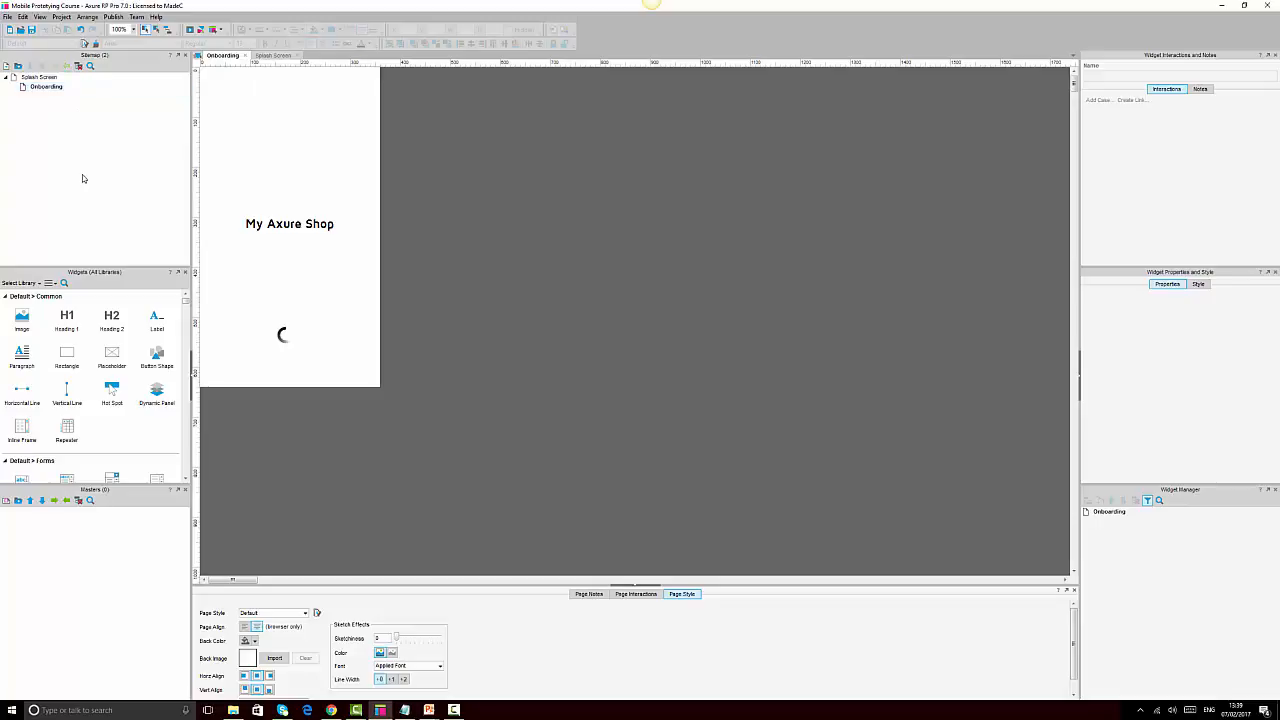
Zoom the canvas to 150% with the Onboarding page selected
click(133, 31)
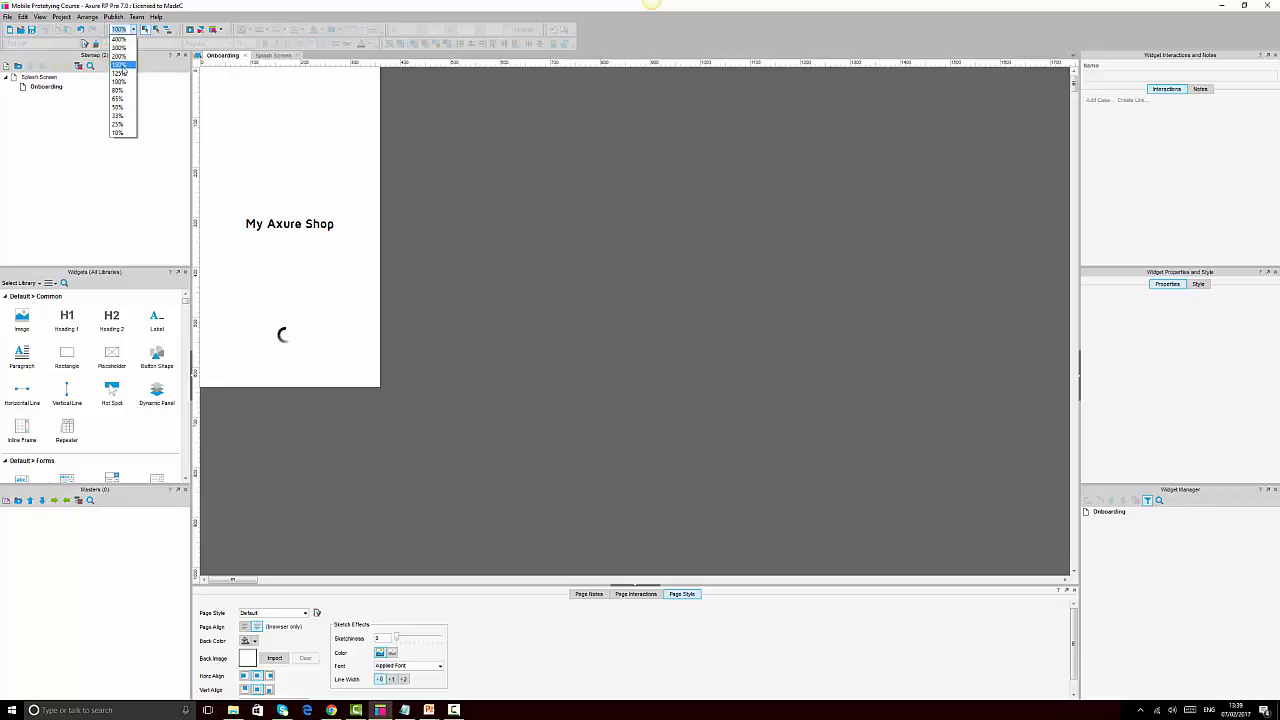
click(123, 69)
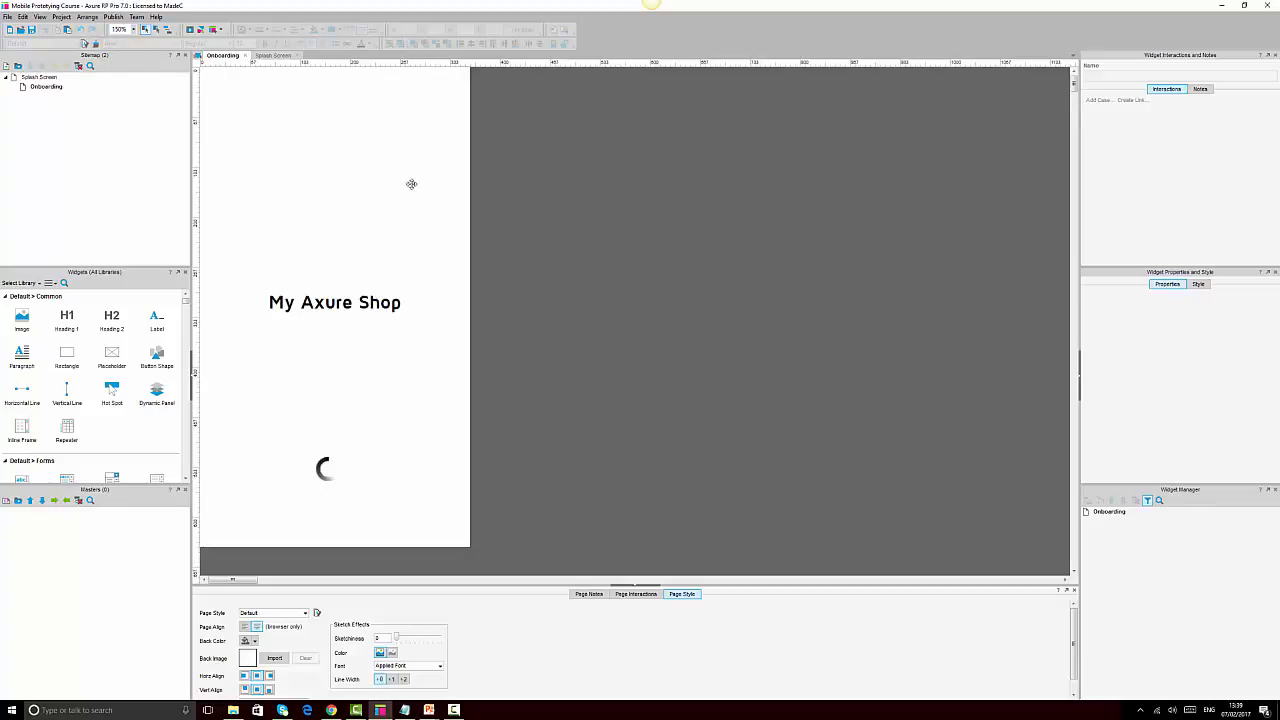
click(45, 88)
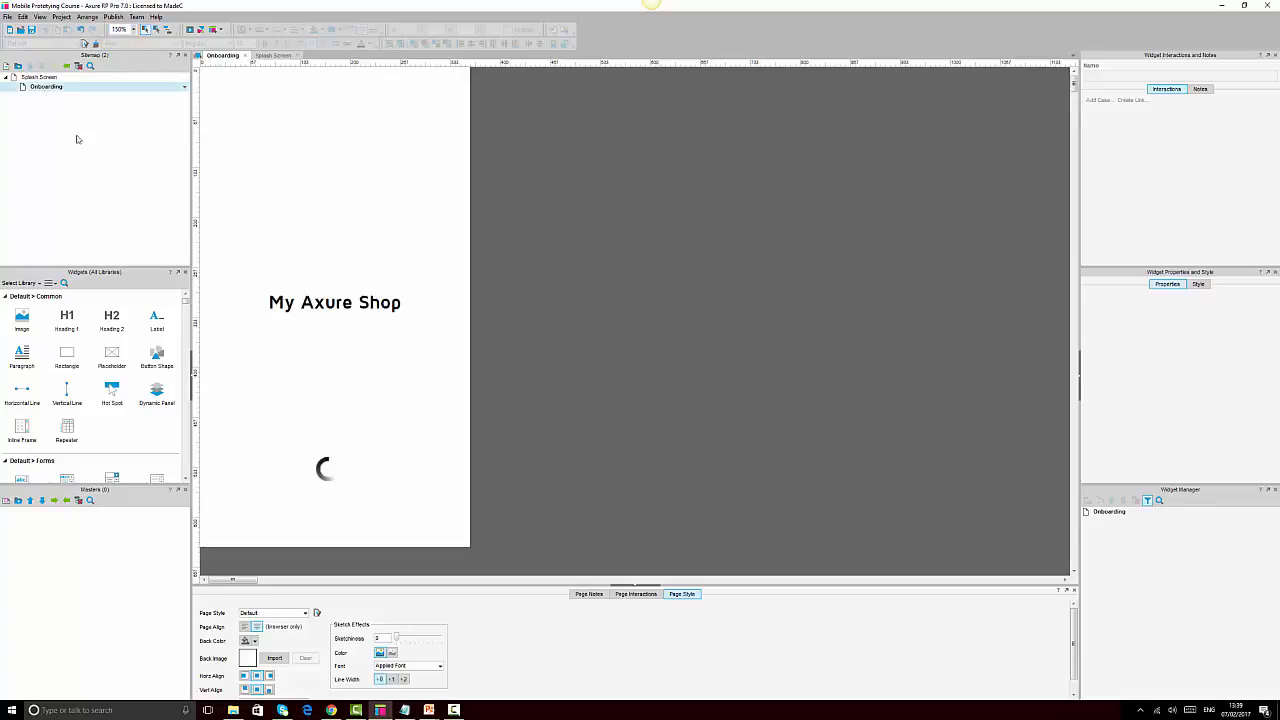
Delete the spinner and change the heading text to 'Onboarding Screen'
click(324, 460)
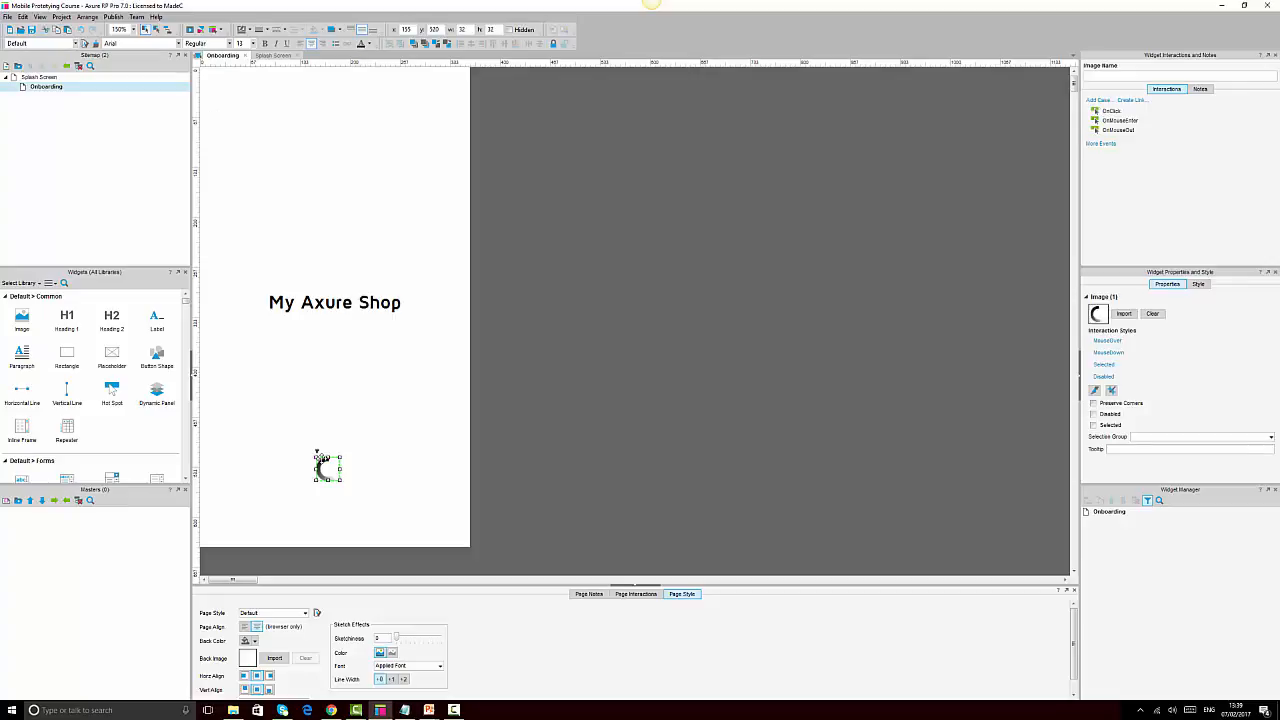
key(Delete)
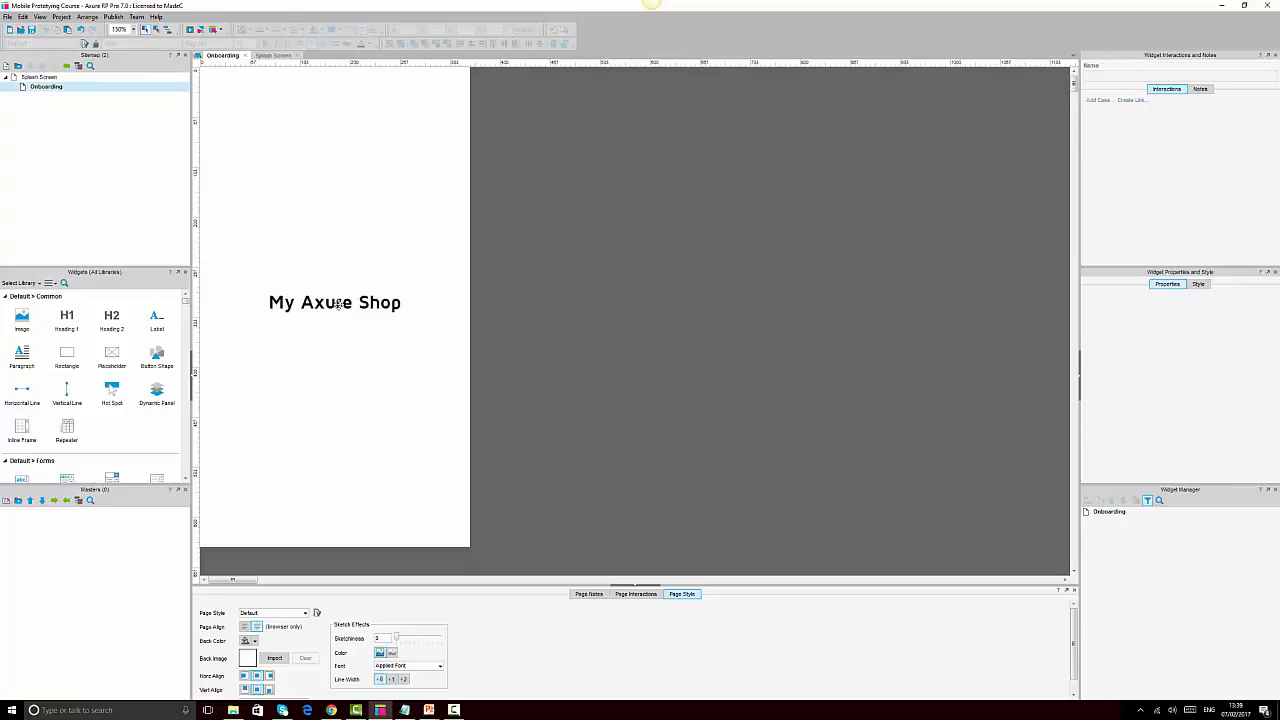
click(338, 304)
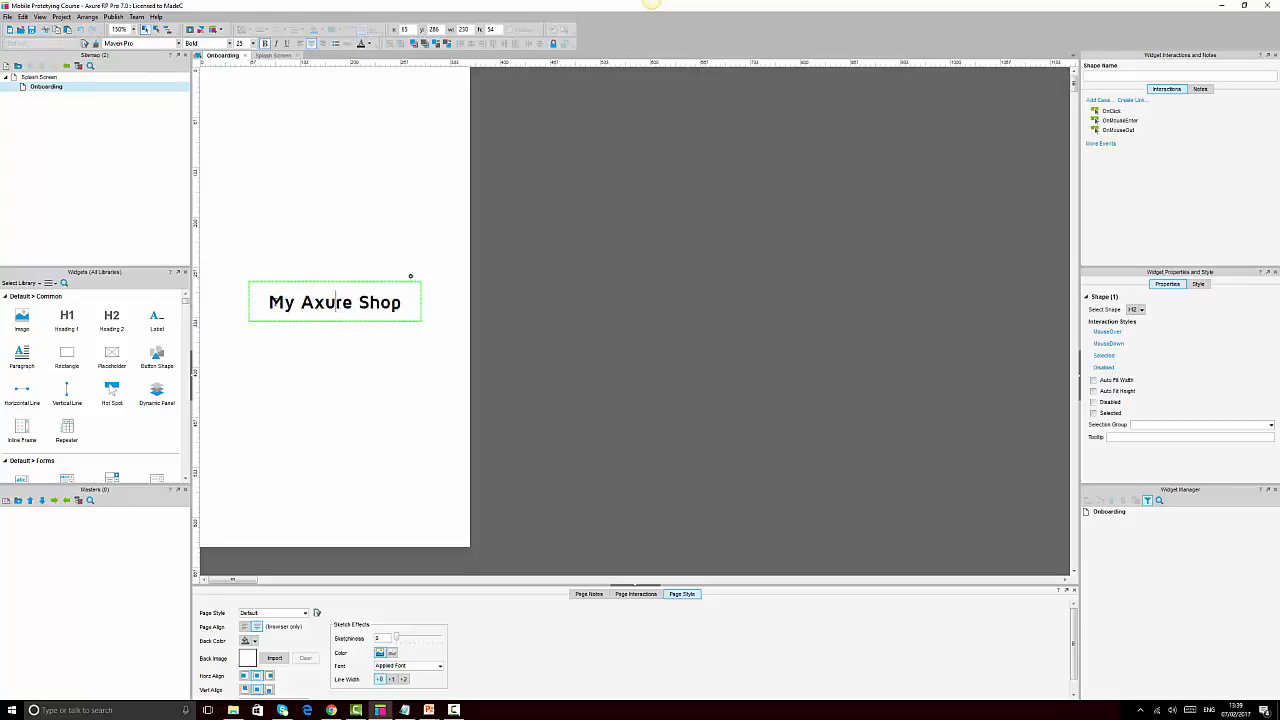
drag(268, 302, 413, 302)
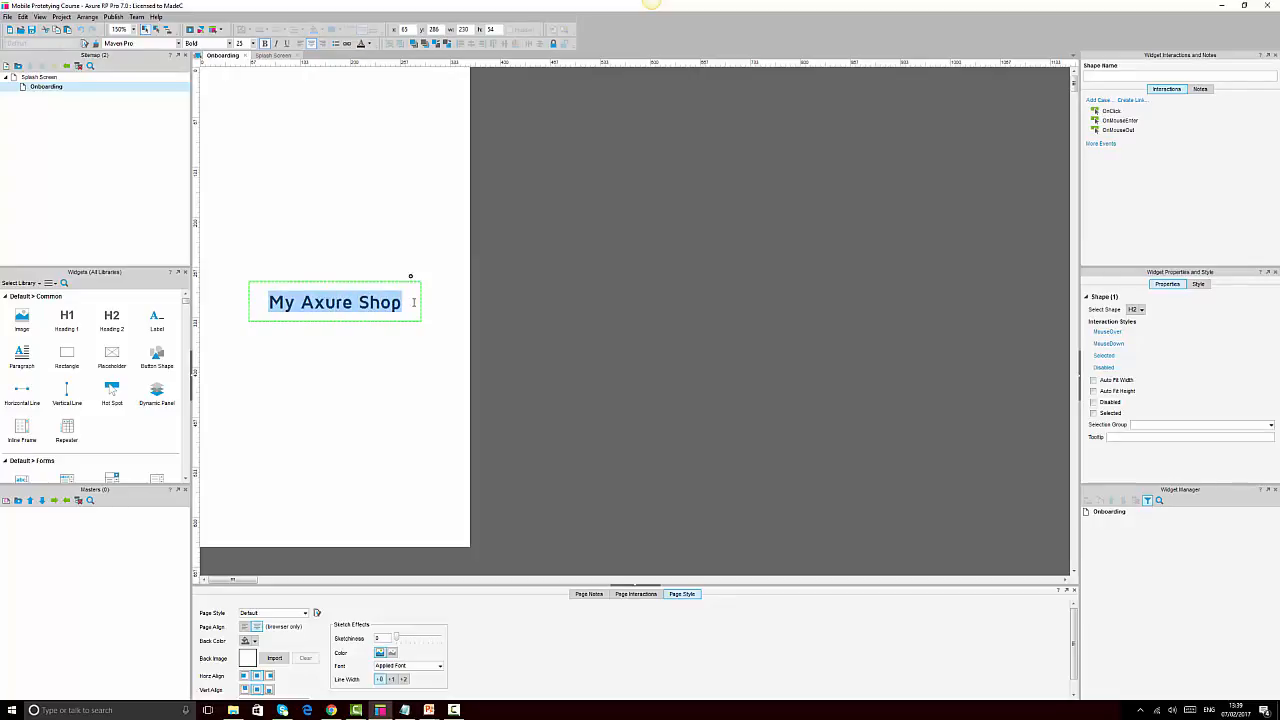
text(Onbp)
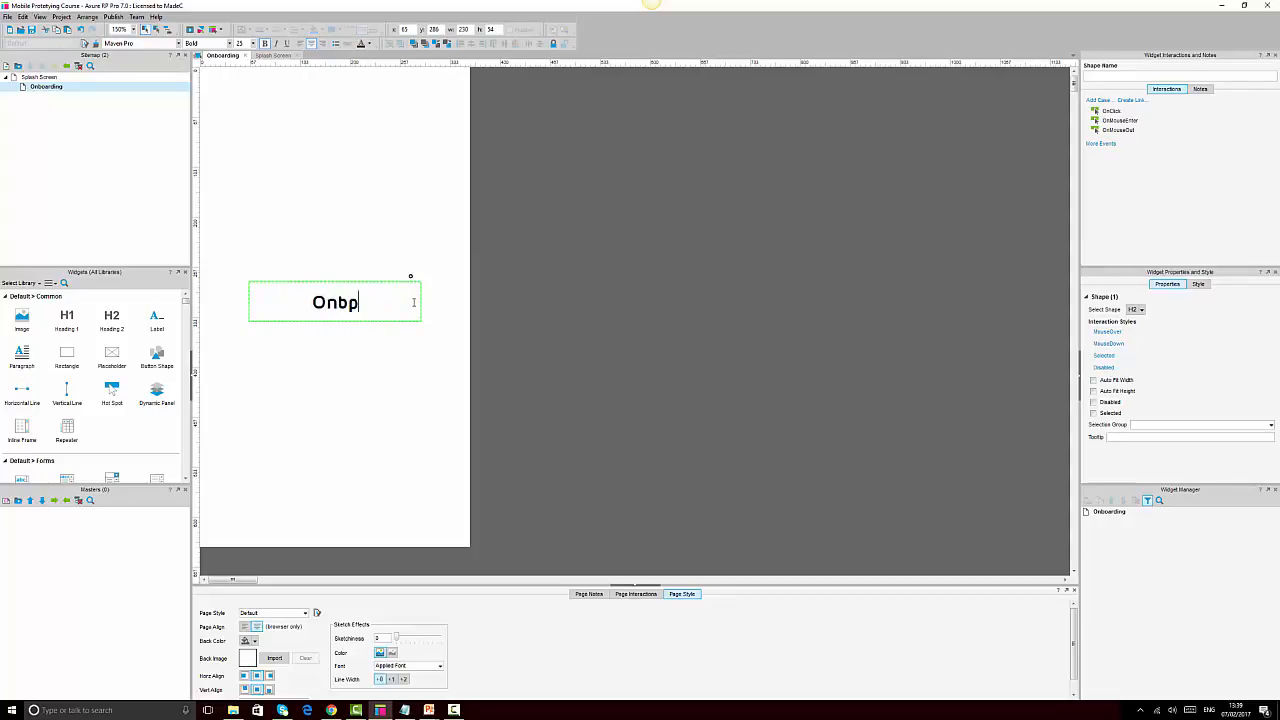
key(BackSpace)
text(oarding Screen)
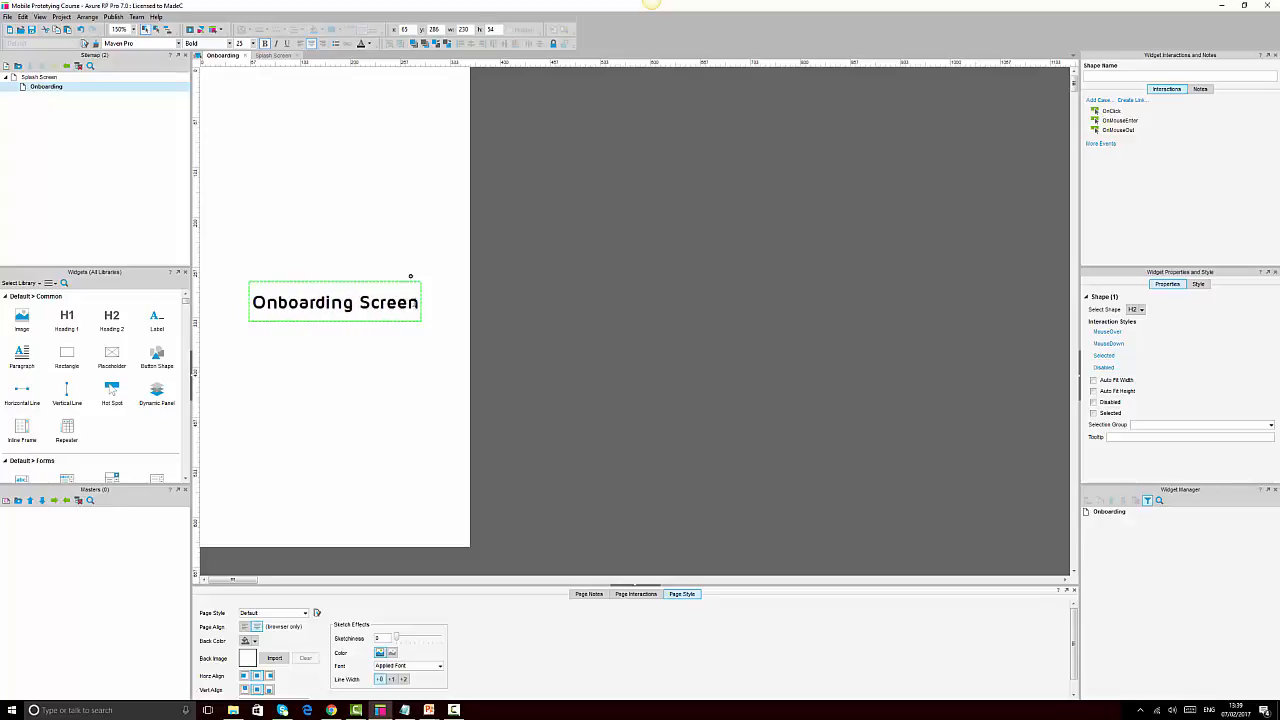
click(749, 334)
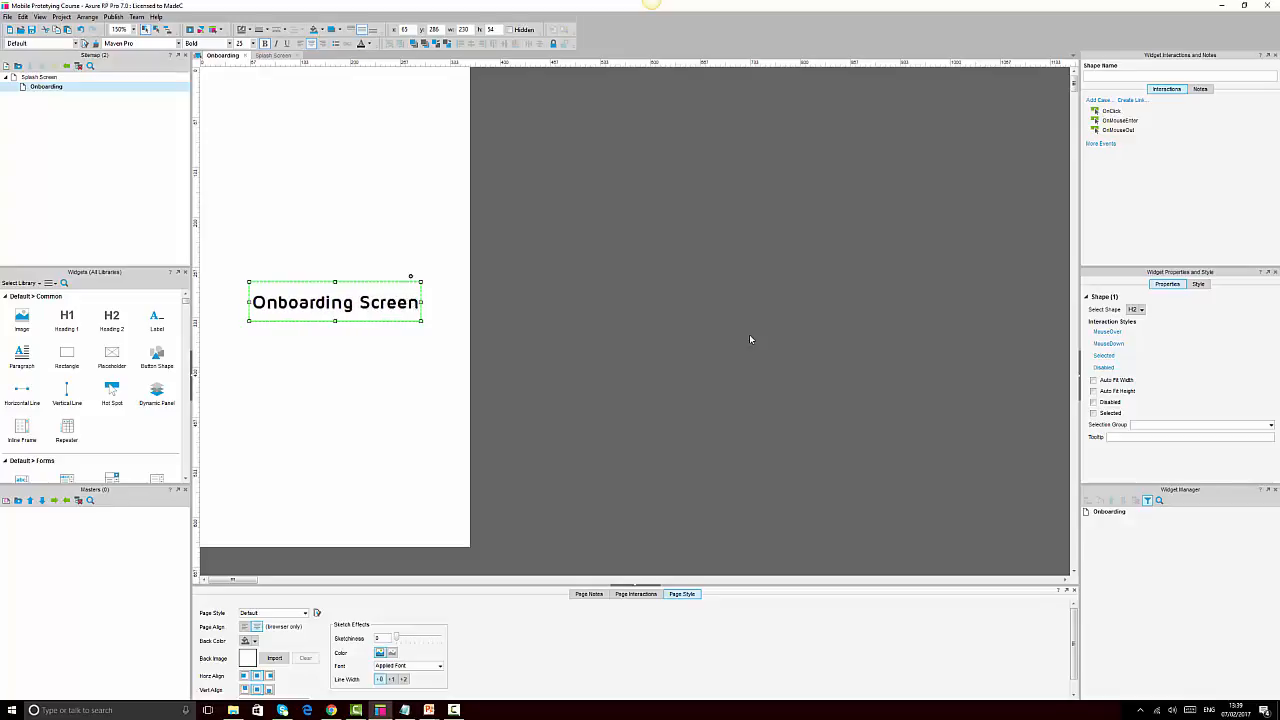
click(749, 334)
Widen the heading and centre it horizontally and vertically on the page rectangle
click(363, 306)
drag(421, 302, 459, 305)
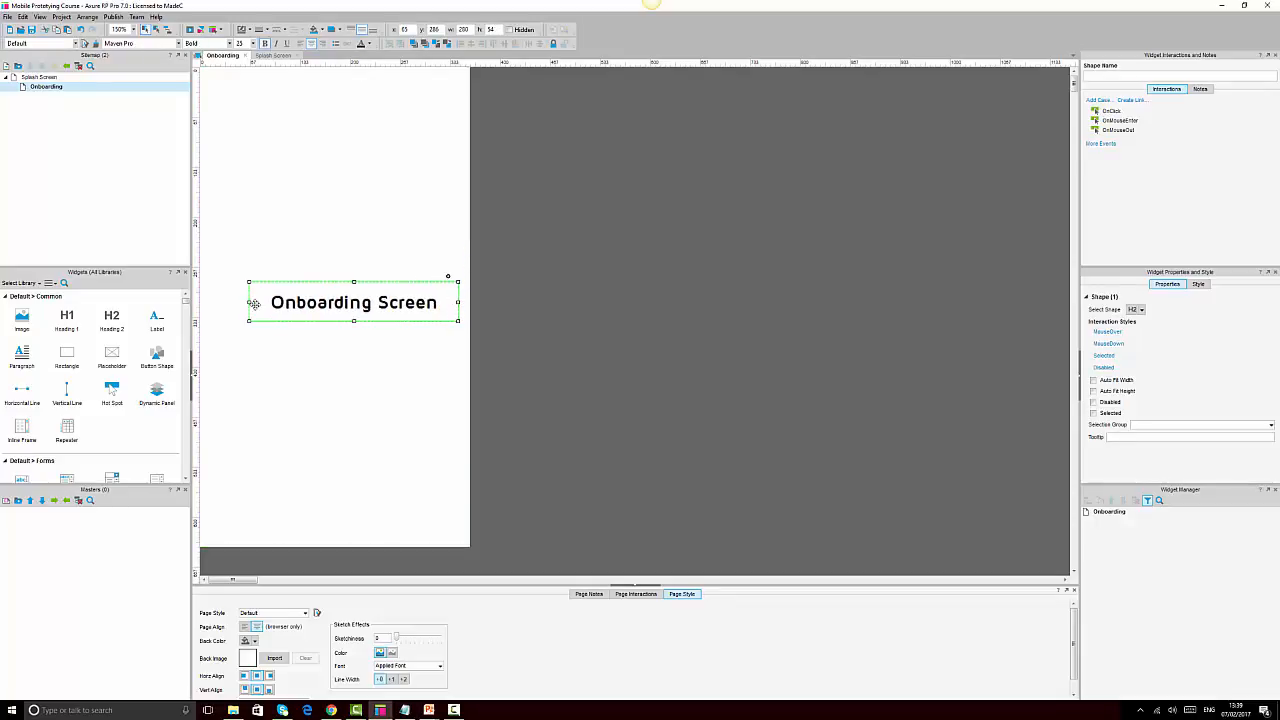
click(323, 269)
shift+click(372, 305)
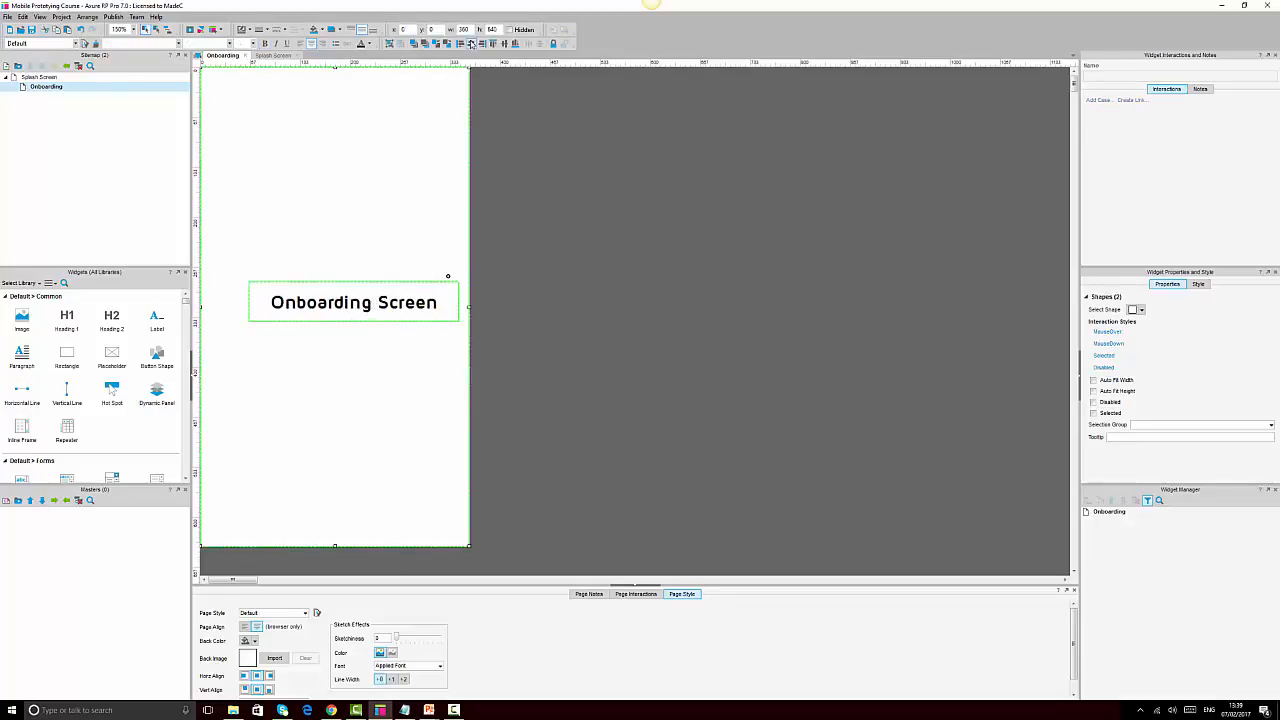
click(473, 44)
click(508, 45)
click(644, 331)
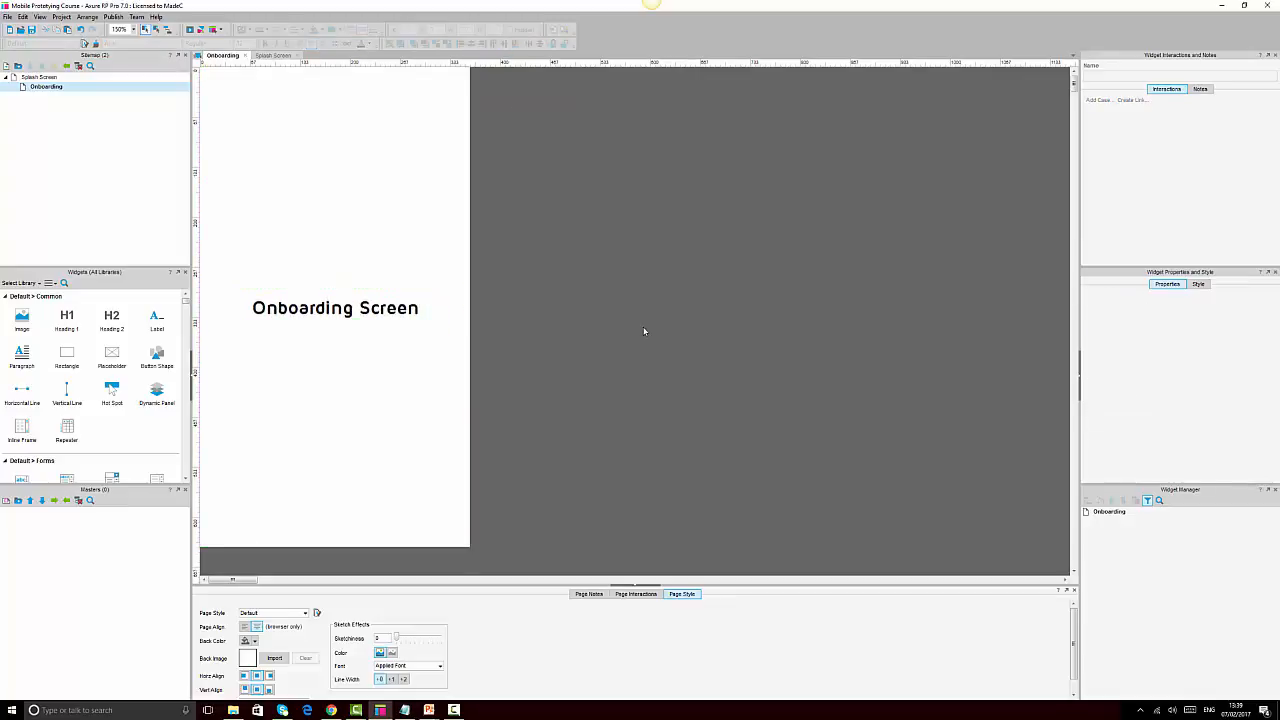
Add an OnPageLoad case to Splash Screen with a Wait action of 2000 ms
double_click(39, 77)
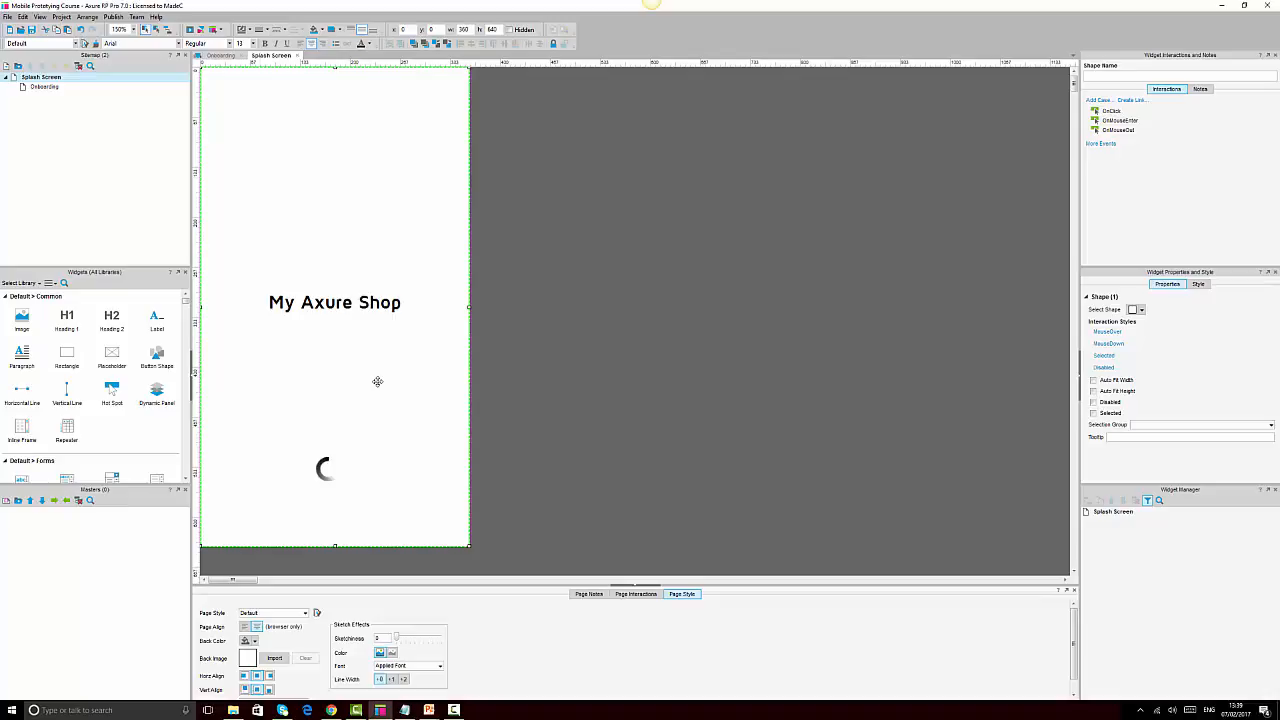
click(647, 598)
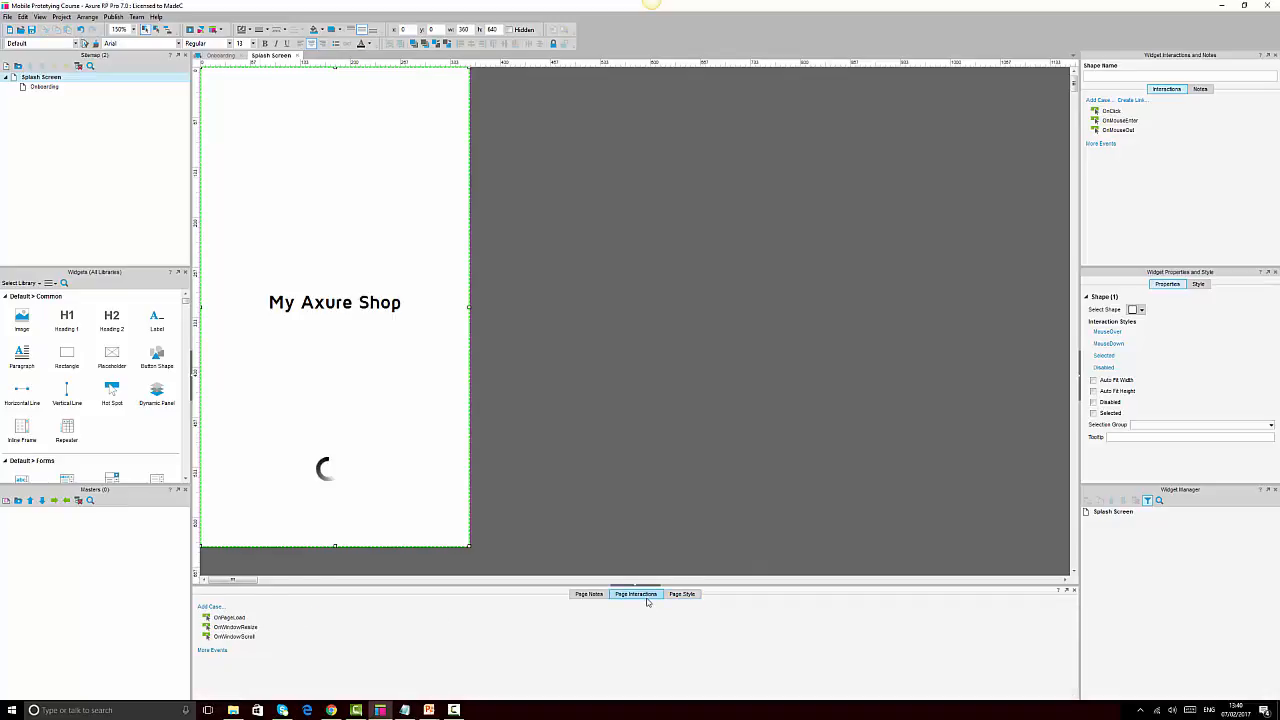
double_click(230, 618)
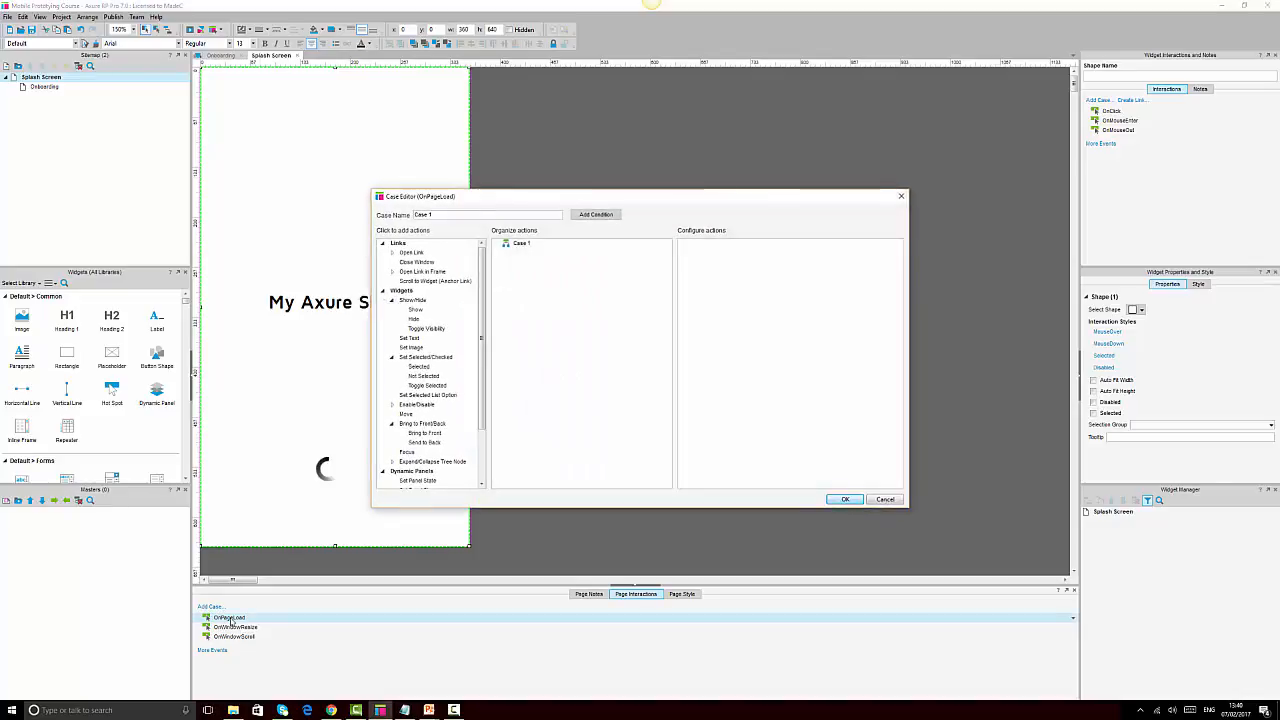
scroll(456, 408, down, 3)
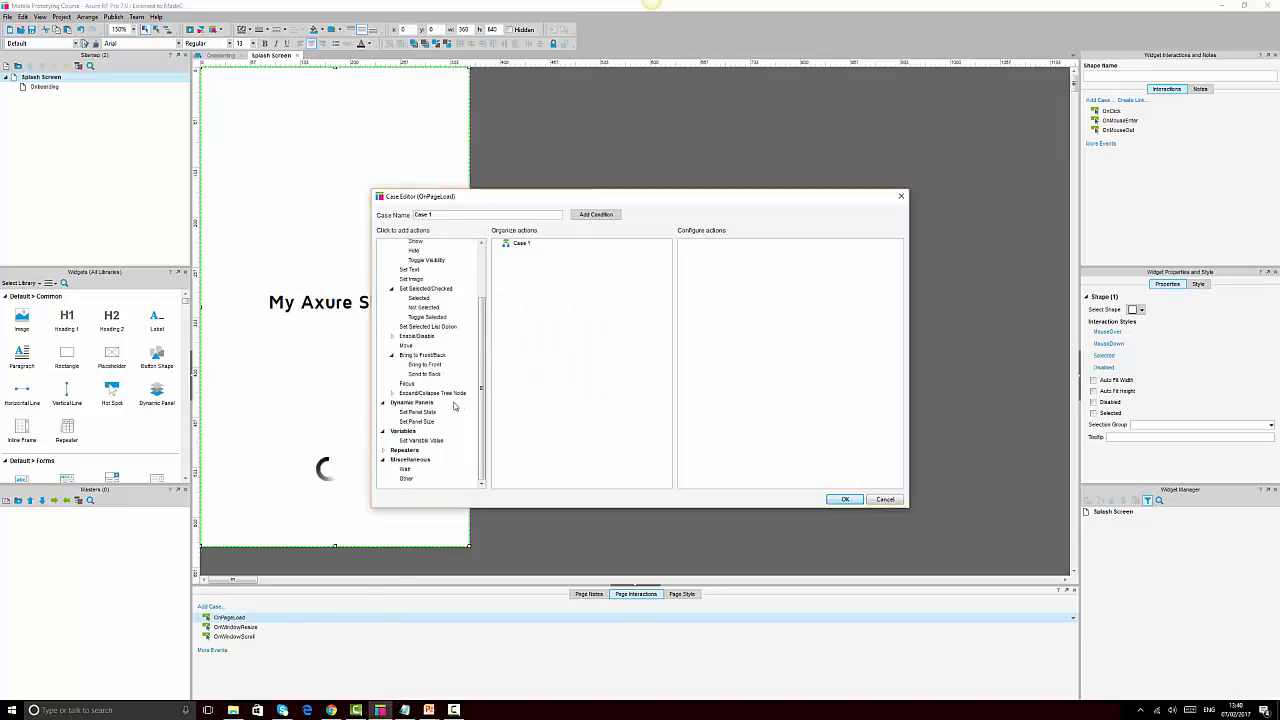
click(405, 471)
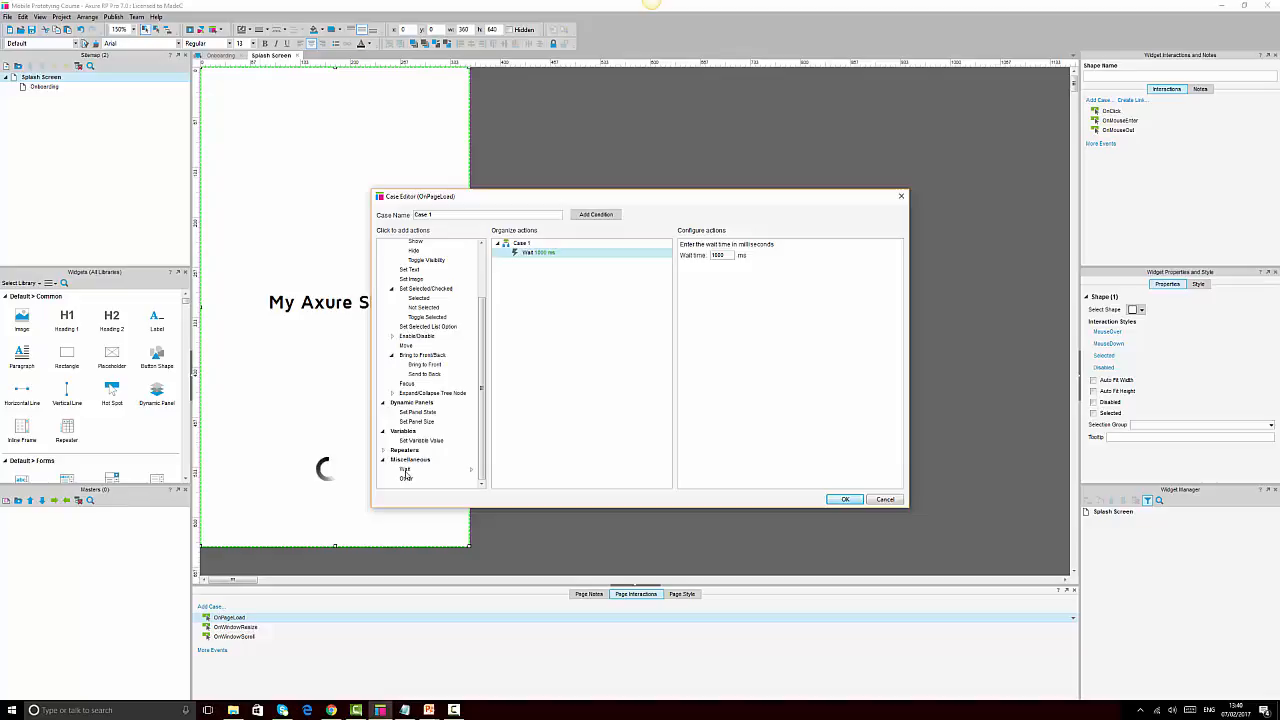
double_click(716, 255)
drag(482, 373, 485, 277)
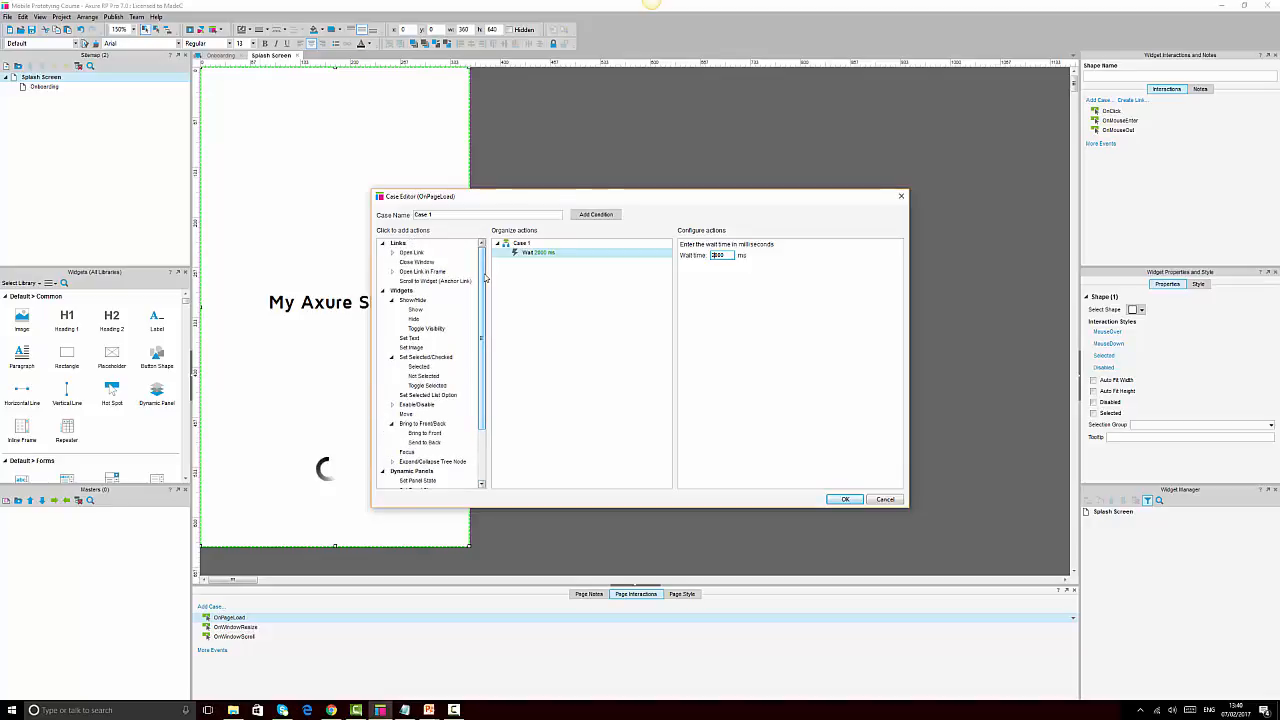
Add Open Link to Onboarding in the current window, confirm, and reload the Chrome preview
click(415, 253)
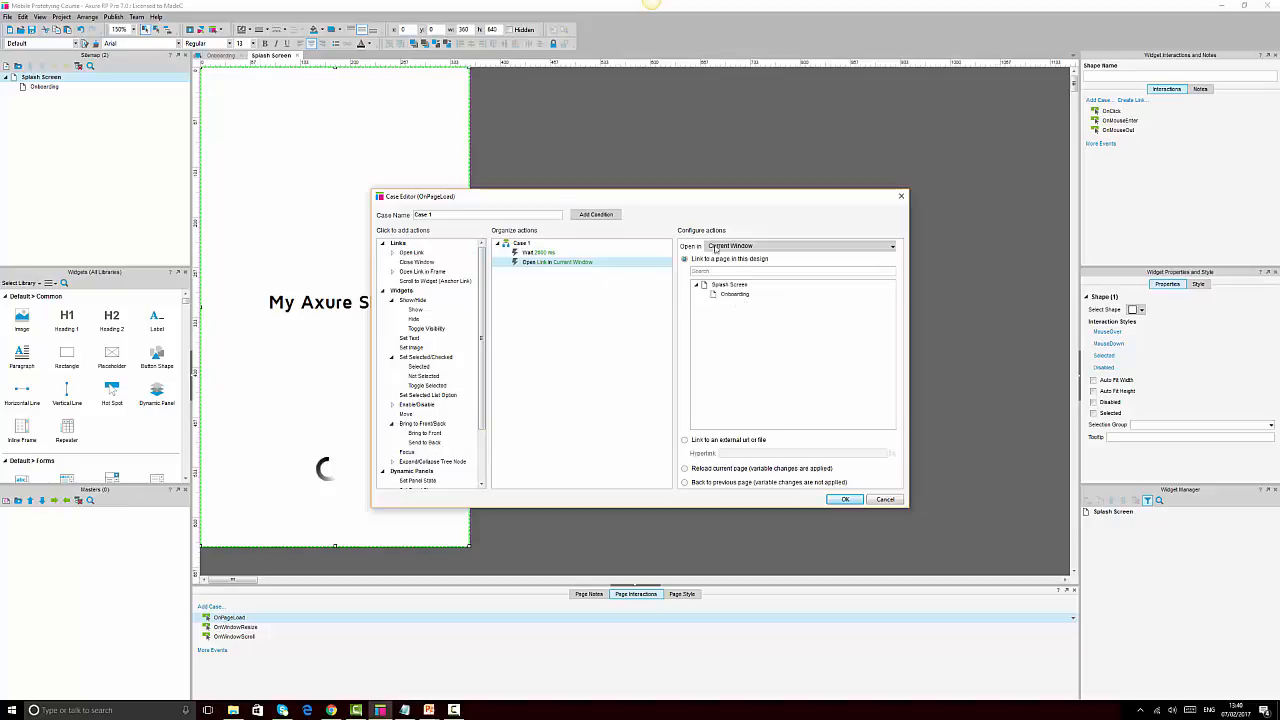
click(752, 248)
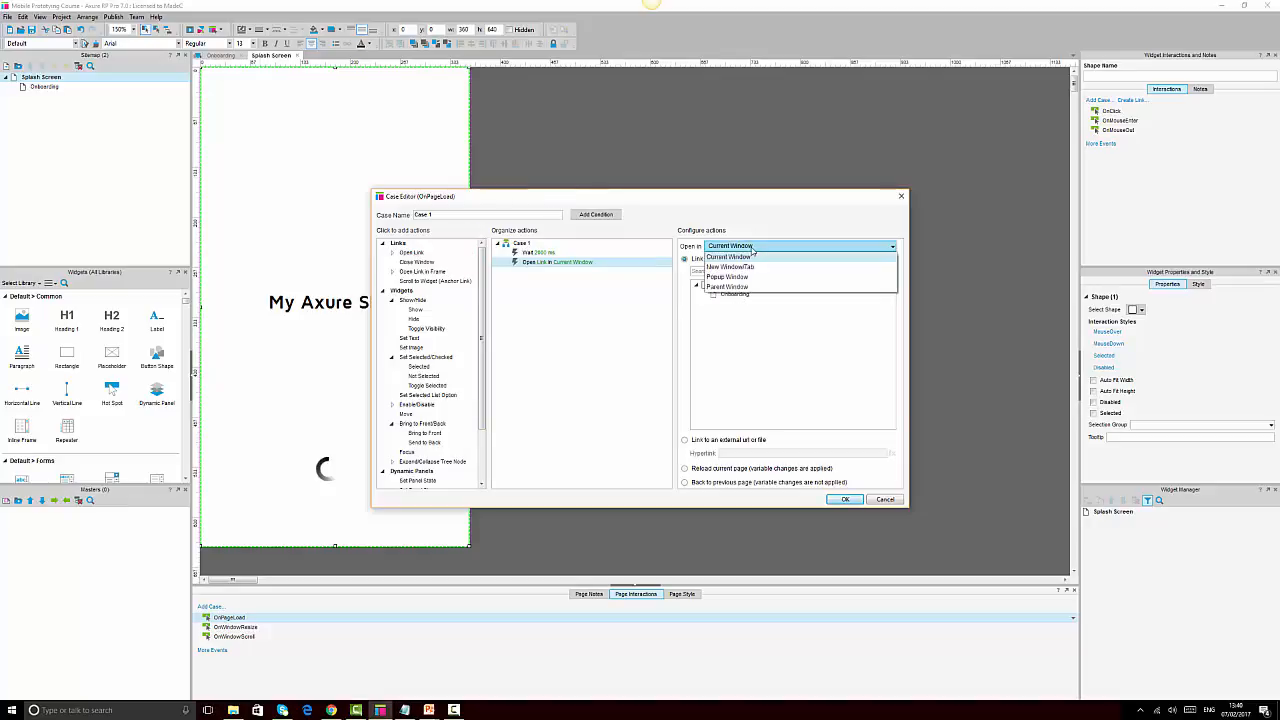
click(750, 256)
click(731, 294)
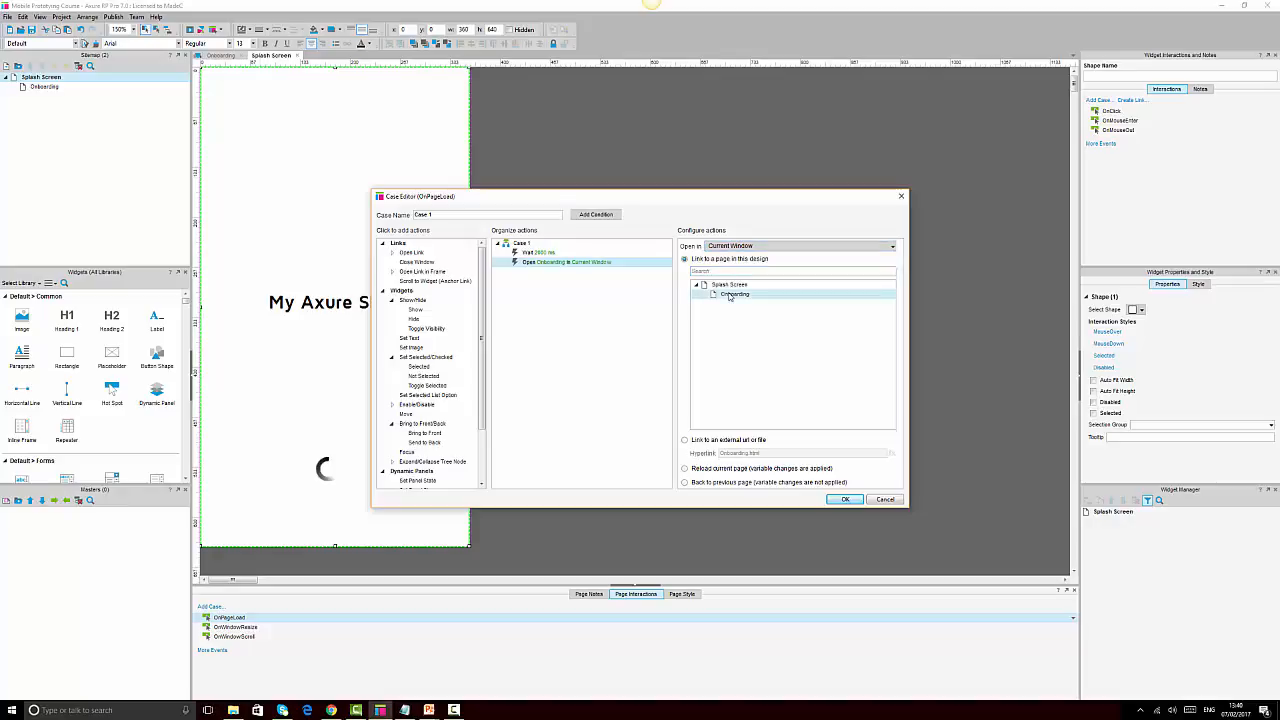
click(849, 501)
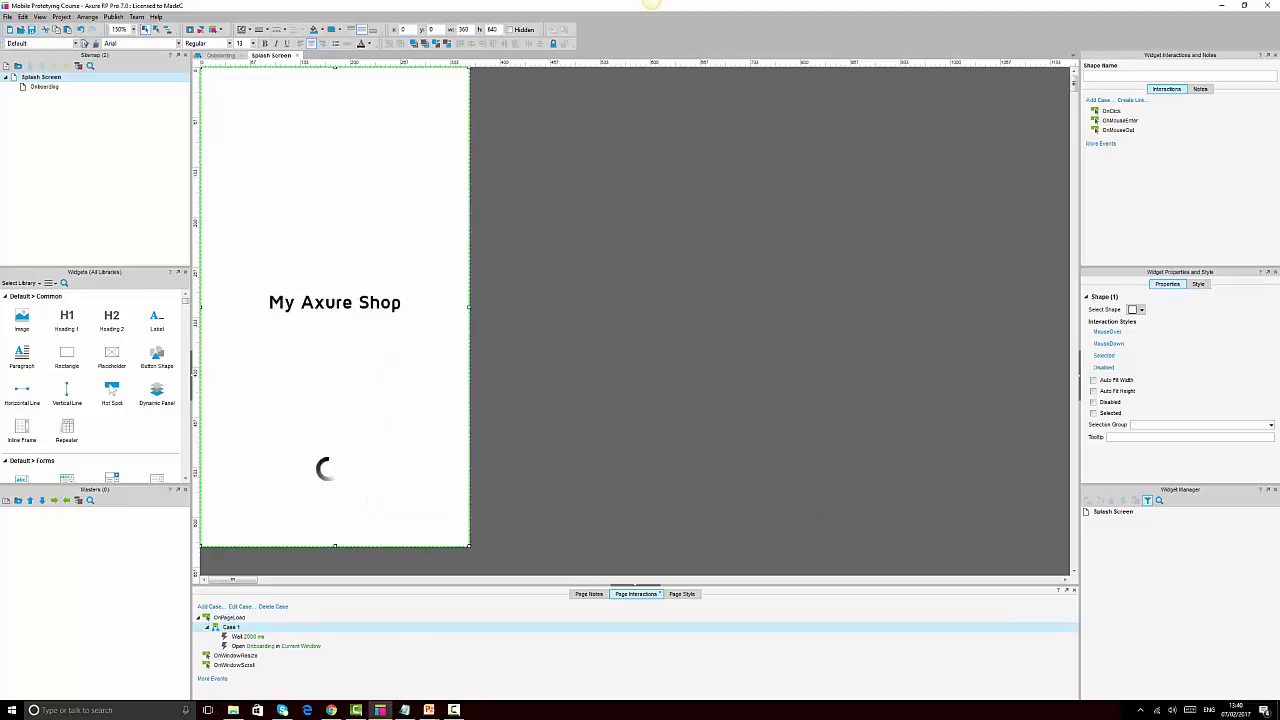
click(332, 711)
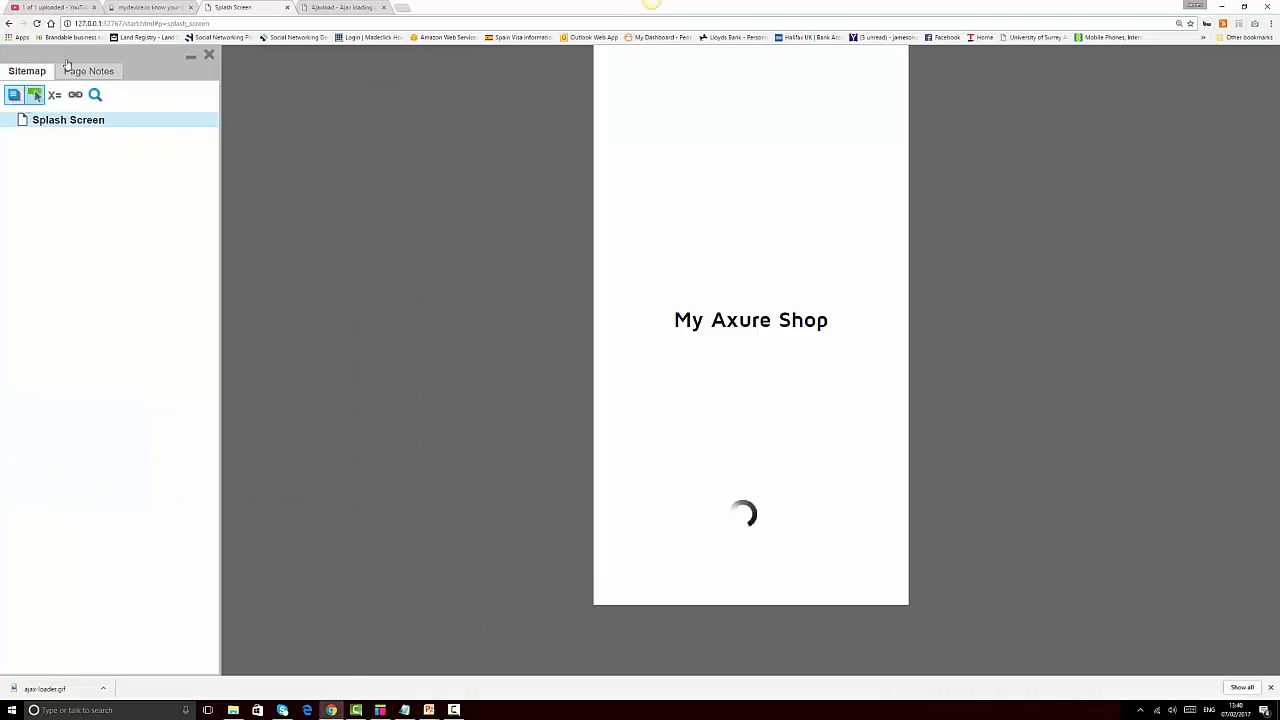
click(38, 24)
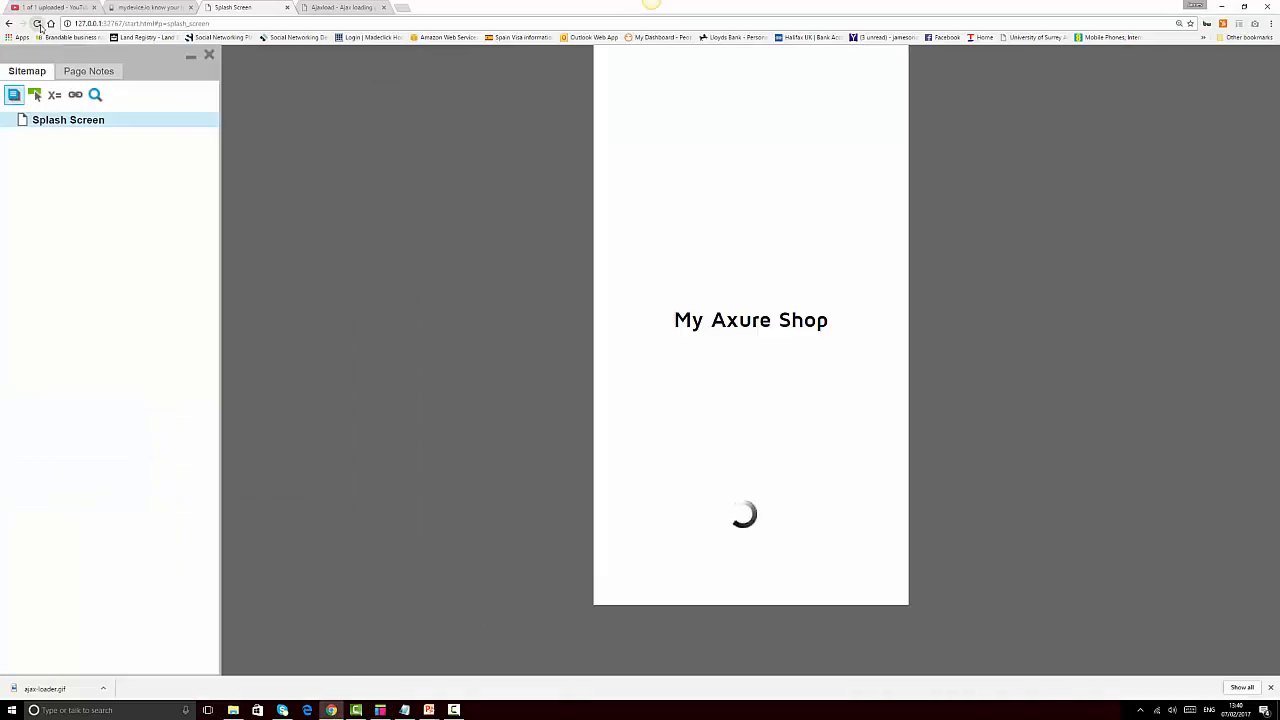